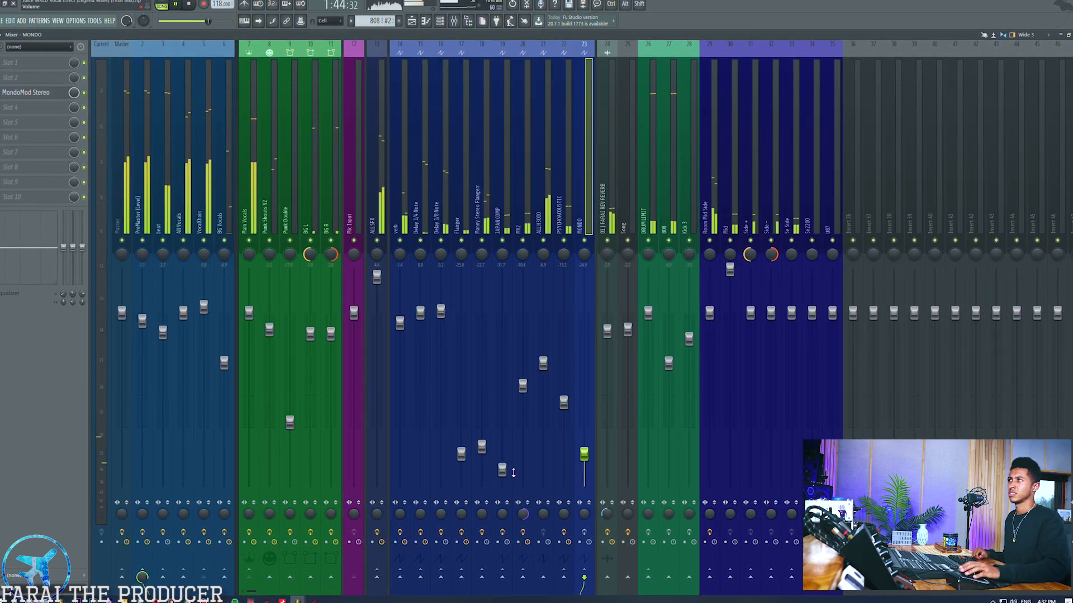
Inspect the effect chains on the Delay 1/8 Note and Delay 1/4 Note mixer tracks
{"action": "left_click", "coordinate": [445, 150]}
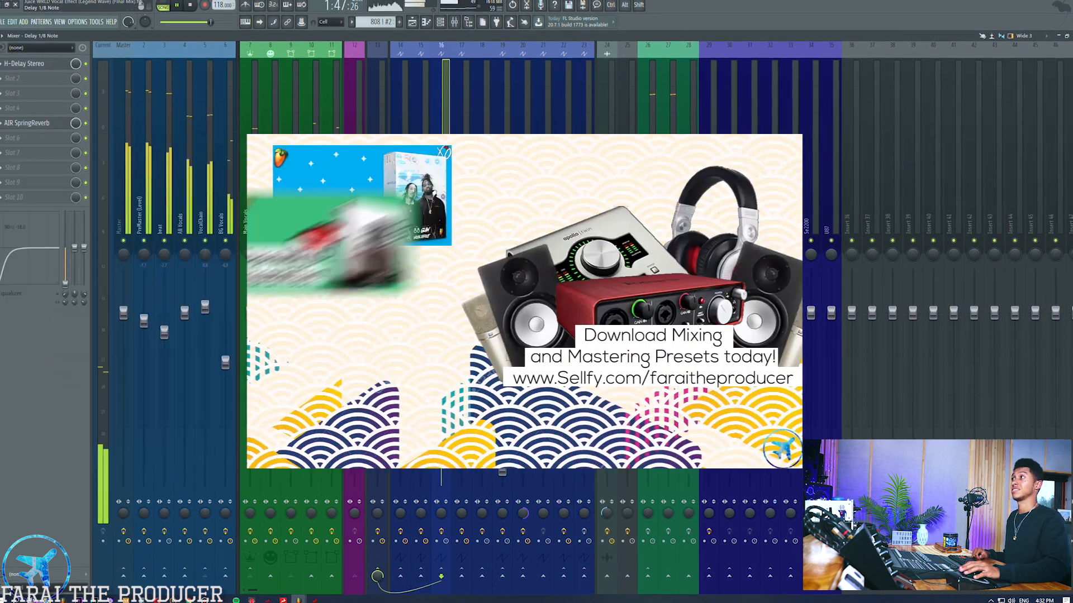
{"action": "left_click", "coordinate": [423, 162]}
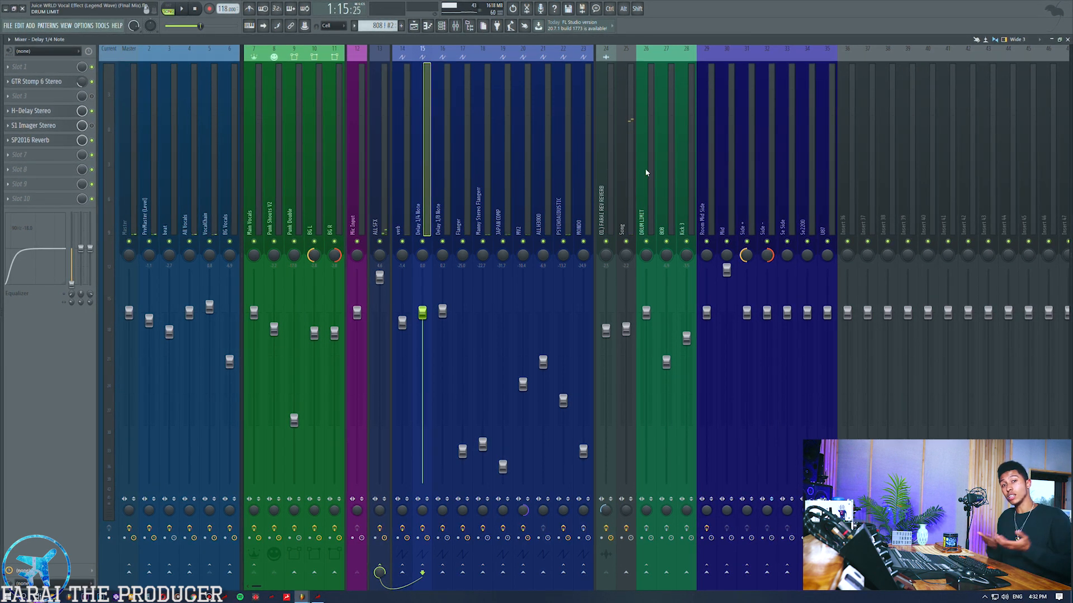
Move the playlist's playhead to the start of the DELAY clip near bar 40, return to the mixer and start playback
{"action": "left_click", "coordinate": [414, 26]}
{"action": "left_click", "coordinate": [155, 65]}
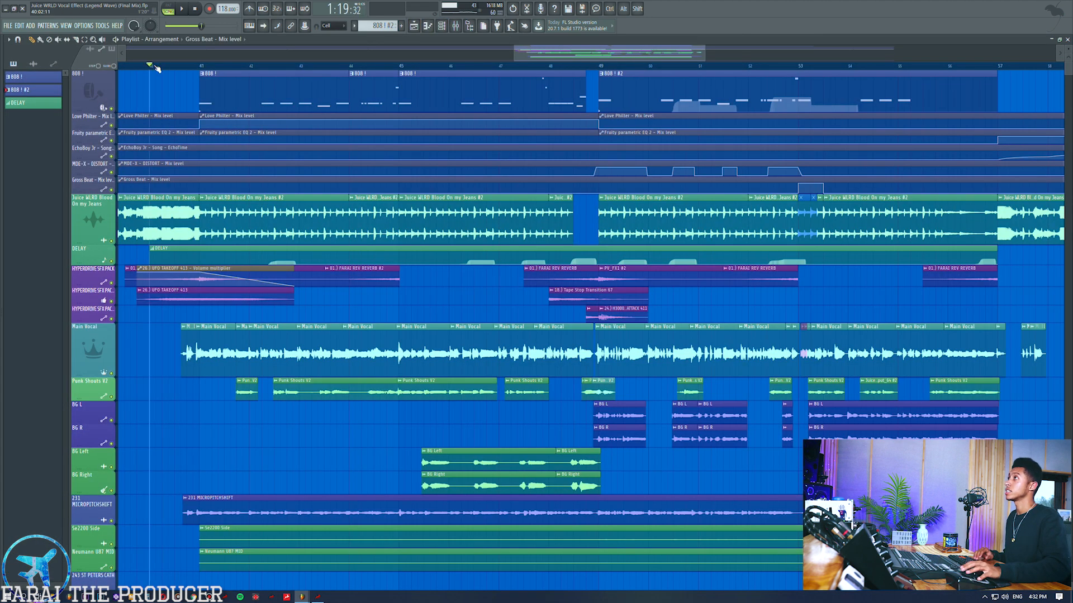
{"action": "left_click", "coordinate": [455, 26]}
{"action": "key", "text": "space"}
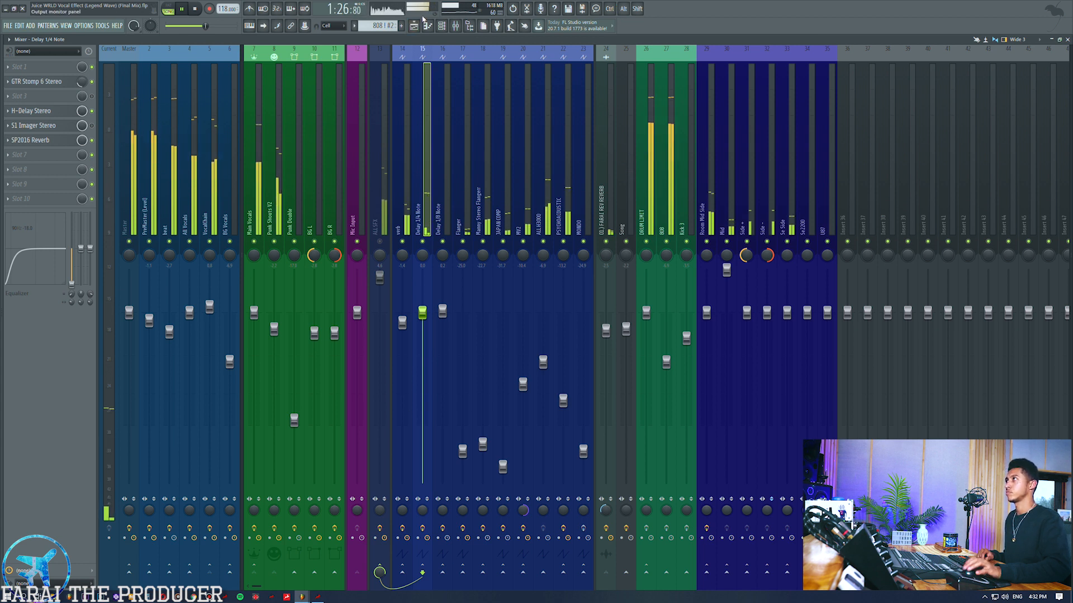
Compare the mix with and without effects by repeatedly muting and unmuting the ALL SFX track during playback, leaving it unmuted
{"action": "left_click", "coordinate": [380, 241]}
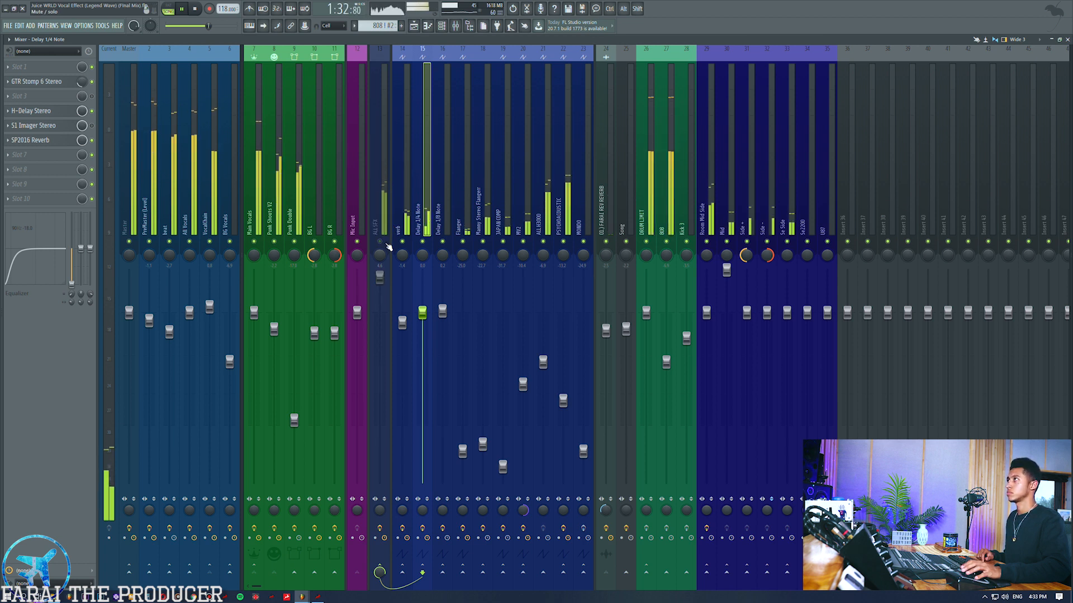
{"action": "left_click", "coordinate": [385, 244]}
{"action": "left_click", "coordinate": [385, 244]}
{"action": "left_click", "coordinate": [382, 242]}
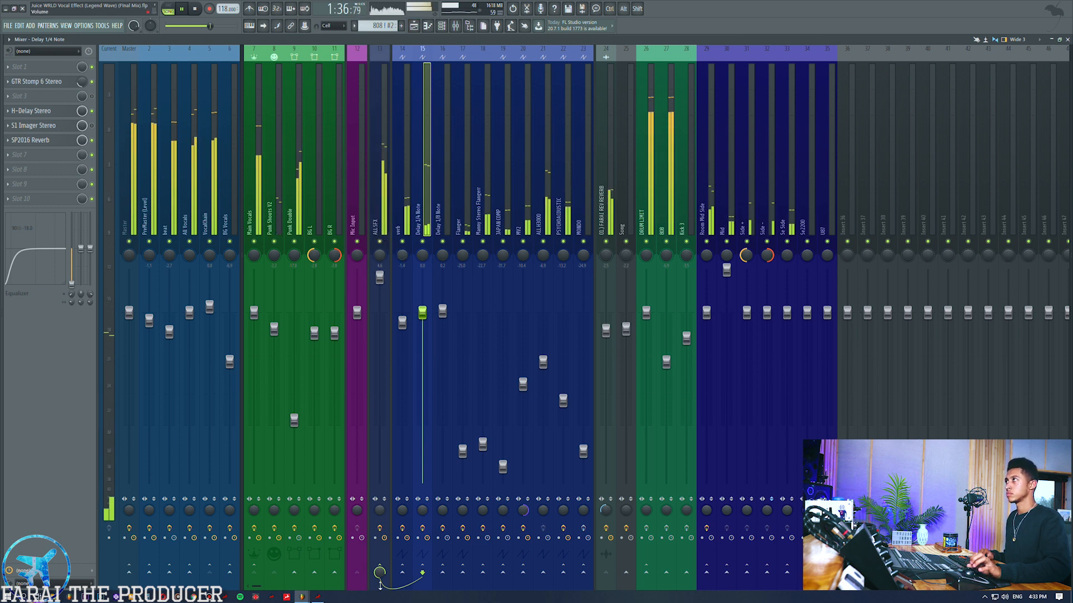
{"action": "left_click", "coordinate": [383, 243]}
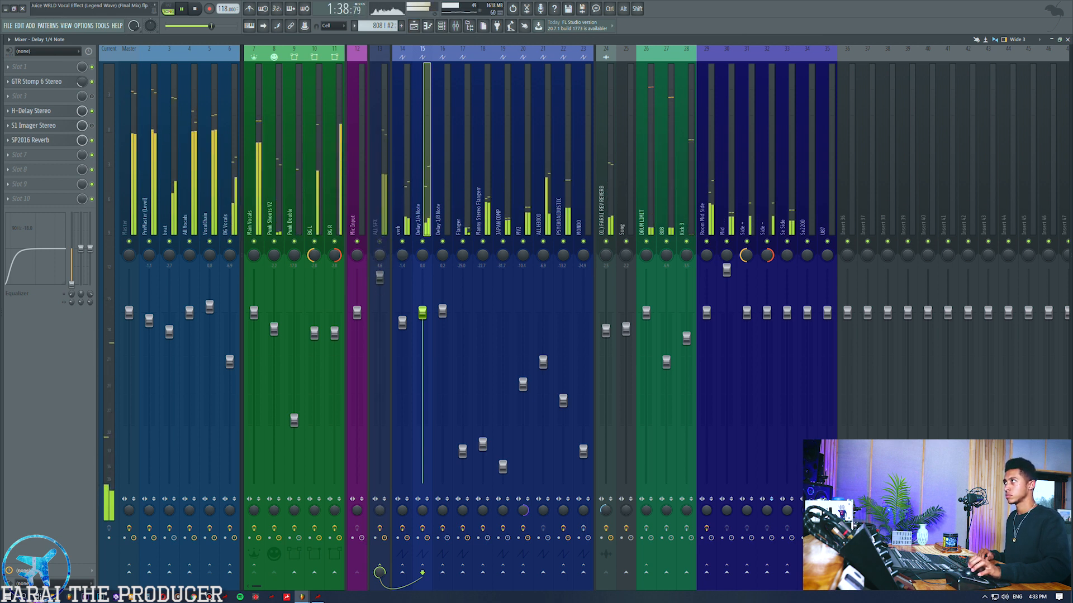
{"action": "left_click", "coordinate": [380, 242]}
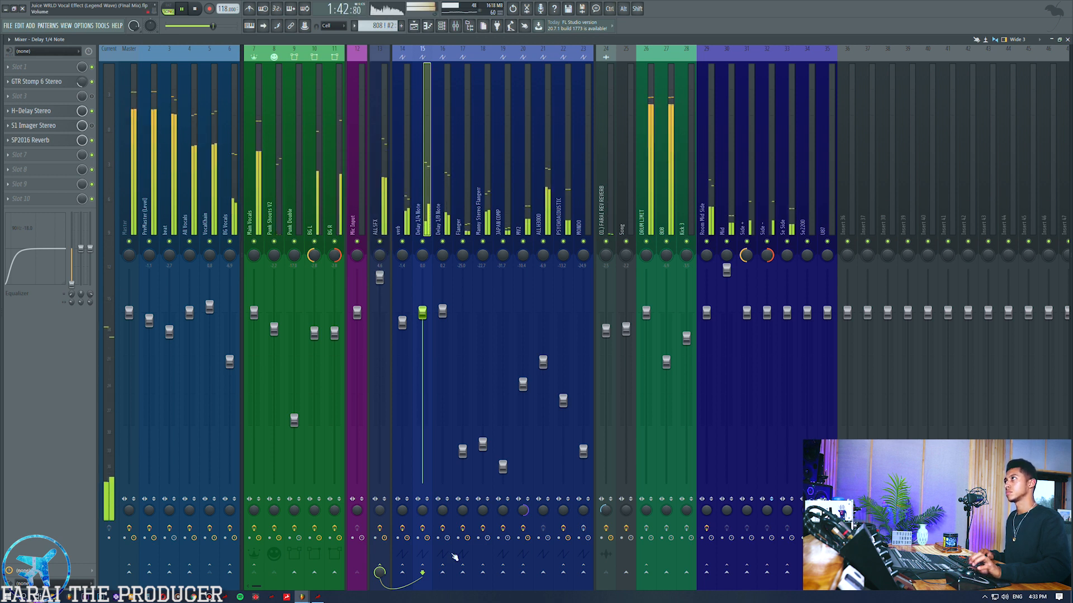
{"action": "left_click", "coordinate": [386, 240]}
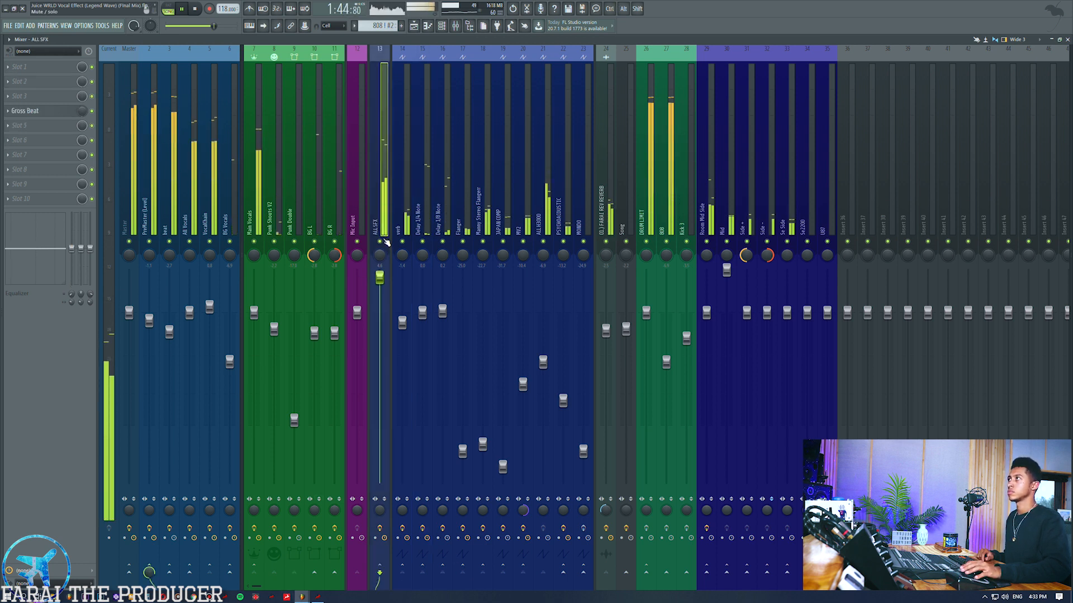
{"action": "left_click", "coordinate": [424, 123]}
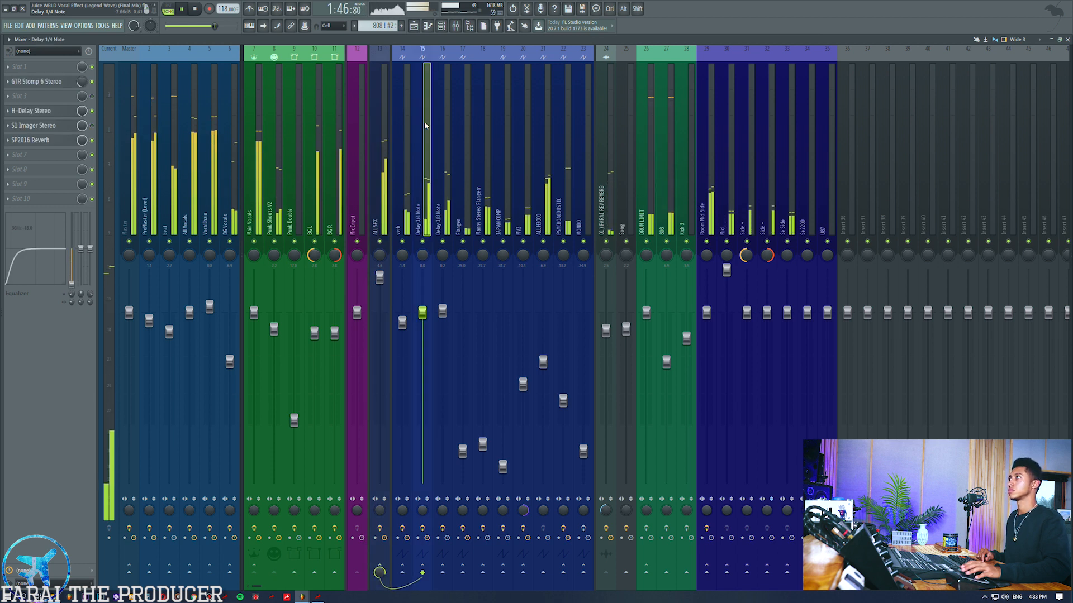
{"action": "left_click", "coordinate": [380, 242]}
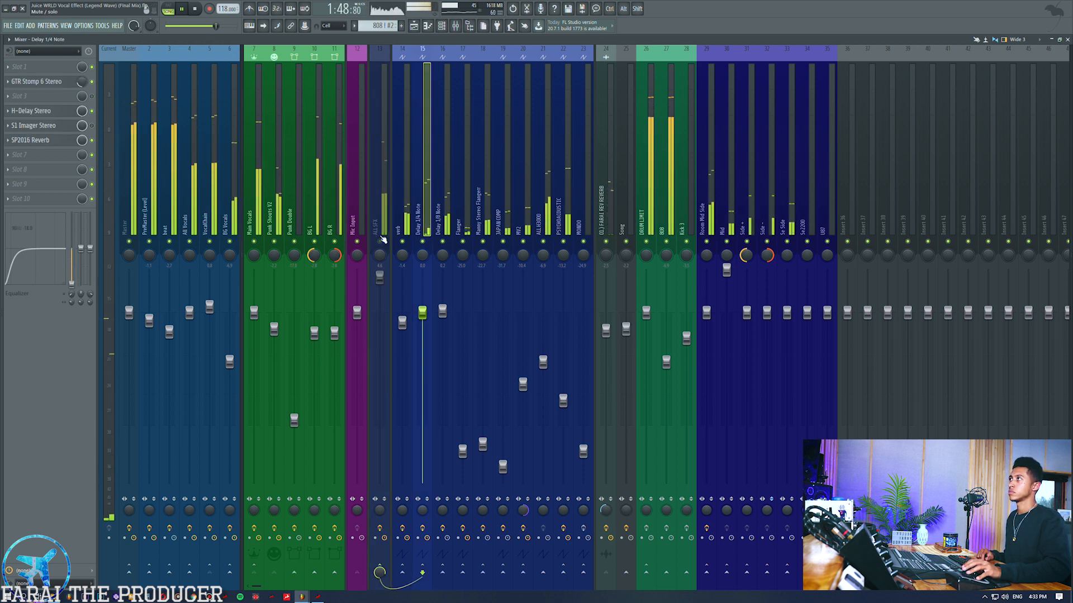
{"action": "left_click", "coordinate": [381, 240]}
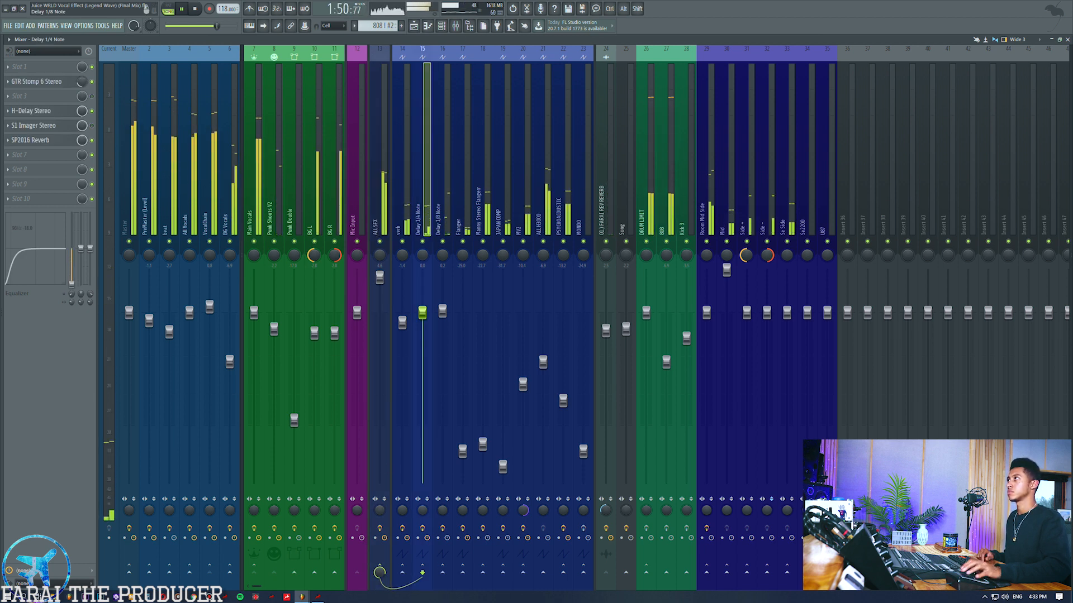
{"action": "left_click", "coordinate": [384, 241]}
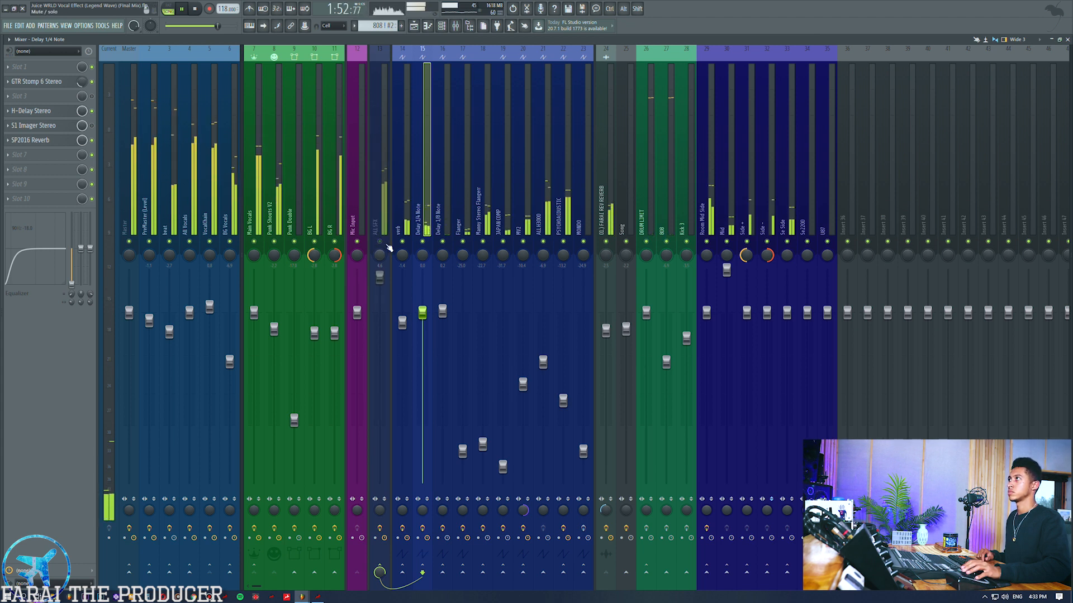
{"action": "left_click", "coordinate": [384, 245]}
{"action": "left_click", "coordinate": [384, 243]}
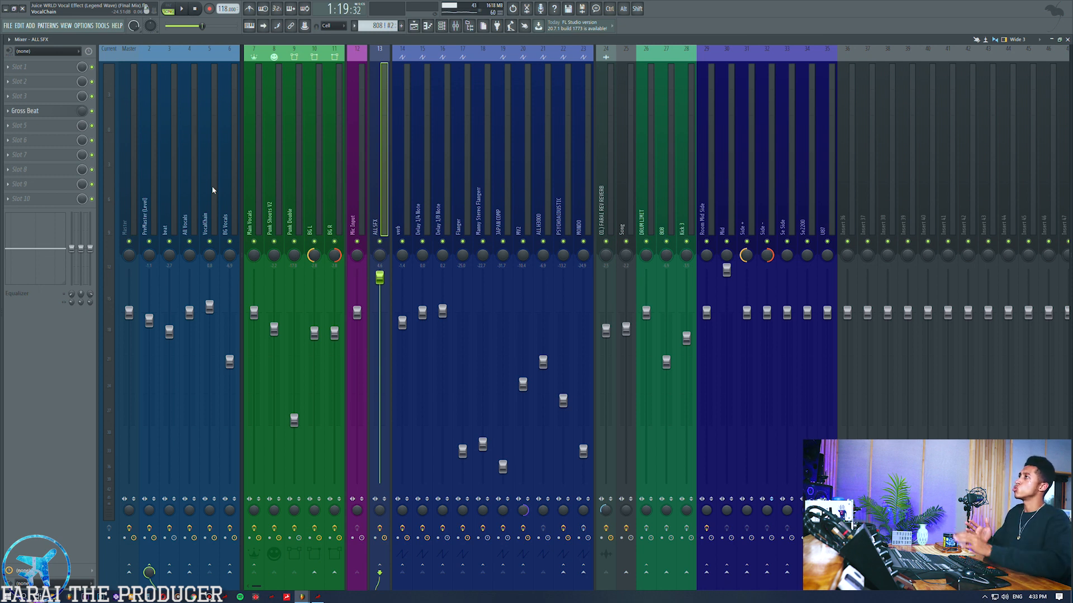
Look through the effect tracks from verb to MONDO, inspect the Main Vocals and VocalChain inserts, and briefly audition the song
{"action": "left_click_drag", "start_coordinate": [408, 168], "coordinate": [578, 179]}
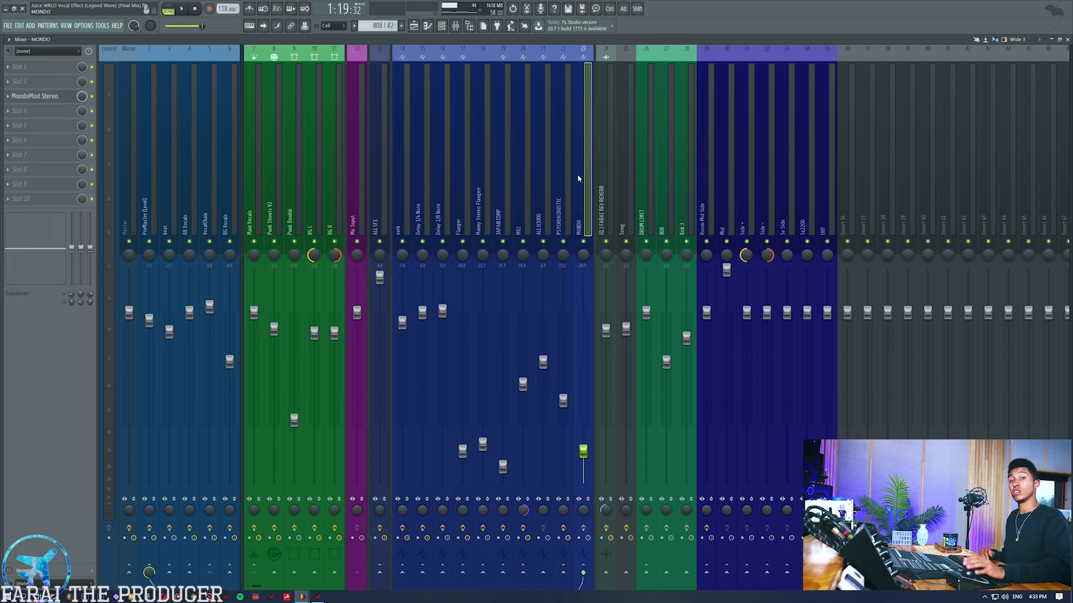
{"action": "left_click", "coordinate": [211, 169]}
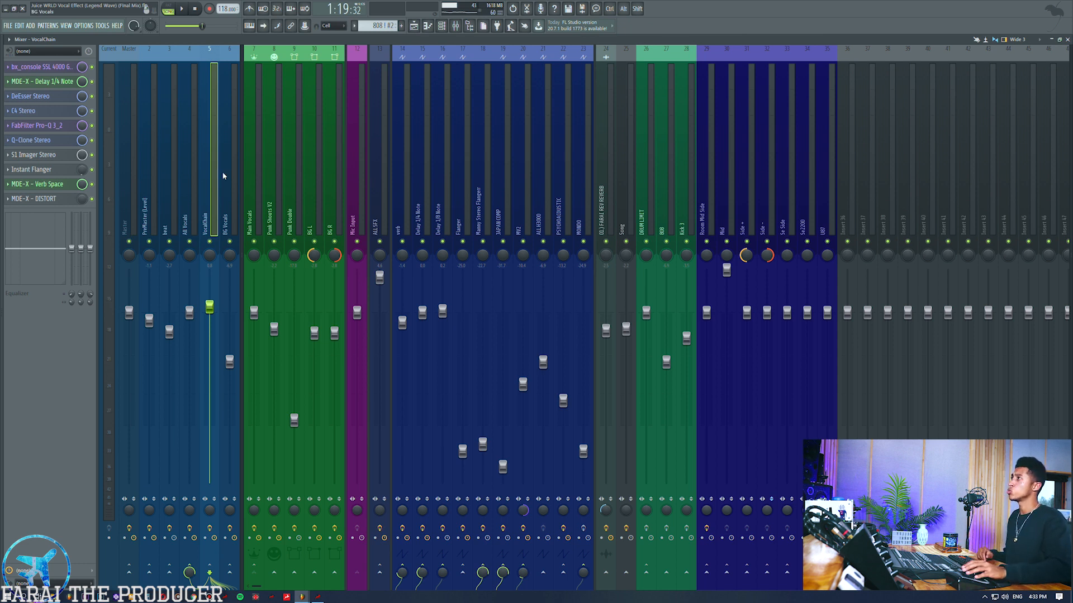
{"action": "left_click", "coordinate": [252, 191]}
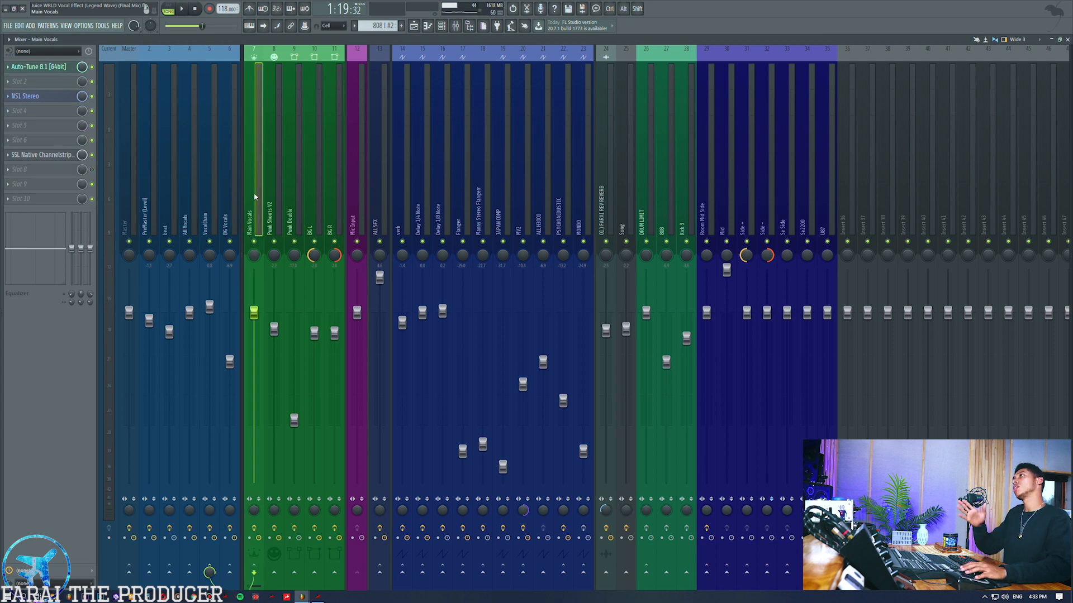
{"action": "left_click", "coordinate": [211, 219]}
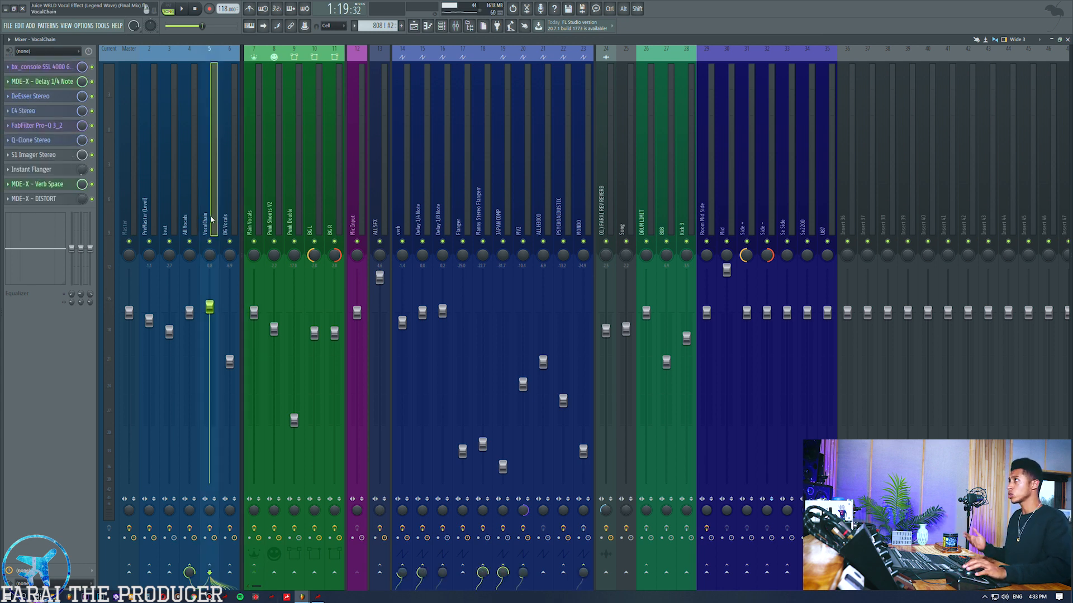
{"action": "key", "text": "space"}
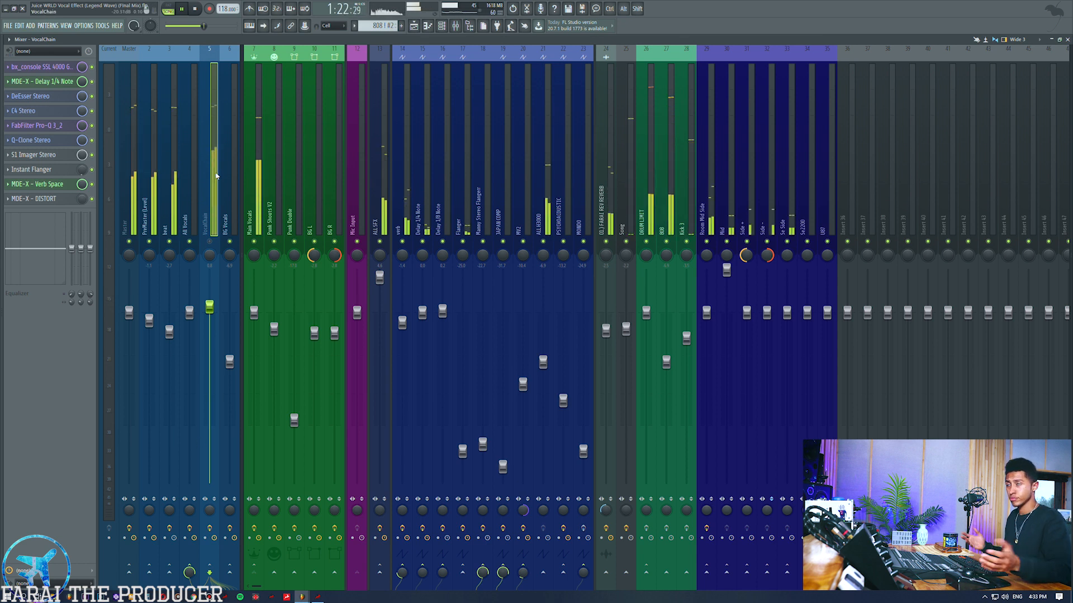
{"action": "key", "text": "space"}
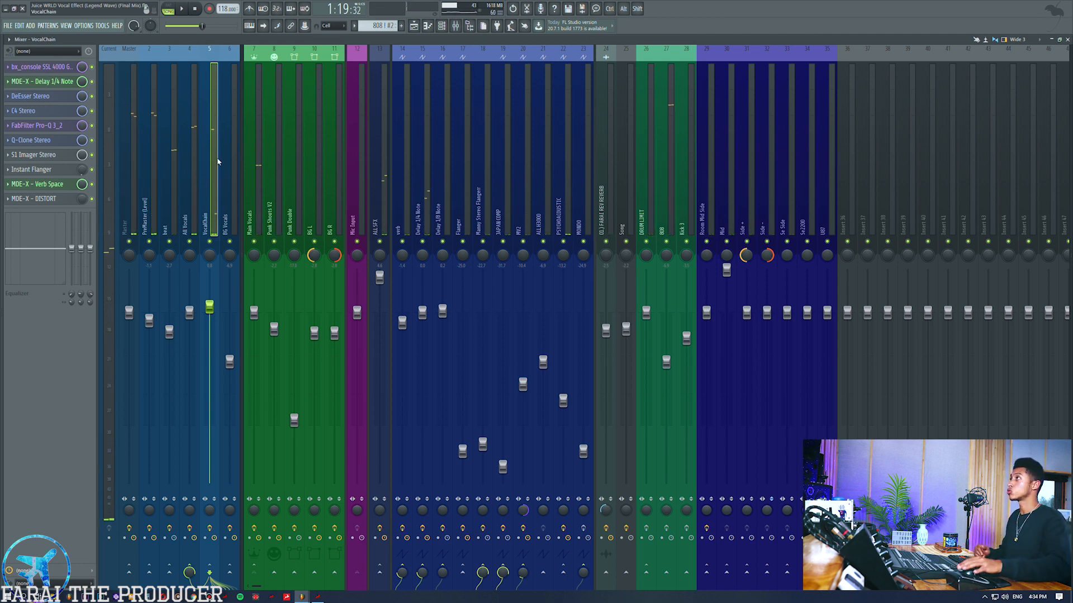
Inspect the plugins and send routing of the Punk Shouts V2, VocalChain, verb and ALL SFX tracks
{"action": "left_click", "coordinate": [271, 207]}
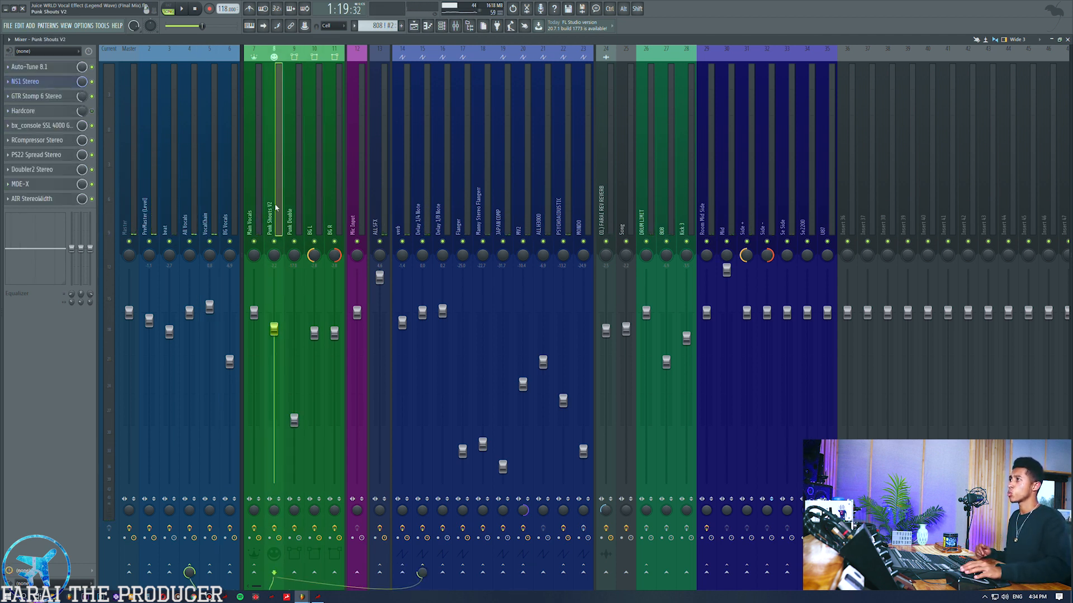
{"action": "left_click", "coordinate": [210, 210]}
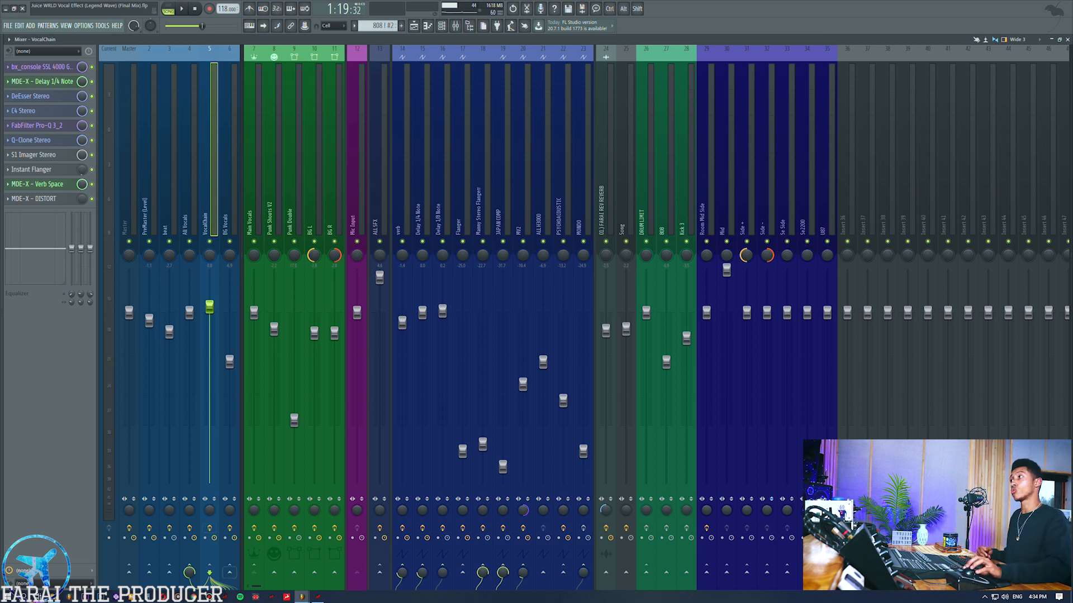
{"action": "left_click", "coordinate": [407, 180]}
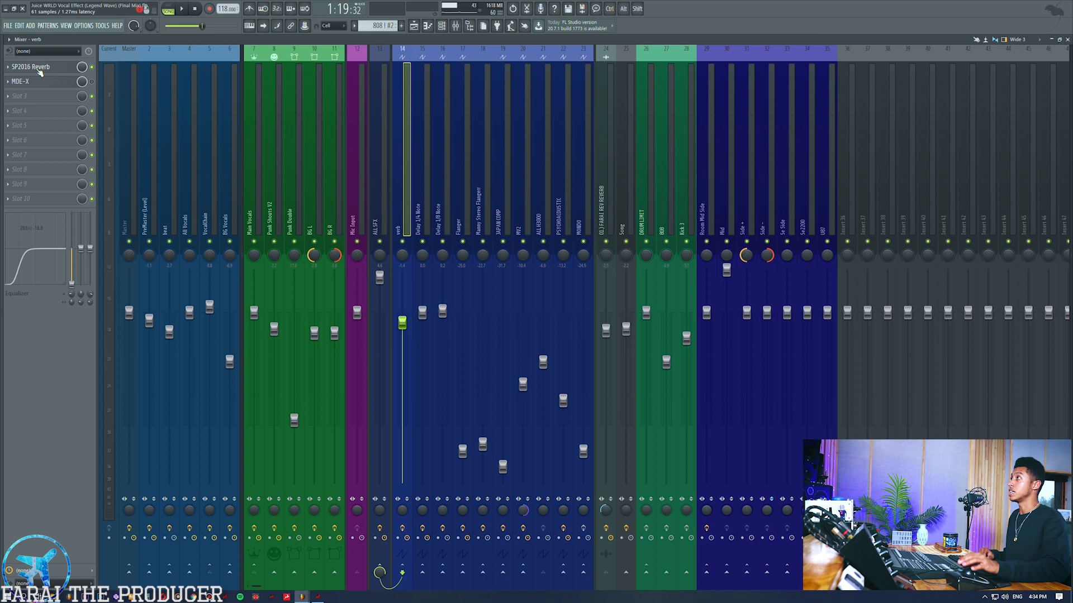
{"action": "left_click", "coordinate": [213, 143]}
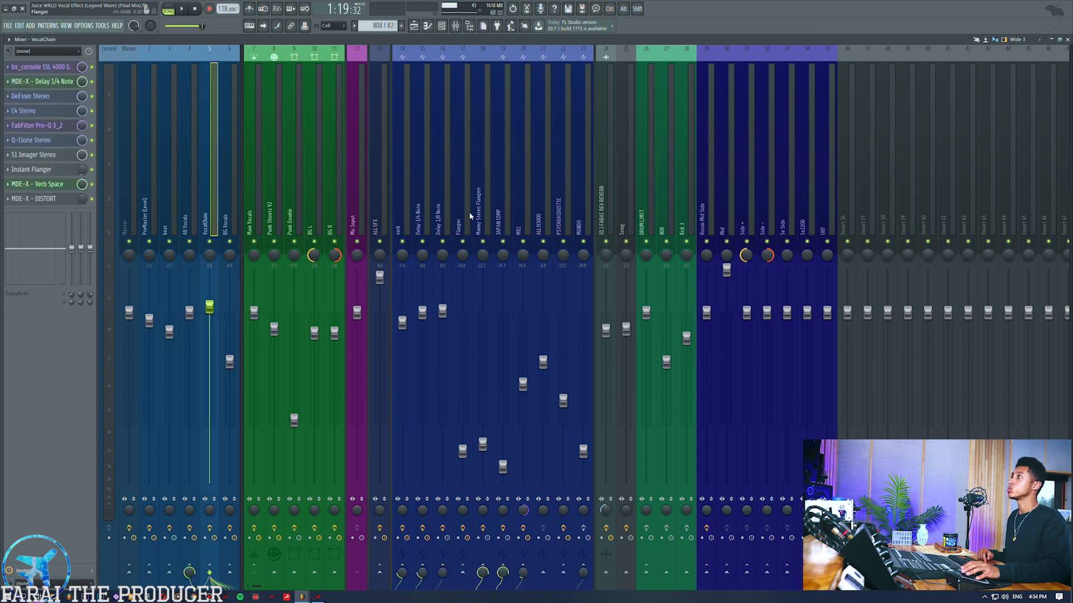
{"action": "left_click", "coordinate": [383, 195]}
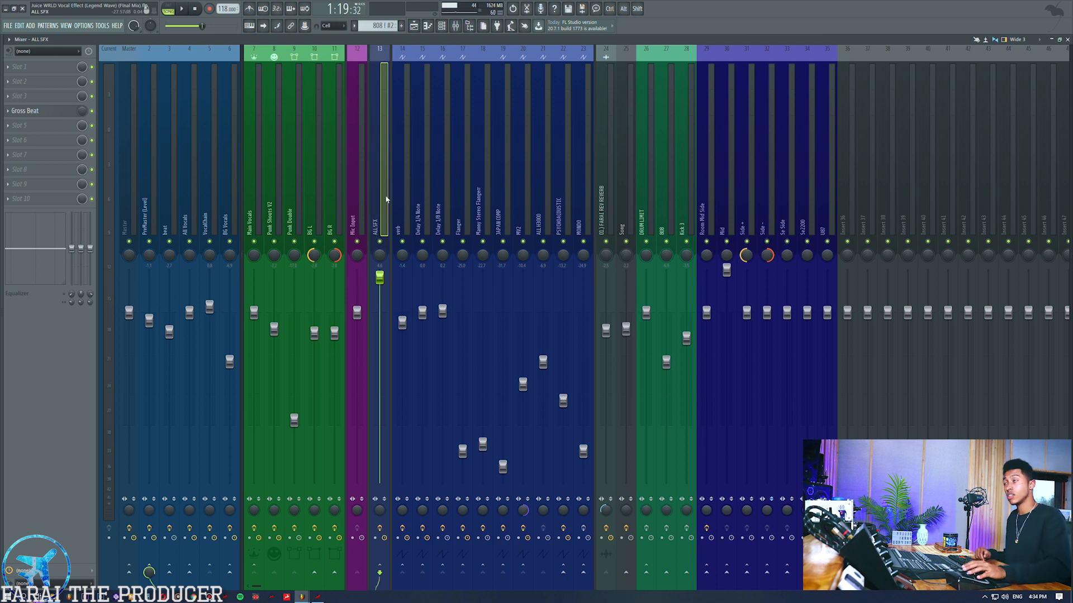
{"action": "left_click", "coordinate": [215, 189]}
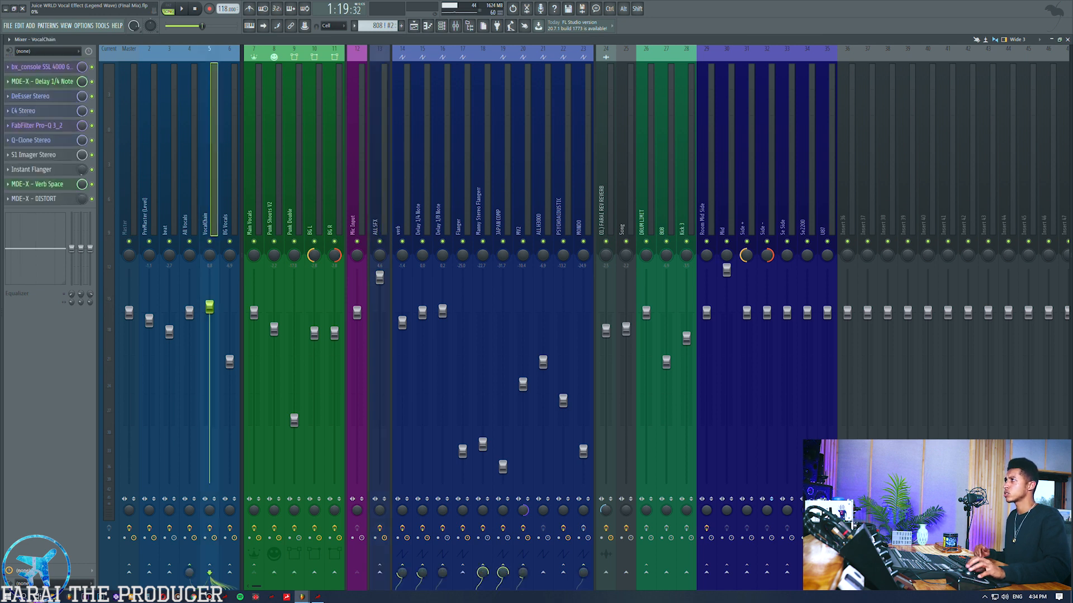
Temporarily mute the Punk Shouts V2, Punk Double, BG L, BG R and All Vocals tracks, ending with all of them unmuted
{"action": "left_click_drag", "start_coordinate": [274, 242], "coordinate": [323, 247]}
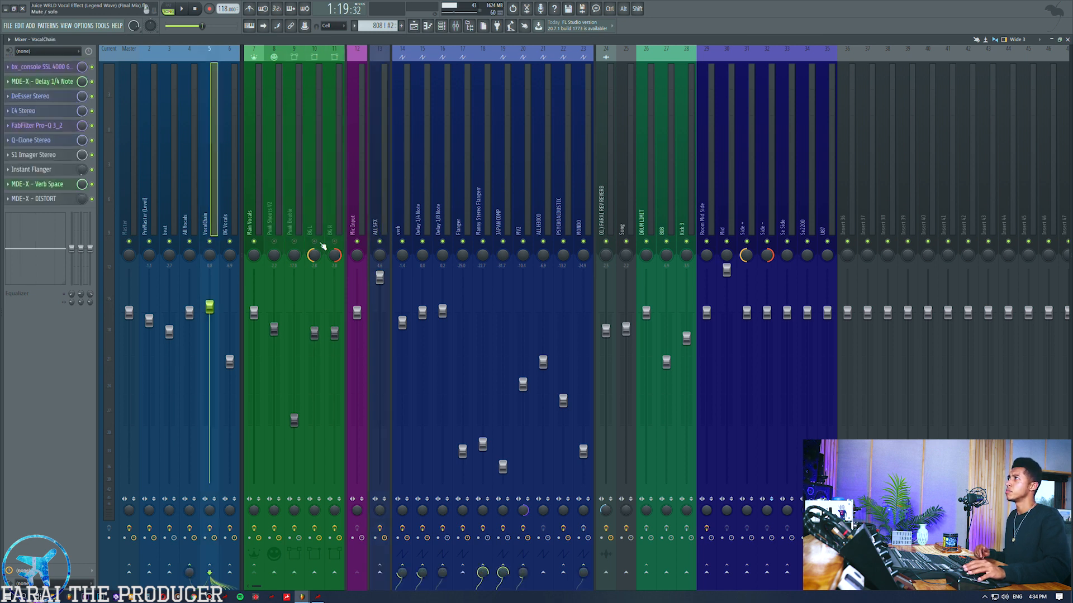
{"action": "left_click", "coordinate": [294, 212]}
{"action": "left_click", "coordinate": [314, 213]}
{"action": "left_click", "coordinate": [294, 213]}
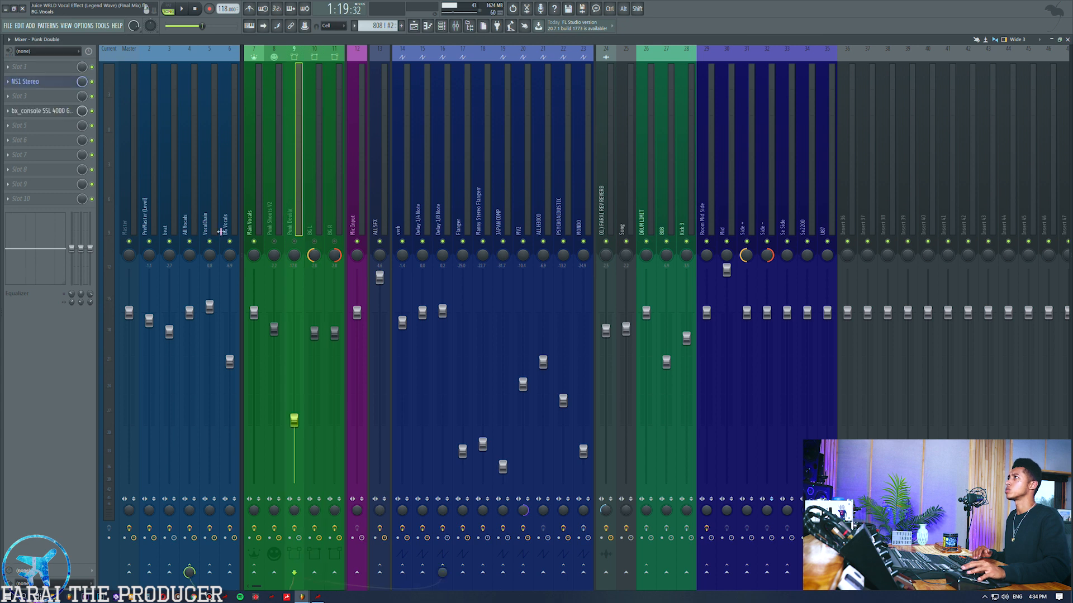
{"action": "left_click", "coordinate": [190, 242]}
{"action": "left_click", "coordinate": [208, 201]}
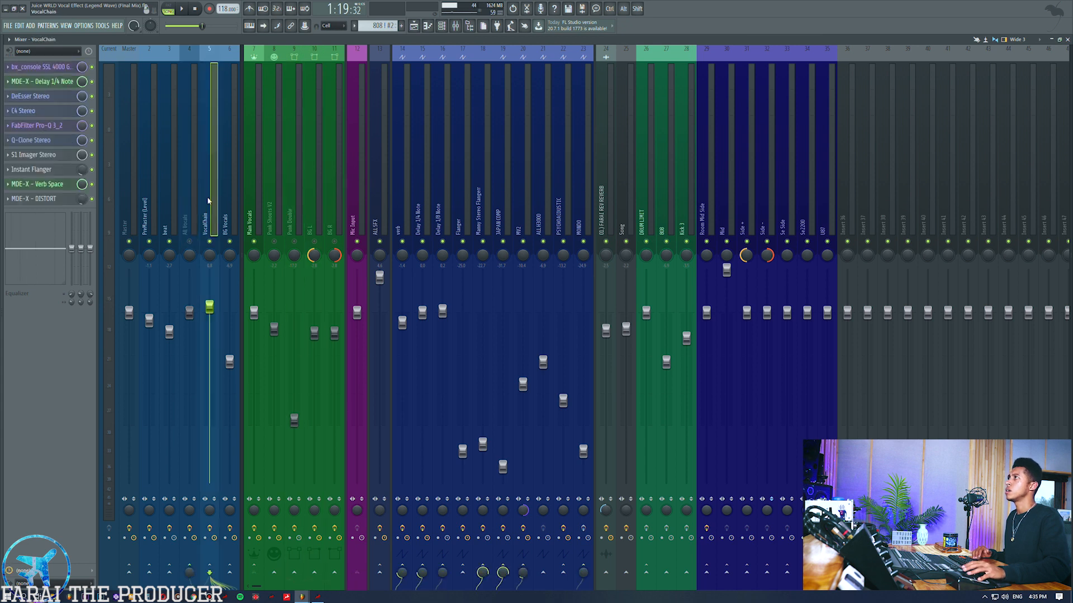
{"action": "left_click", "coordinate": [274, 242]}
Start playback and inspect the beat and JAPAN COMP tracks' inserts while the song runs
{"action": "key", "text": "space"}
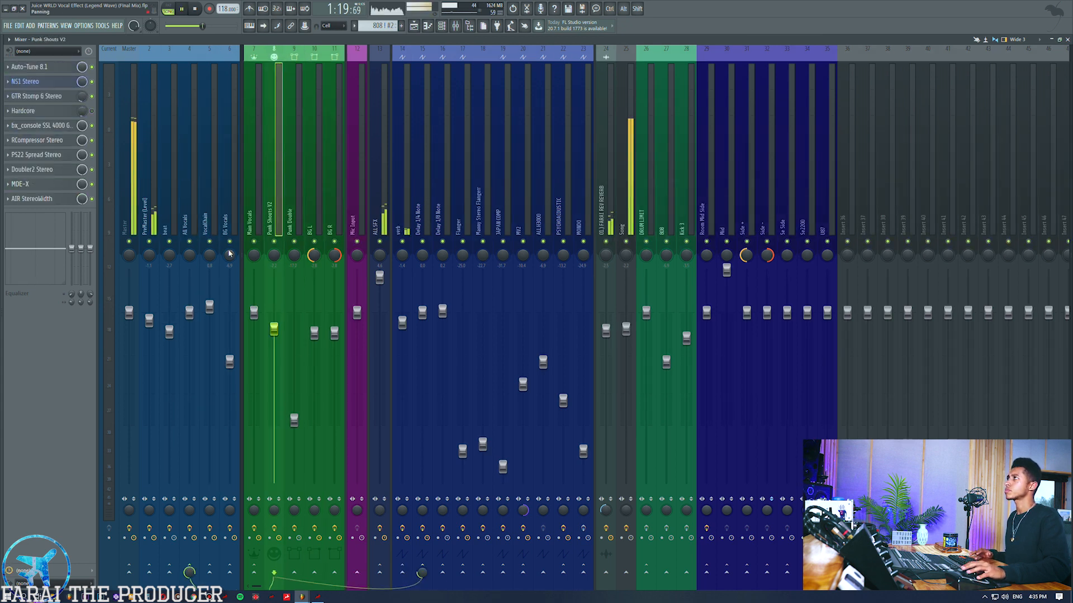
{"action": "left_click", "coordinate": [167, 202]}
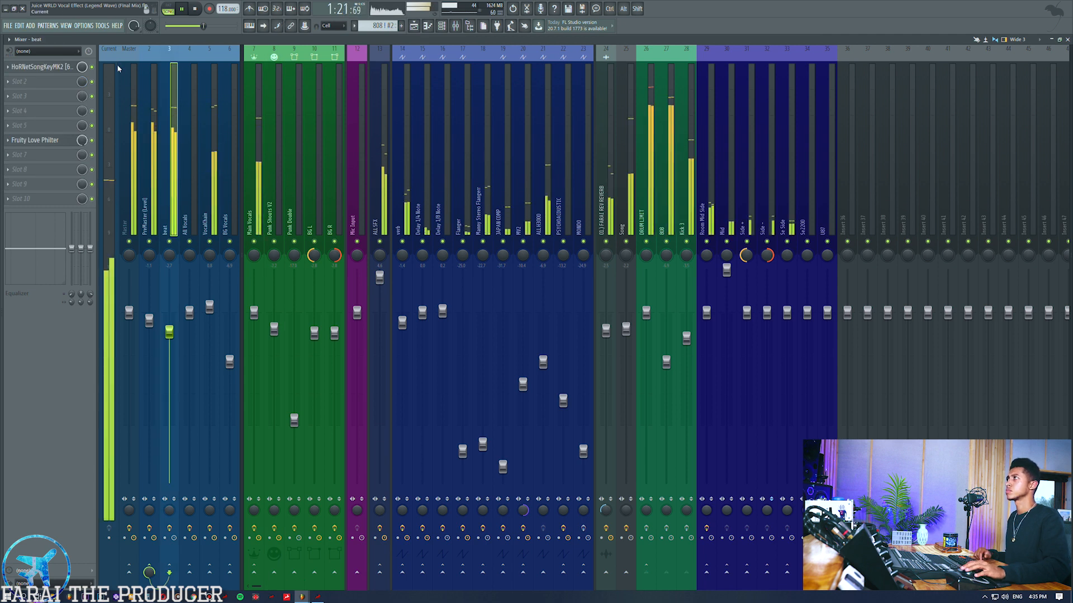
{"action": "left_click", "coordinate": [535, 197]}
{"action": "left_click", "coordinate": [504, 195]}
Compare the playing mix with the ALL SFX and Room Mid Side tracks muted and unmuted, leaving both active
{"action": "left_click", "coordinate": [380, 242]}
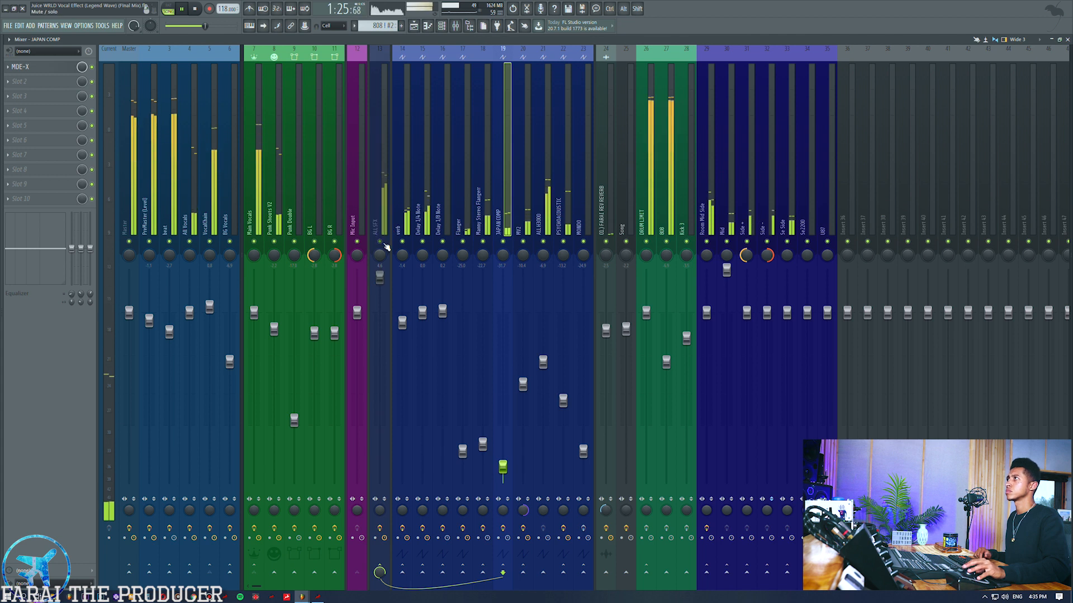
{"action": "left_click", "coordinate": [381, 242]}
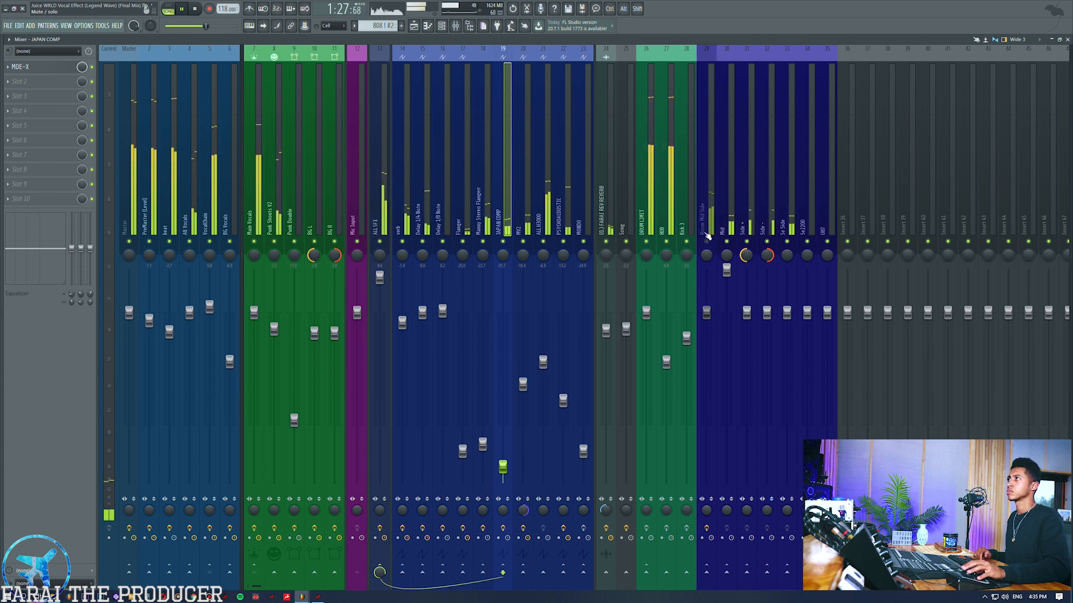
{"action": "left_click", "coordinate": [383, 241]}
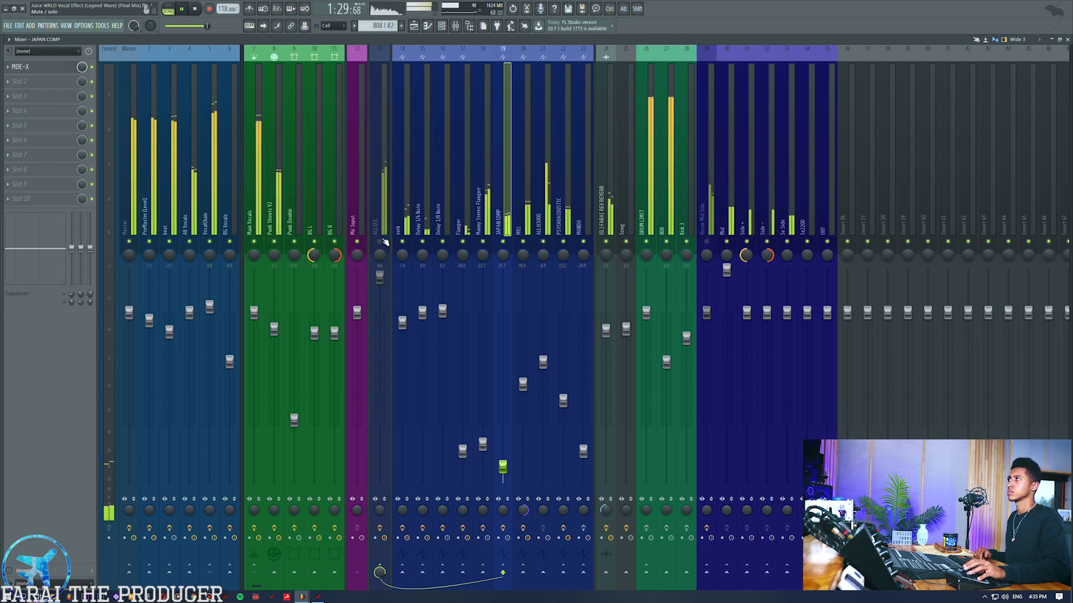
{"action": "left_click", "coordinate": [384, 242]}
{"action": "left_click", "coordinate": [706, 241]}
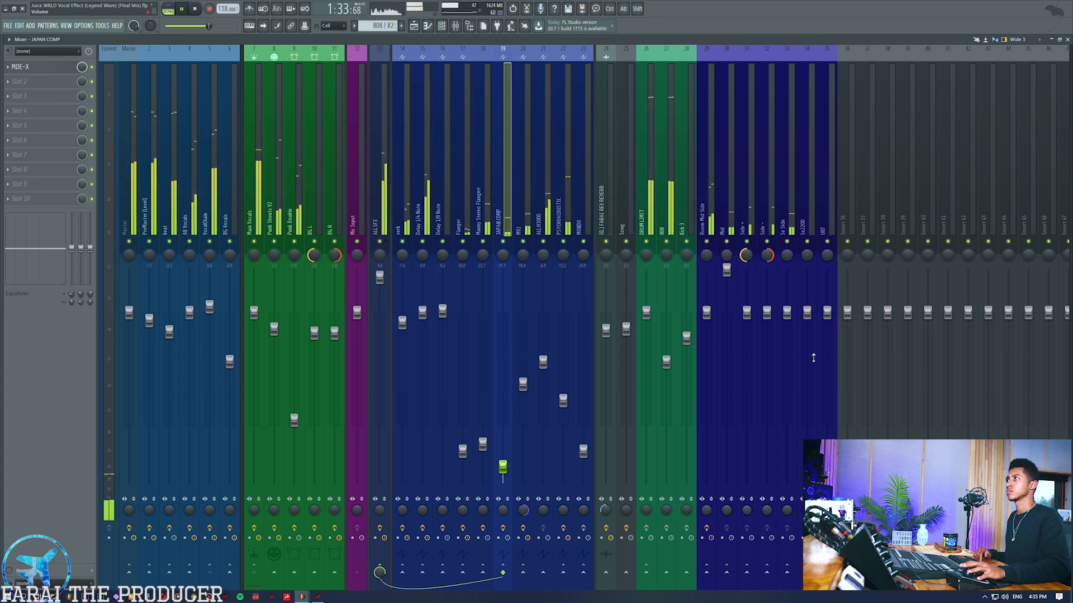
Inspect the Delay 1/8 Note and ALL SFX inserts and replay the section with the beat and Room Mid Side tracks muted
{"action": "left_click", "coordinate": [433, 119]}
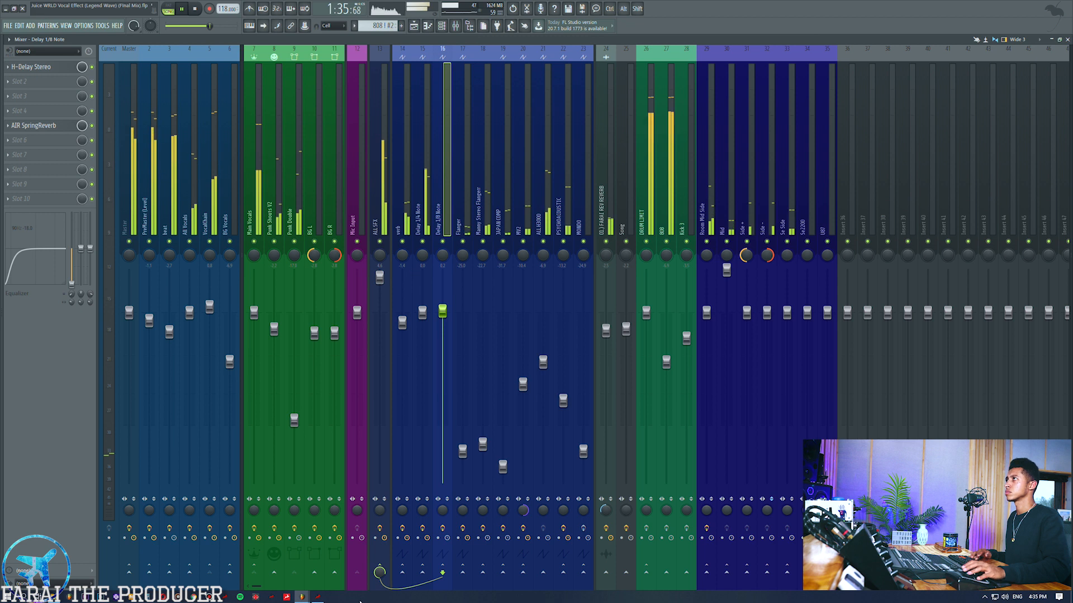
{"action": "key", "text": "space"}
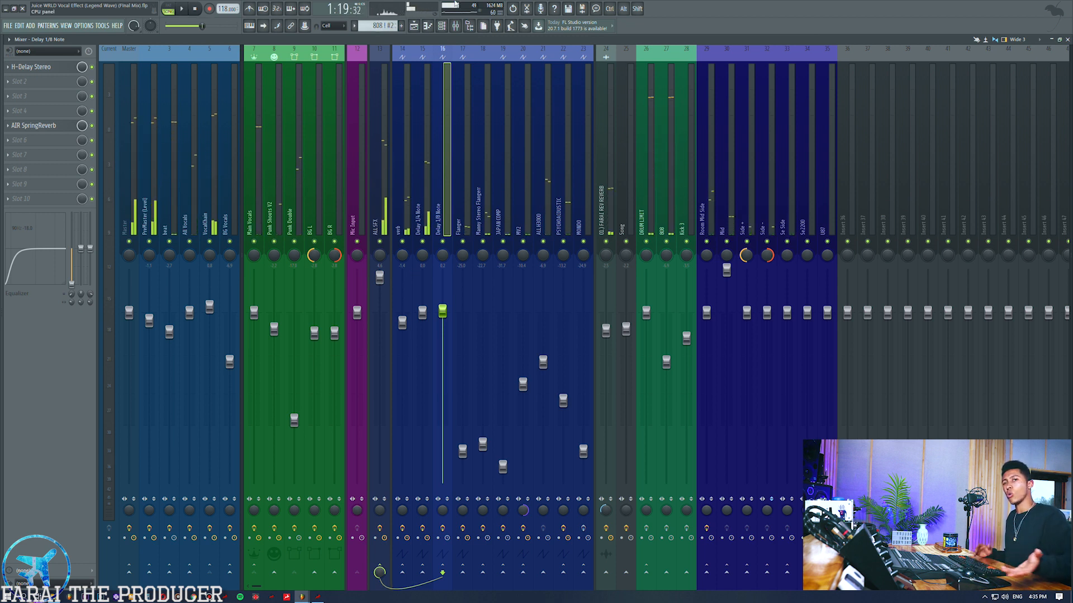
{"action": "left_click", "coordinate": [375, 218]}
{"action": "key", "text": "space"}
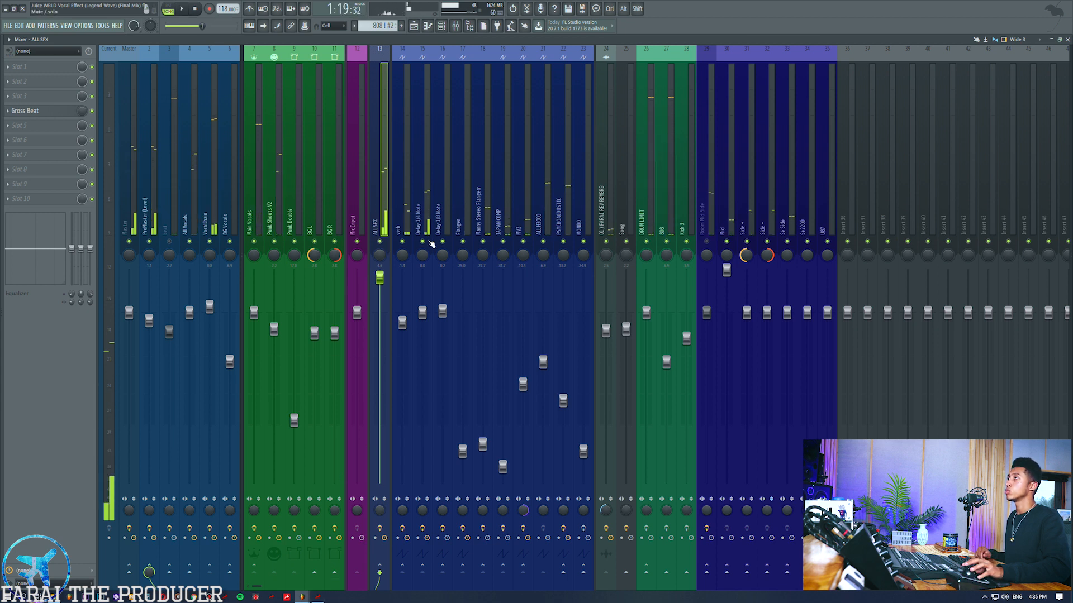
Examine the effect tracks from verb to MONDO, the ALL SFX bus they feed, and the VocalChain track's sends
{"action": "left_click", "coordinate": [402, 201]}
{"action": "left_click_drag", "start_coordinate": [389, 206], "coordinate": [569, 196]}
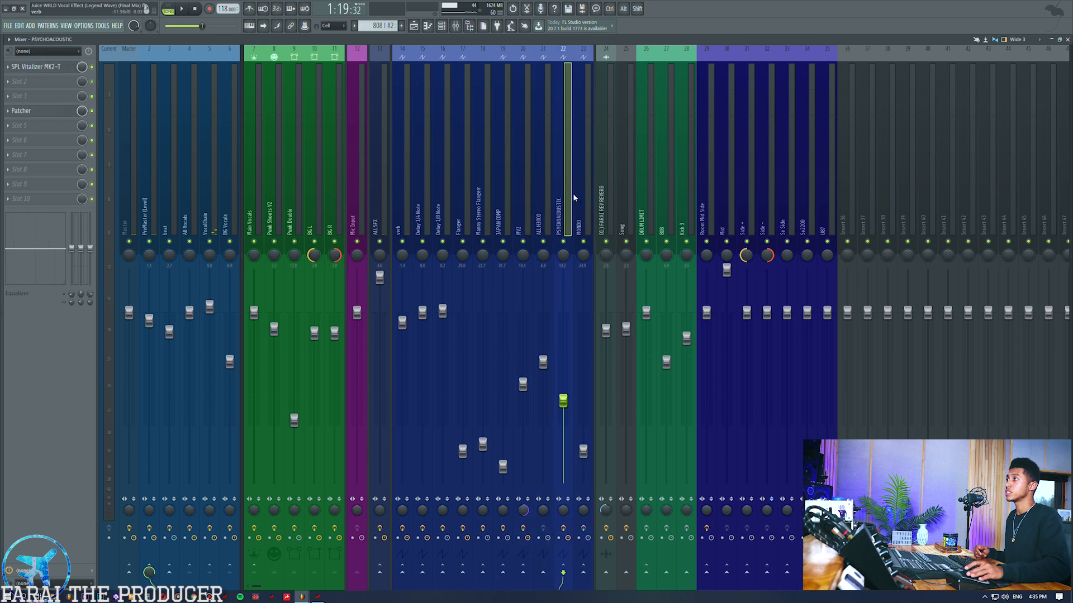
{"action": "left_click", "coordinate": [576, 196]}
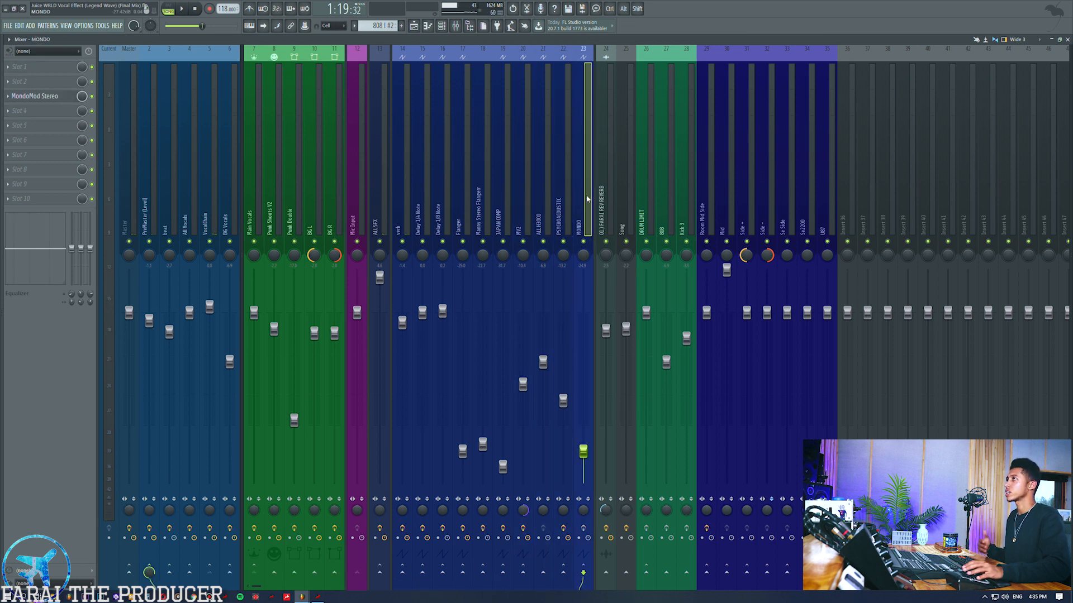
{"action": "key", "text": "alt+shift"}
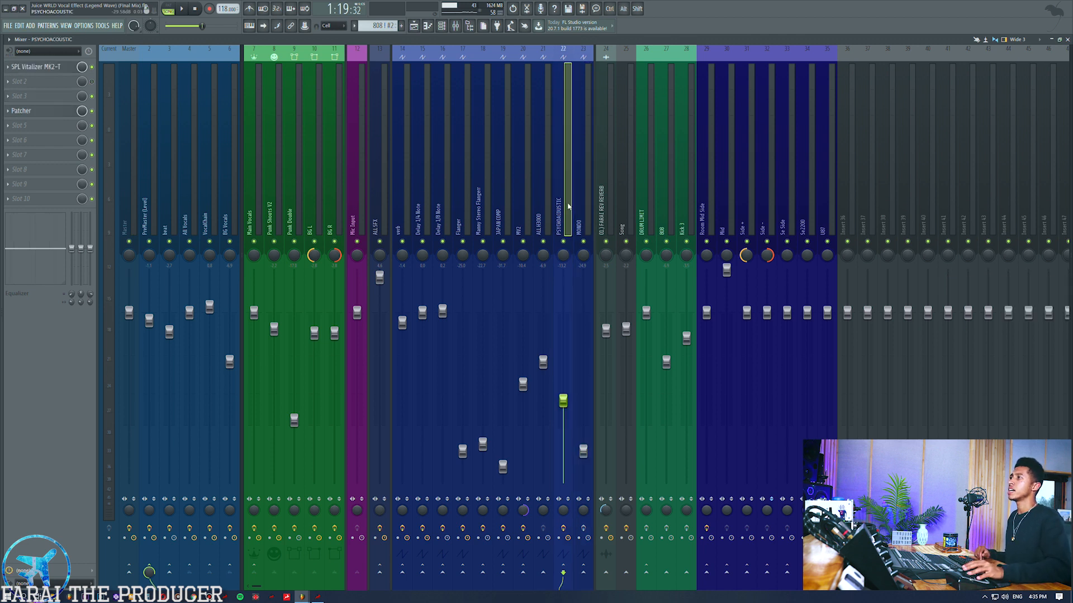
{"action": "left_click", "coordinate": [567, 207]}
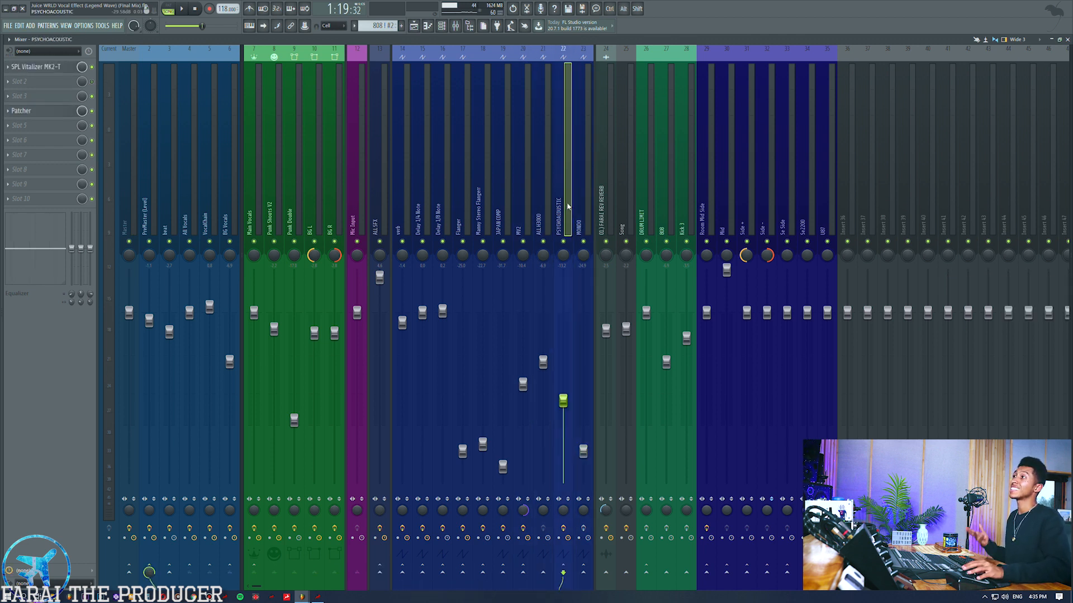
{"action": "left_click_drag", "start_coordinate": [568, 207], "coordinate": [400, 214]}
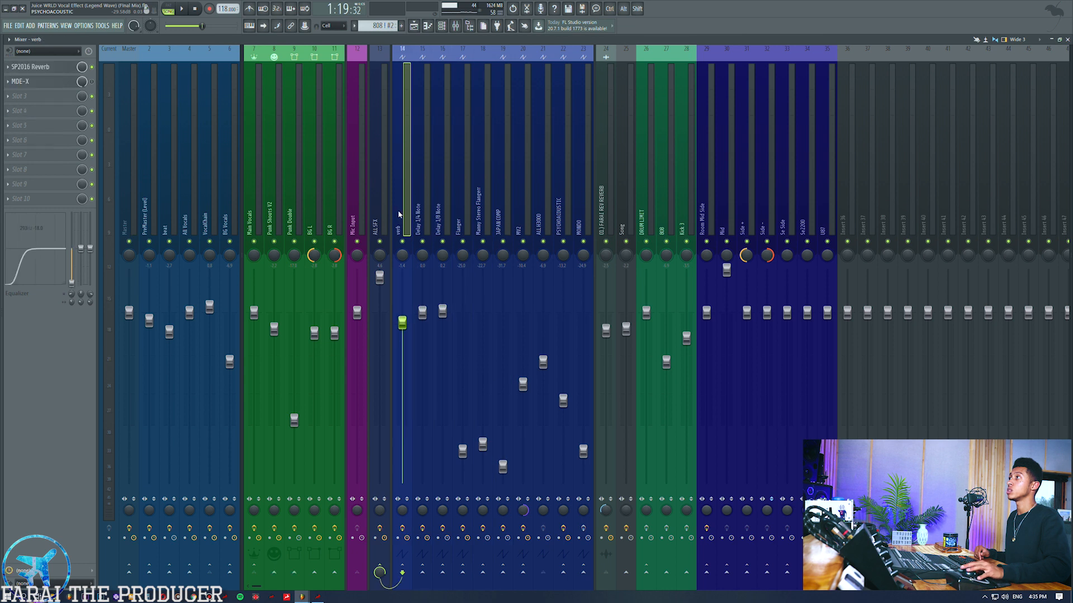
{"action": "left_click", "coordinate": [379, 207]}
{"action": "left_click", "coordinate": [574, 183]}
{"action": "left_click", "coordinate": [561, 189]}
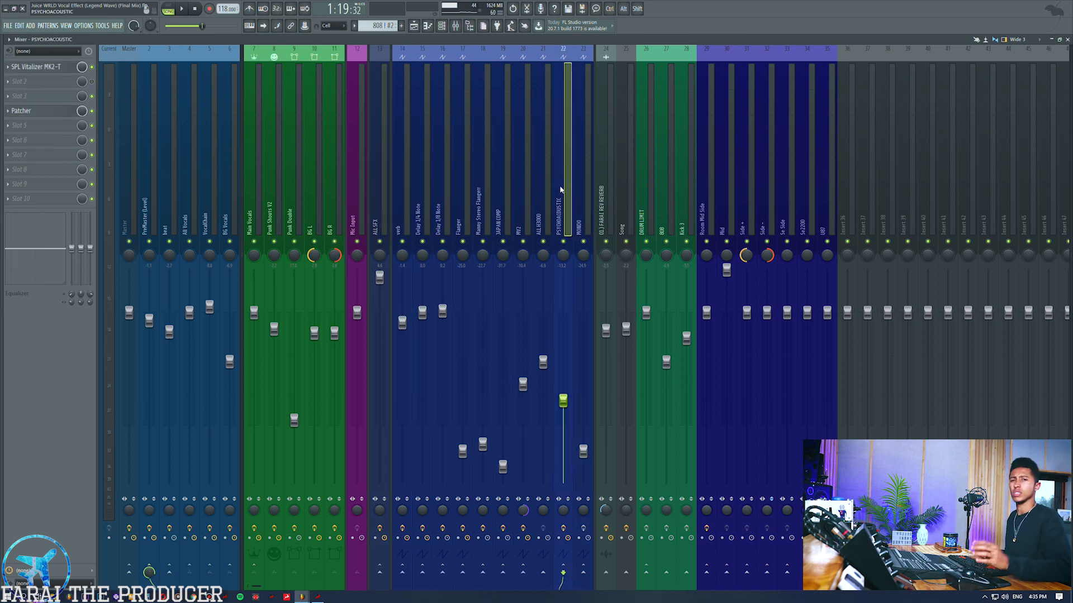
{"action": "left_click", "coordinate": [379, 194]}
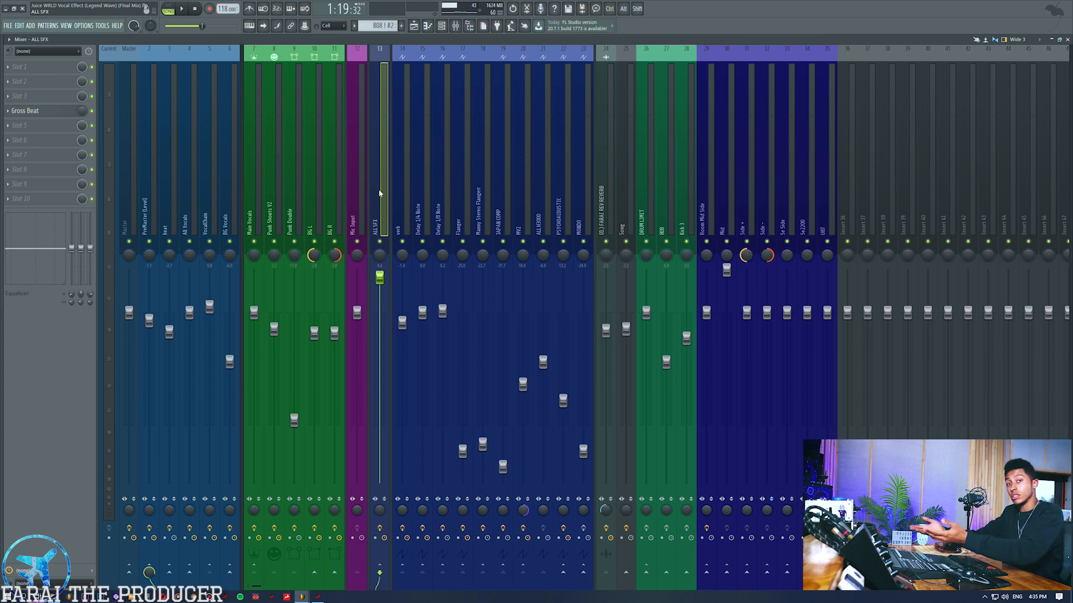
{"action": "left_click", "coordinate": [205, 169]}
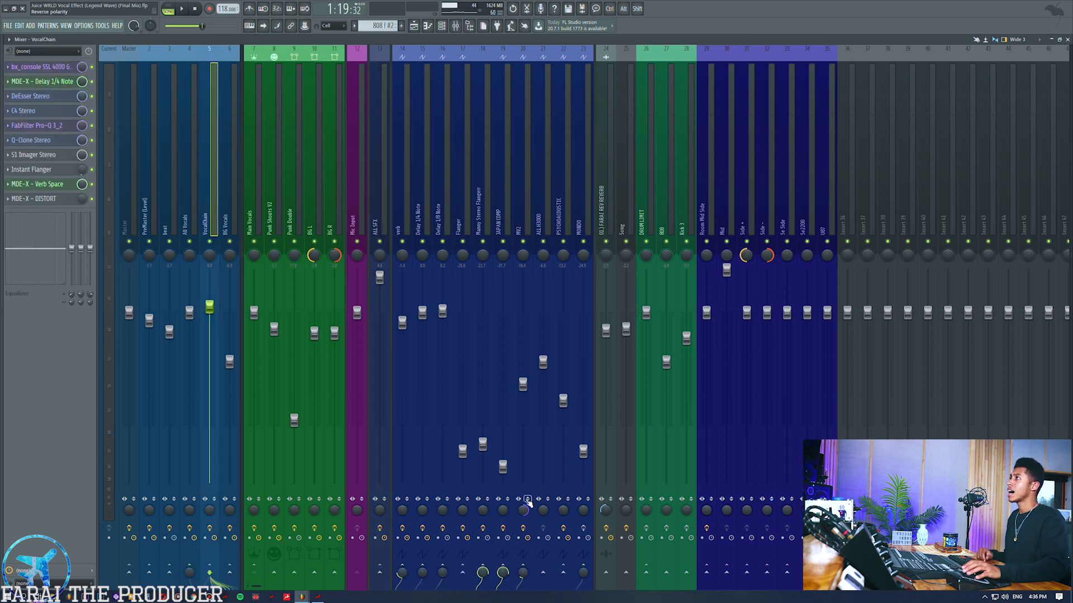
{"action": "left_click", "coordinate": [407, 190]}
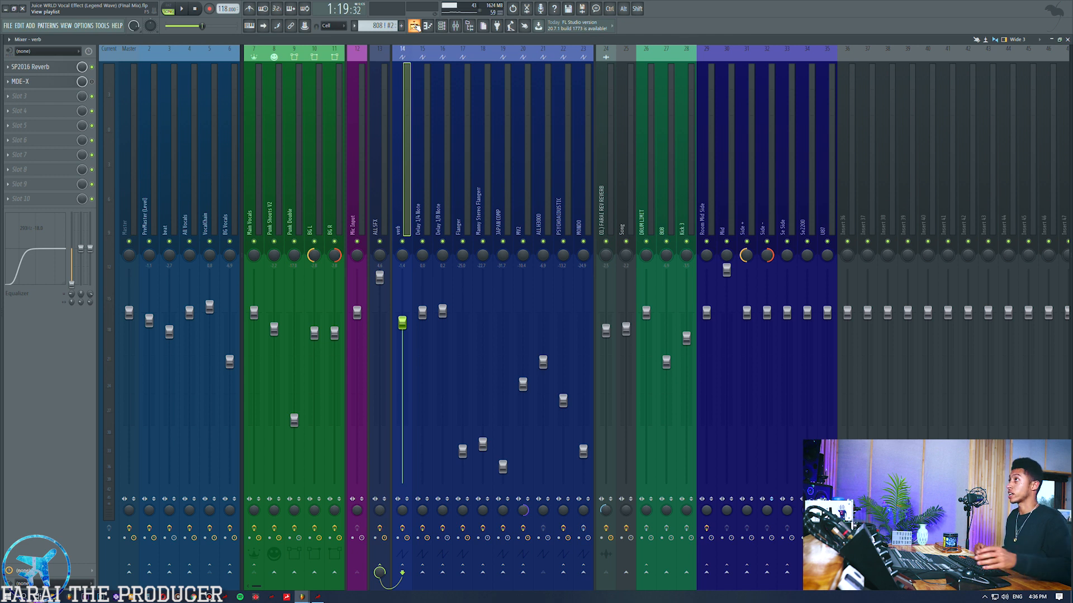
Place the playback position at the first Main Vocal clip, solo that playlist track, and select VocalChain in the mixer
{"action": "left_click", "coordinate": [414, 26]}
{"action": "left_click", "coordinate": [182, 66]}
{"action": "right_click", "coordinate": [111, 373]}
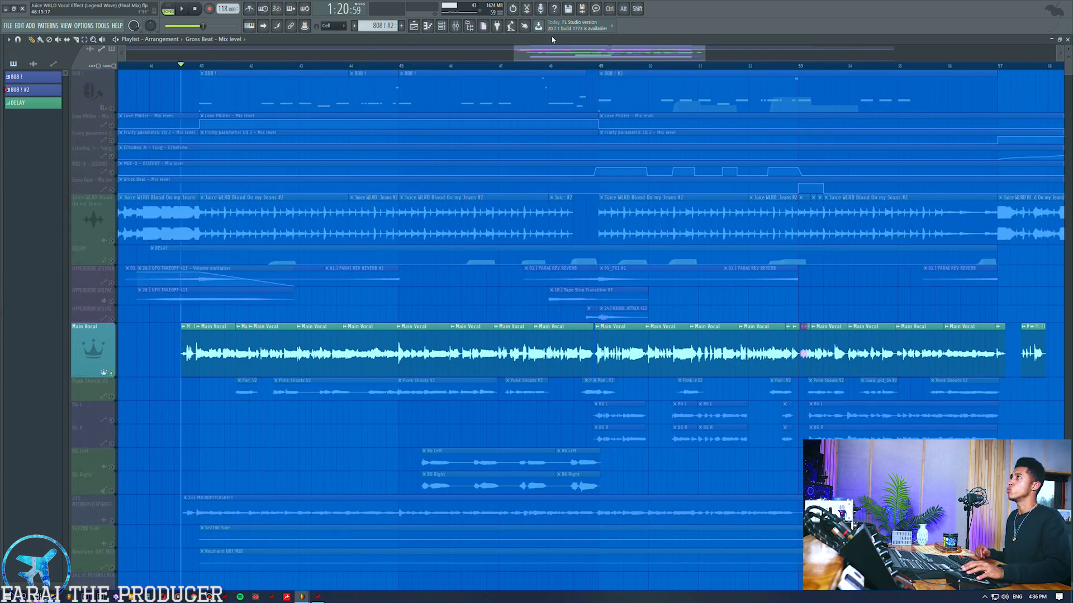
{"action": "left_click", "coordinate": [455, 26]}
{"action": "left_click", "coordinate": [211, 159]}
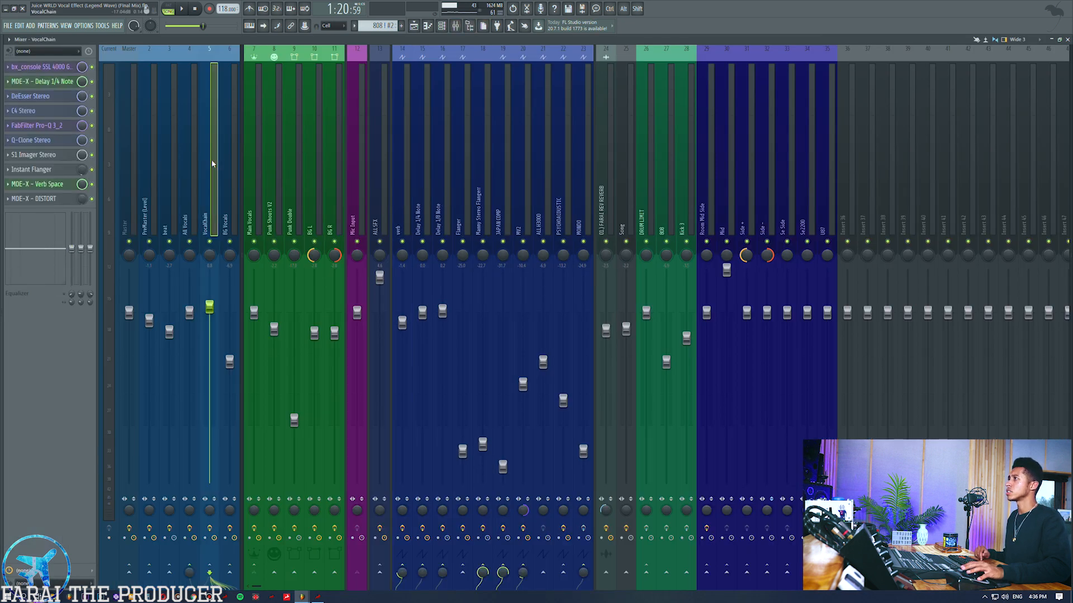
{"action": "left_click", "coordinate": [274, 241]}
{"action": "left_click", "coordinate": [294, 242]}
{"action": "left_click", "coordinate": [314, 241]}
{"action": "left_click", "coordinate": [314, 241]}
{"action": "left_click", "coordinate": [293, 241]}
{"action": "left_click", "coordinate": [274, 241]}
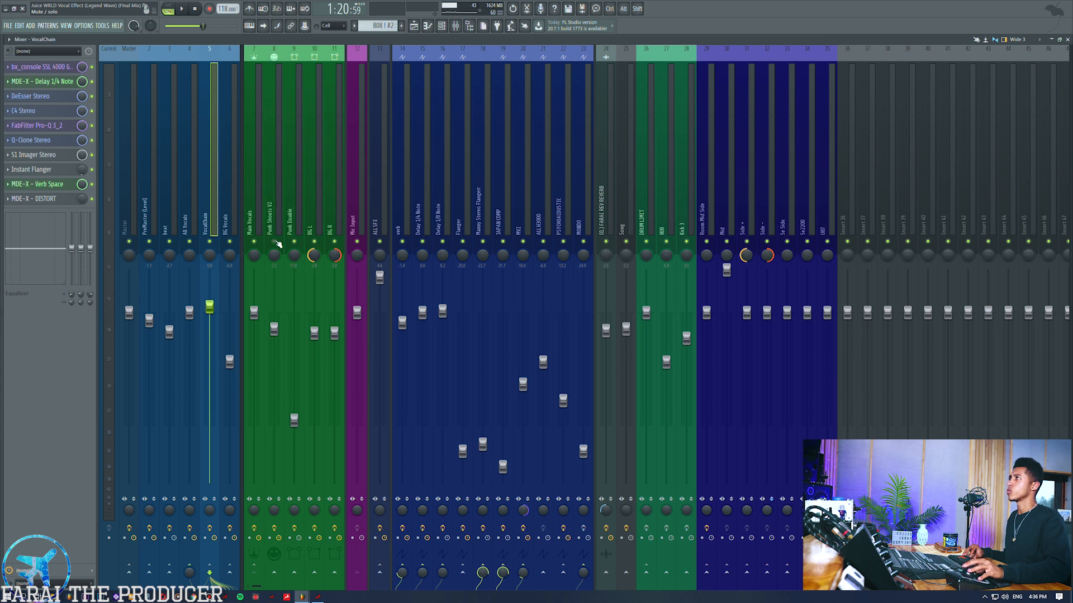
{"action": "left_click", "coordinate": [414, 26]}
{"action": "left_click", "coordinate": [413, 26]}
Play the soloed vocal, mute the effect tracks from Delay 1/4 Note through MONDO, and select the active verb track
{"action": "key", "text": "space"}
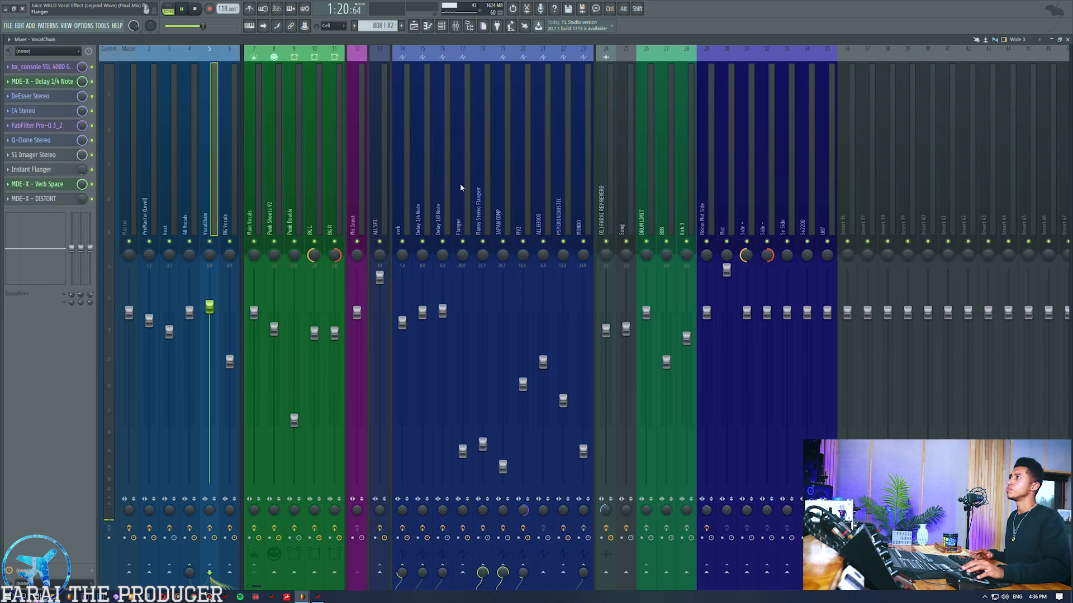
{"action": "left_click_drag", "start_coordinate": [430, 240], "coordinate": [585, 242]}
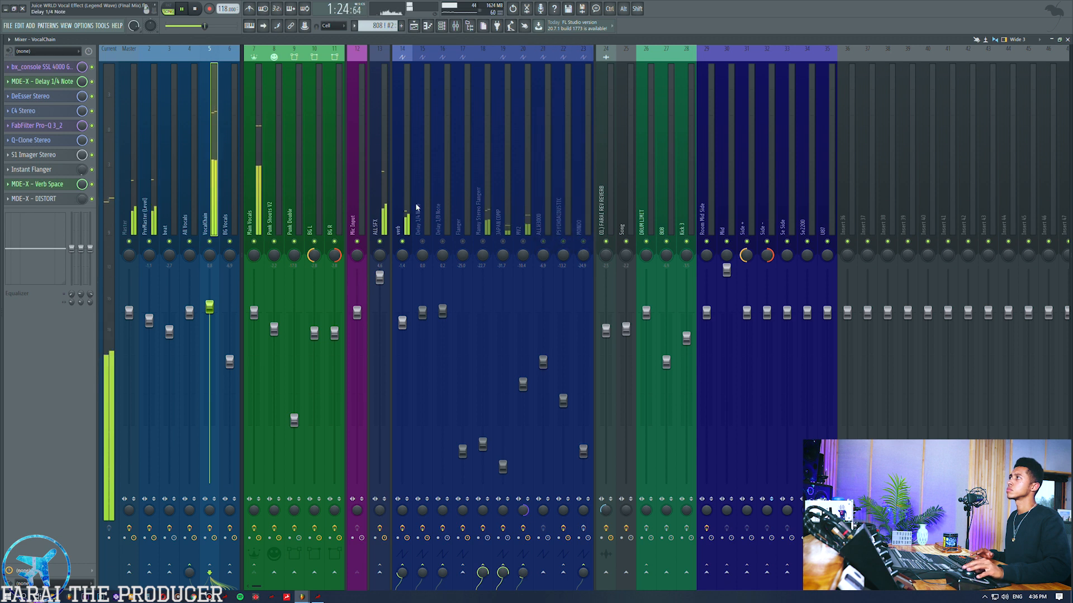
{"action": "left_click", "coordinate": [408, 203]}
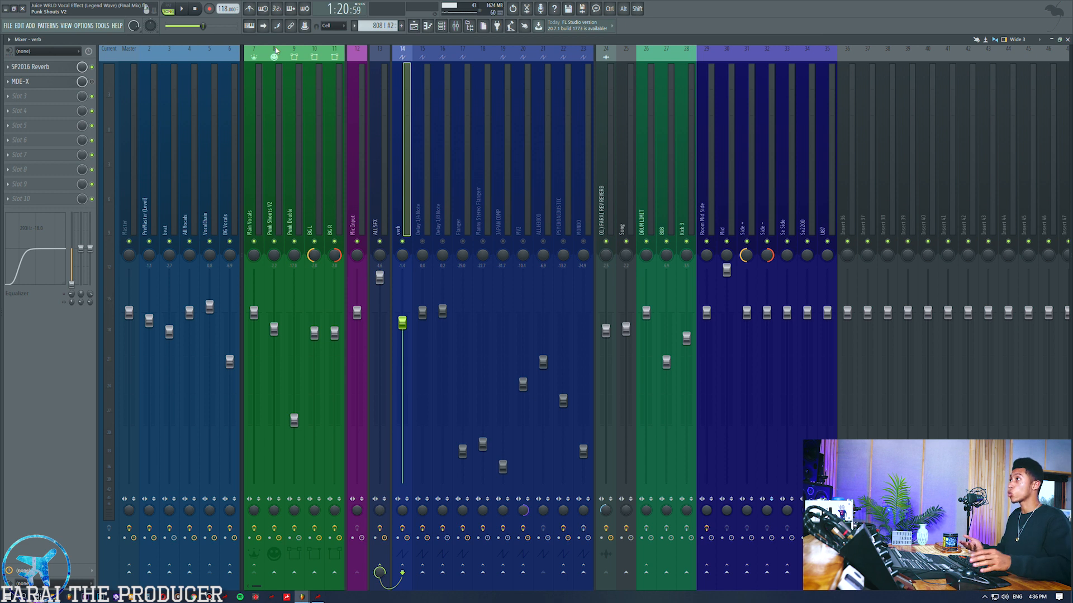
Raise VocalChain's send to All Vocals and compare the playing vocal with the verb track muted and unmuted
{"action": "left_click", "coordinate": [204, 245]}
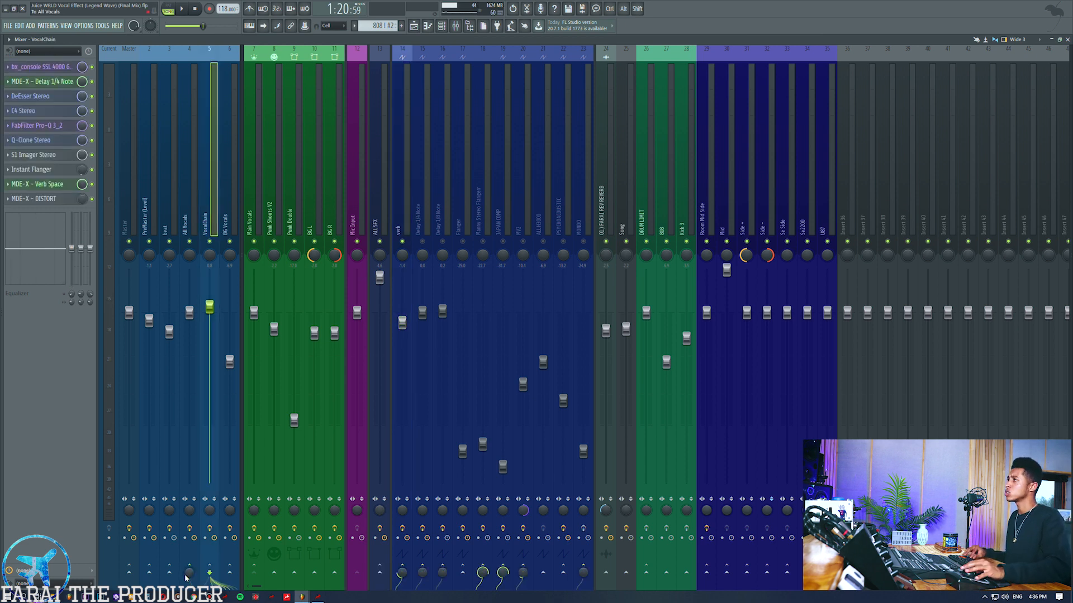
{"action": "key", "text": "space"}
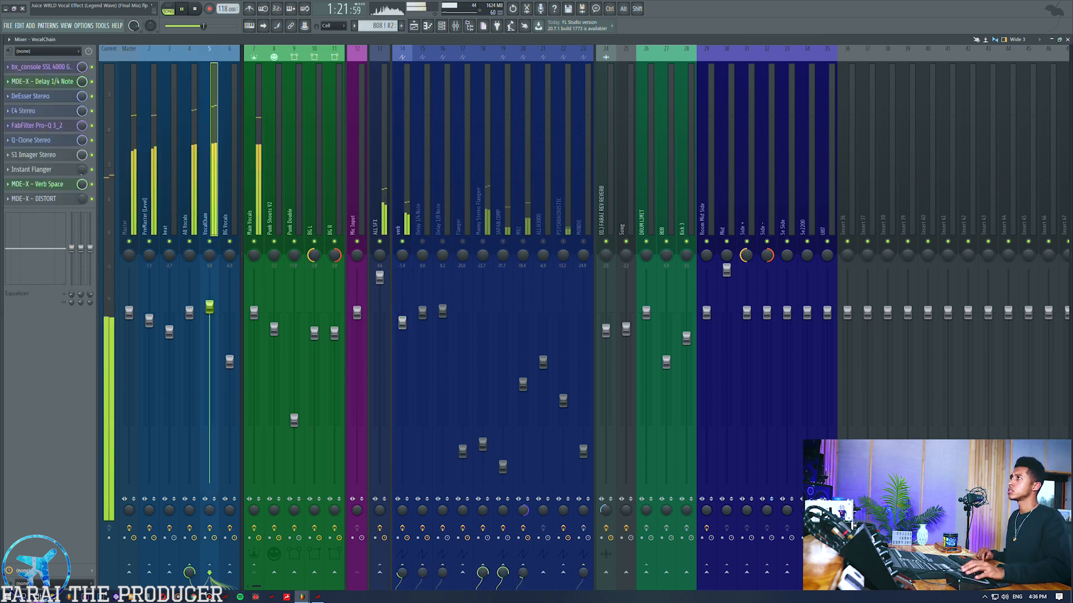
{"action": "left_click", "coordinate": [404, 242]}
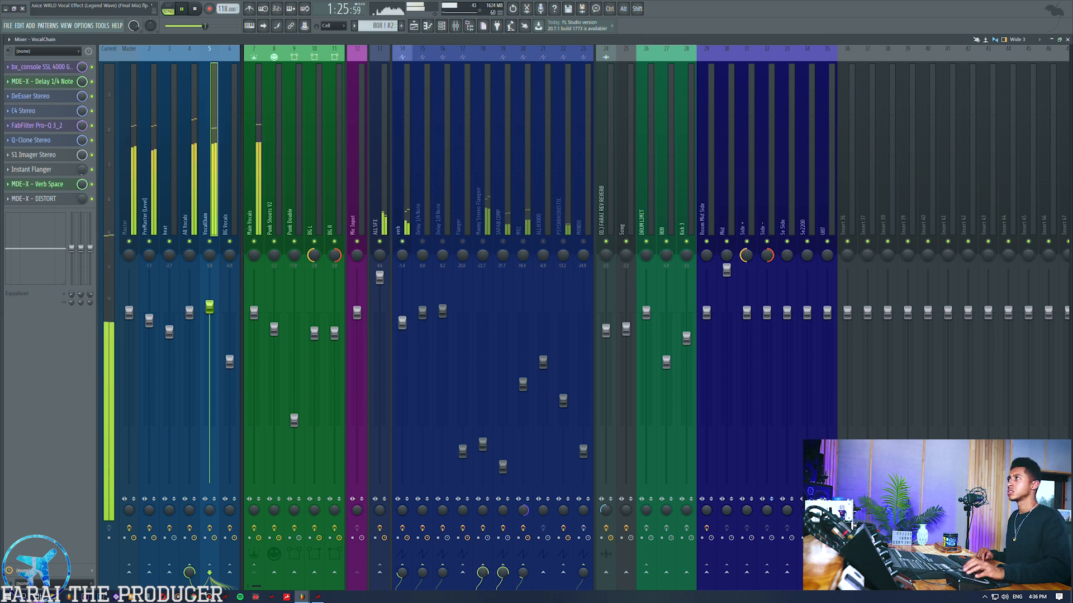
{"action": "key", "text": "space"}
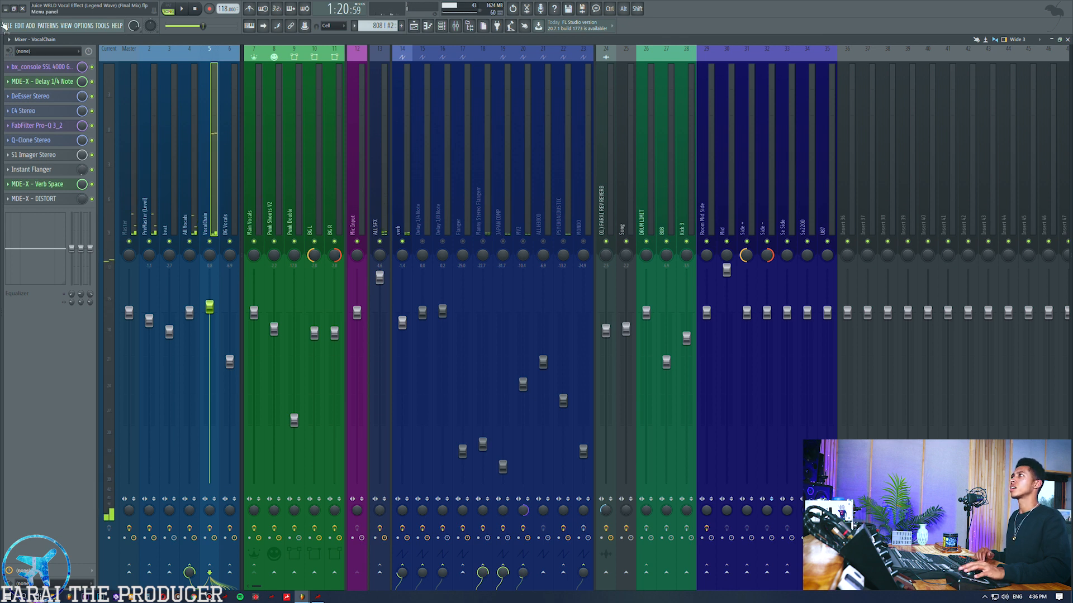
Check the MOE-X insert and the value options of VocalChain's send to the verb track without changing them
{"action": "left_click", "coordinate": [49, 82]}
{"action": "left_click", "coordinate": [49, 82]}
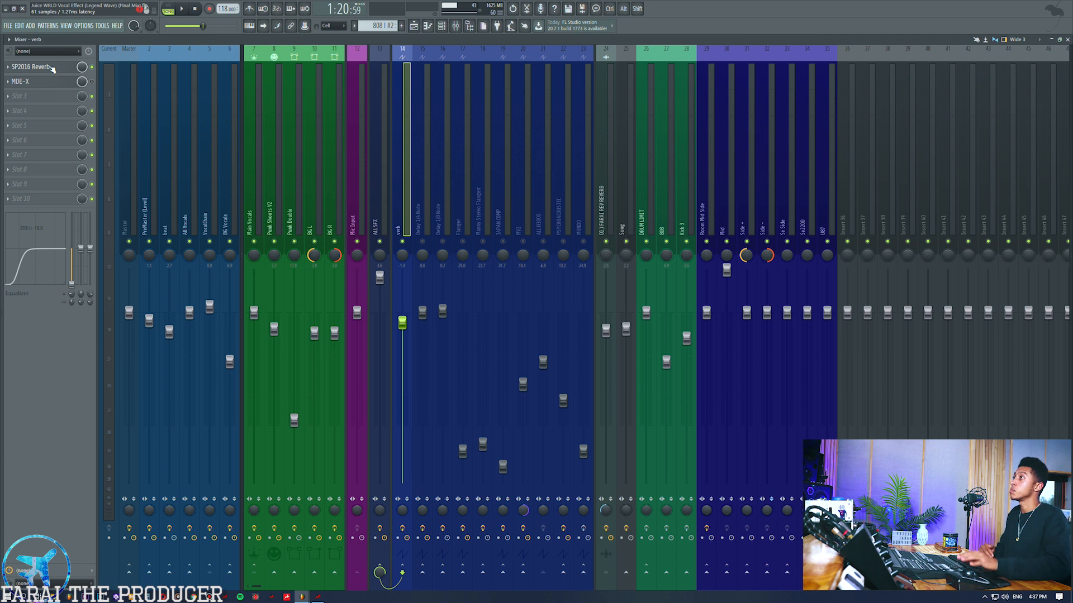
{"action": "left_click", "coordinate": [209, 168]}
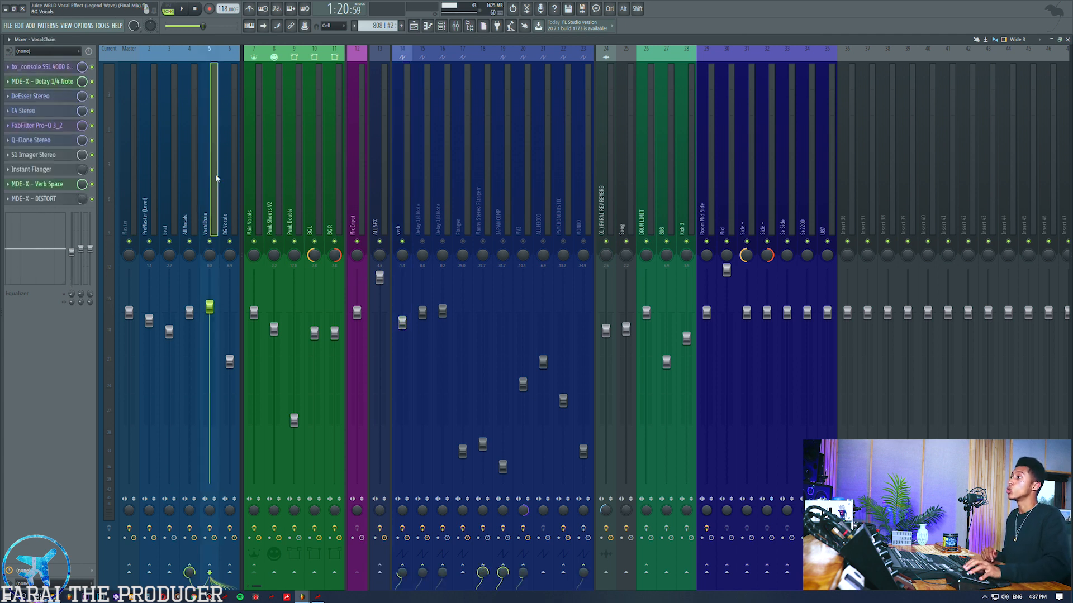
{"action": "right_click", "coordinate": [400, 574]}
{"action": "right_click", "coordinate": [399, 574]}
{"action": "right_click", "coordinate": [399, 574]}
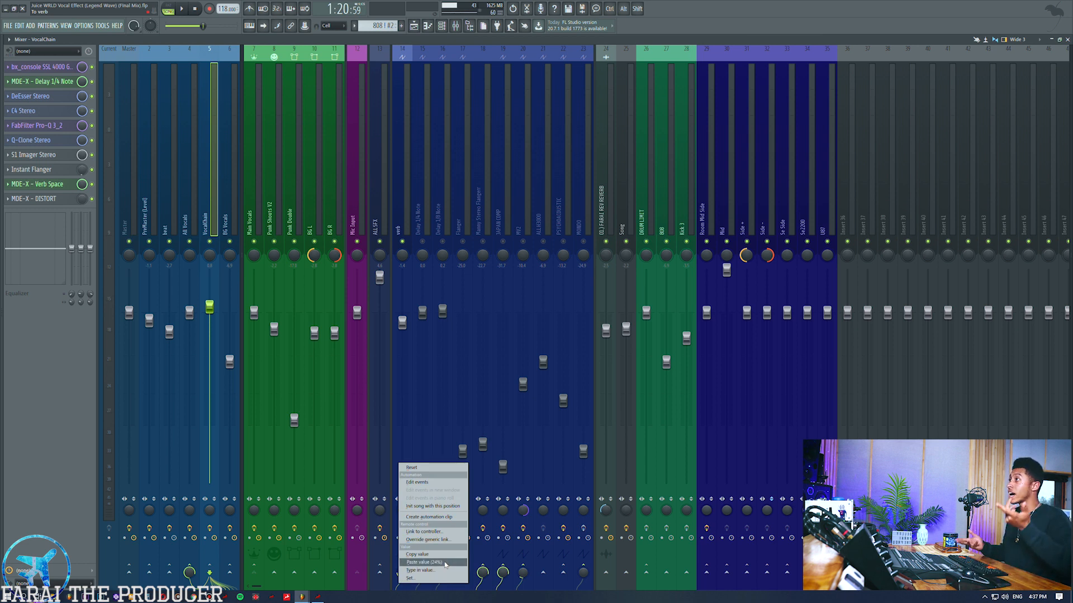
{"action": "left_click", "coordinate": [215, 191]}
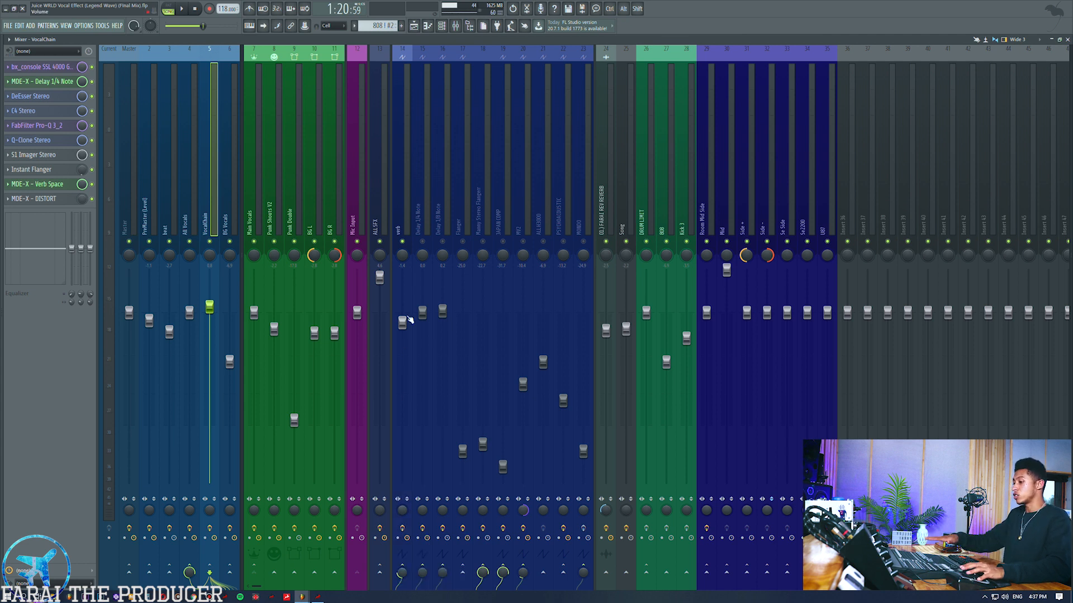
Audition the vocal with the verb track's SP2016 Reverb settings open beside the effect faders, and close the plugin
{"action": "left_click", "coordinate": [404, 195]}
{"action": "mouse_move", "coordinate": [402, 323]}
{"action": "left_mouse_down"}
{"action": "mouse_move", "coordinate": [402, 350]}
{"action": "mouse_move", "coordinate": [402, 323]}
{"action": "left_mouse_up"}
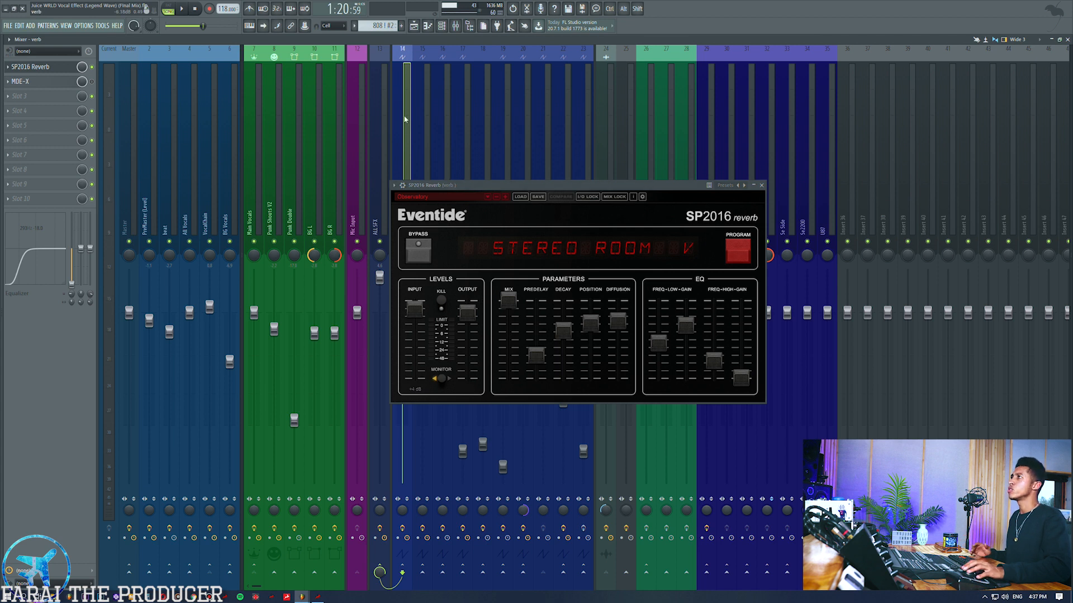
{"action": "left_click_drag", "start_coordinate": [420, 185], "coordinate": [609, 185]}
{"action": "key", "text": "space"}
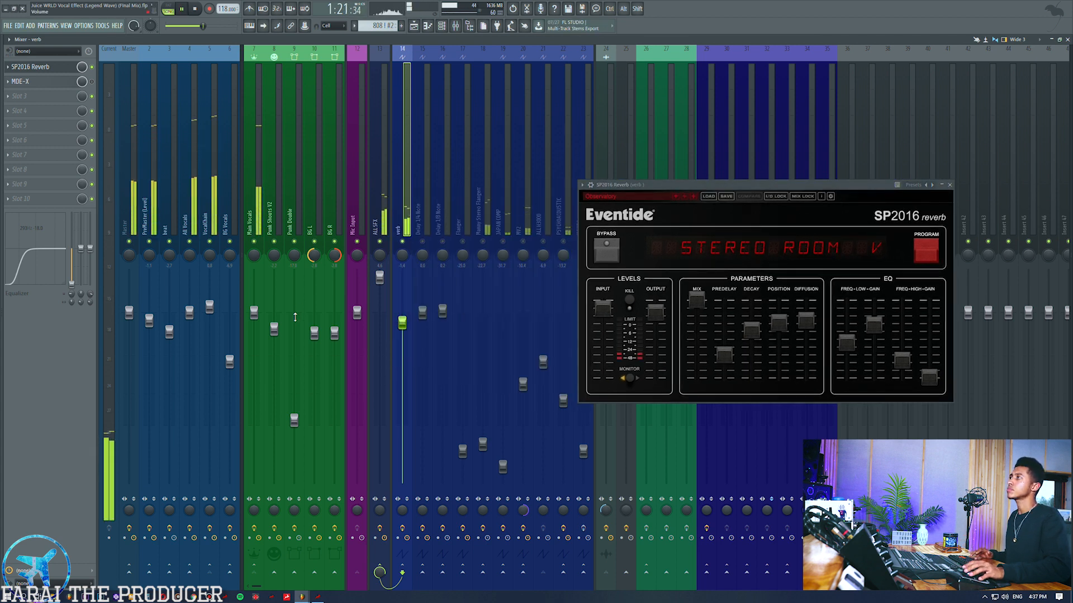
{"action": "key", "text": "space"}
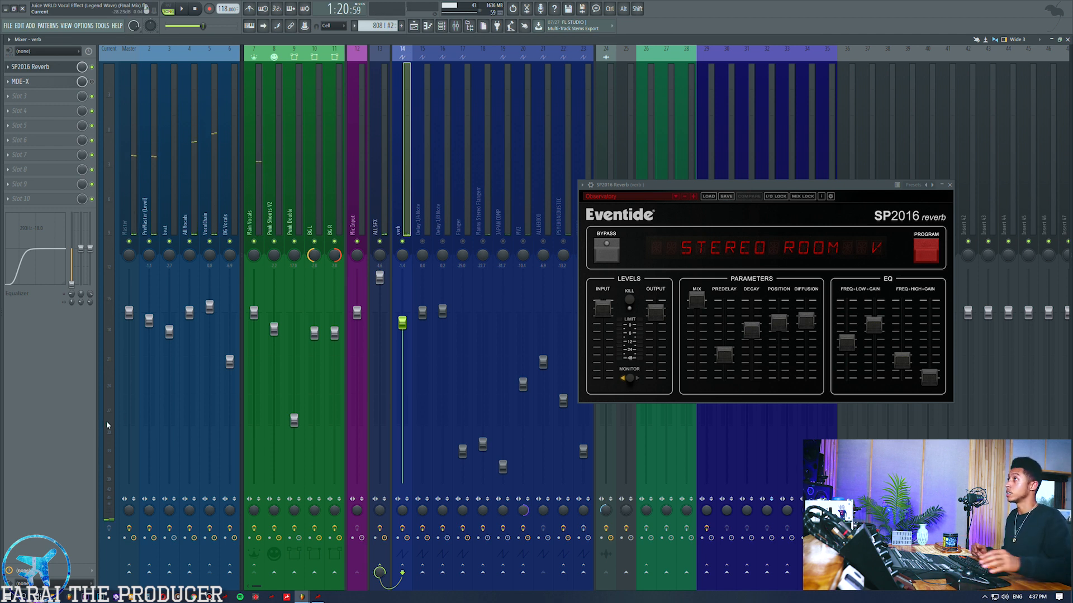
{"action": "left_click", "coordinate": [433, 99]}
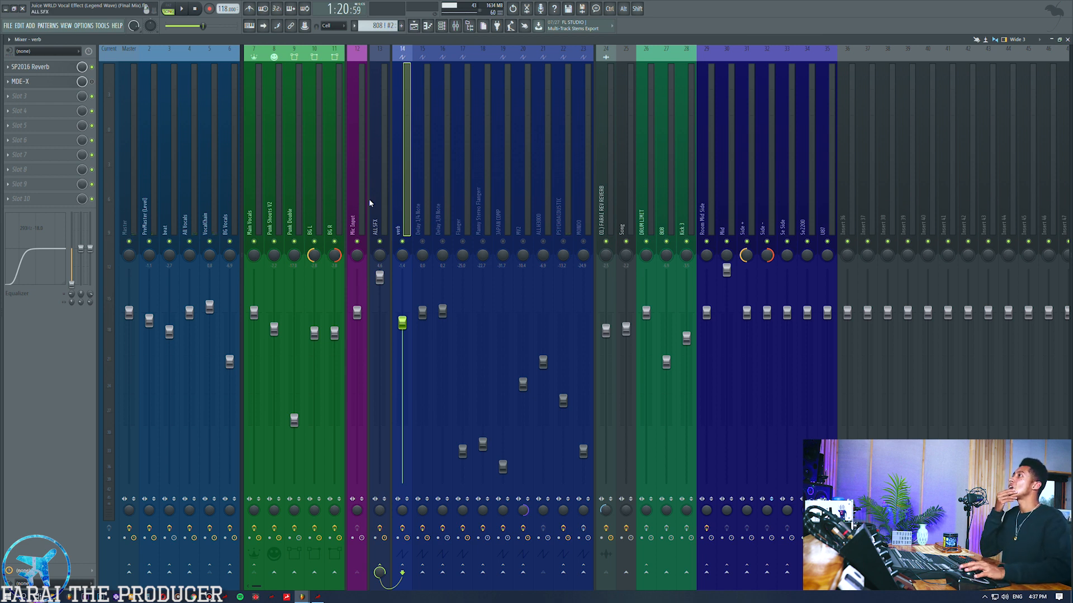
Unmute the Delay 1/4 Note and Delay 1/8 Note tracks and show the Delay 1/4 Note inserts
{"action": "left_click", "coordinate": [210, 187]}
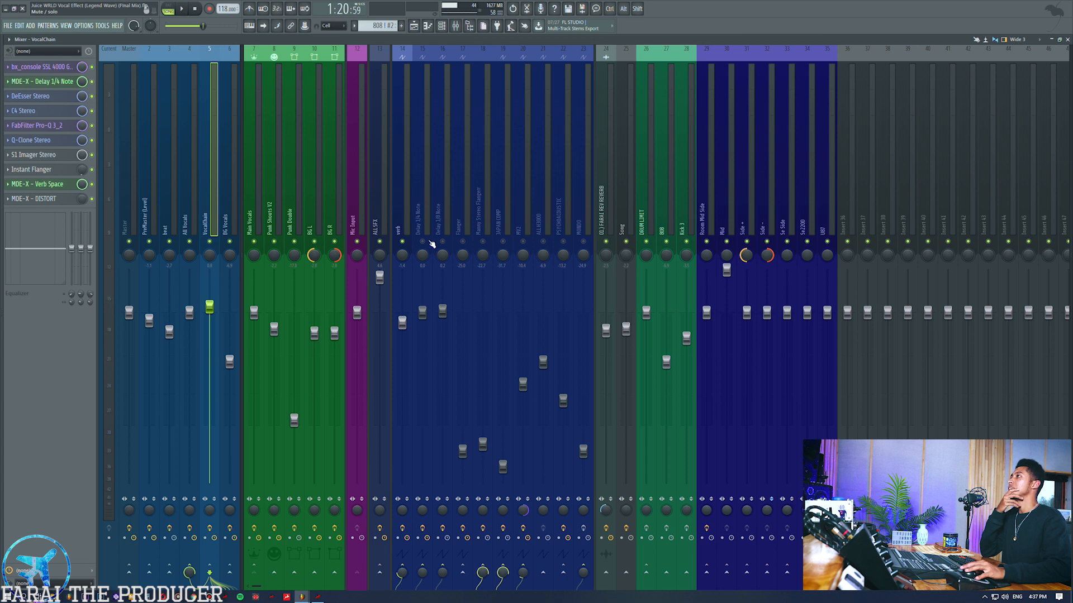
{"action": "left_click", "coordinate": [424, 171]}
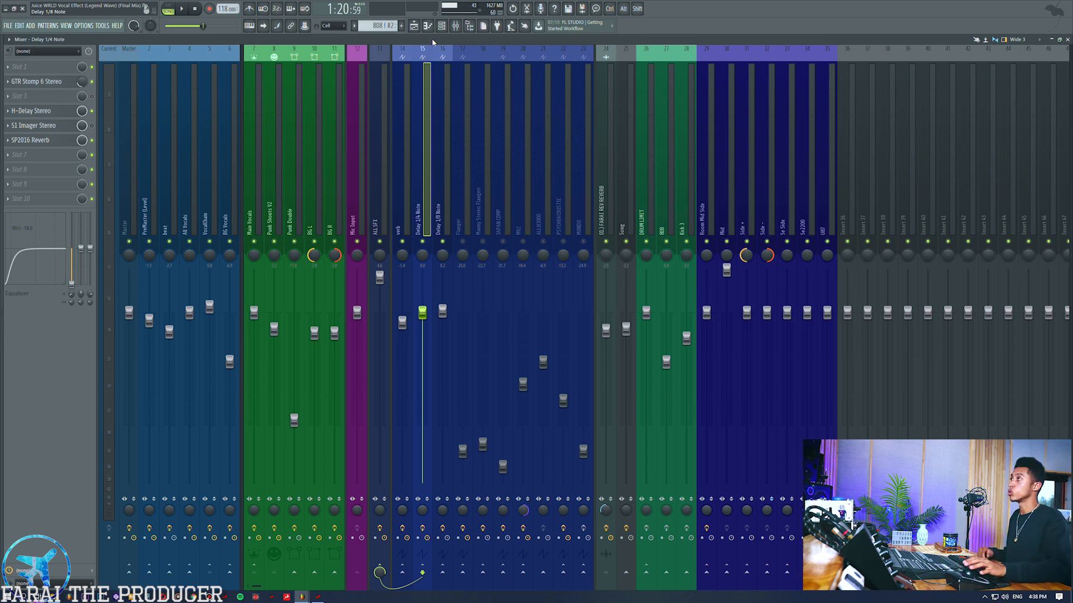
Open the DELAY clip's events in the playlist and examine the whole VocalChain to Delay 1/4 Note send automation
{"action": "left_click", "coordinate": [414, 26]}
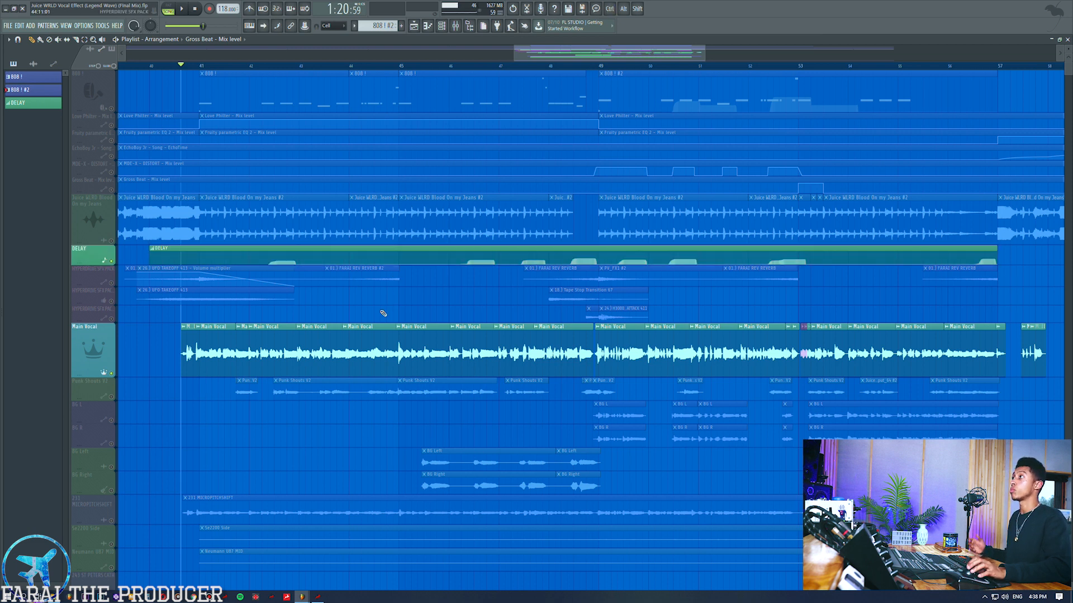
{"action": "double_click", "coordinate": [516, 258]}
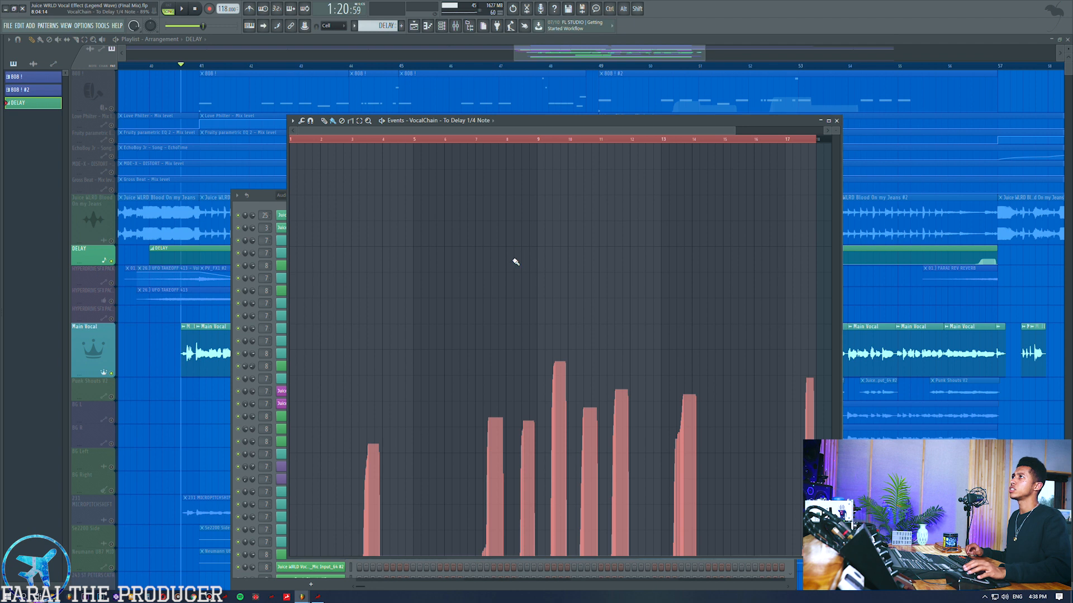
{"action": "scroll", "coordinate": [534, 143], "scroll_direction": "down", "scroll_amount": 3}
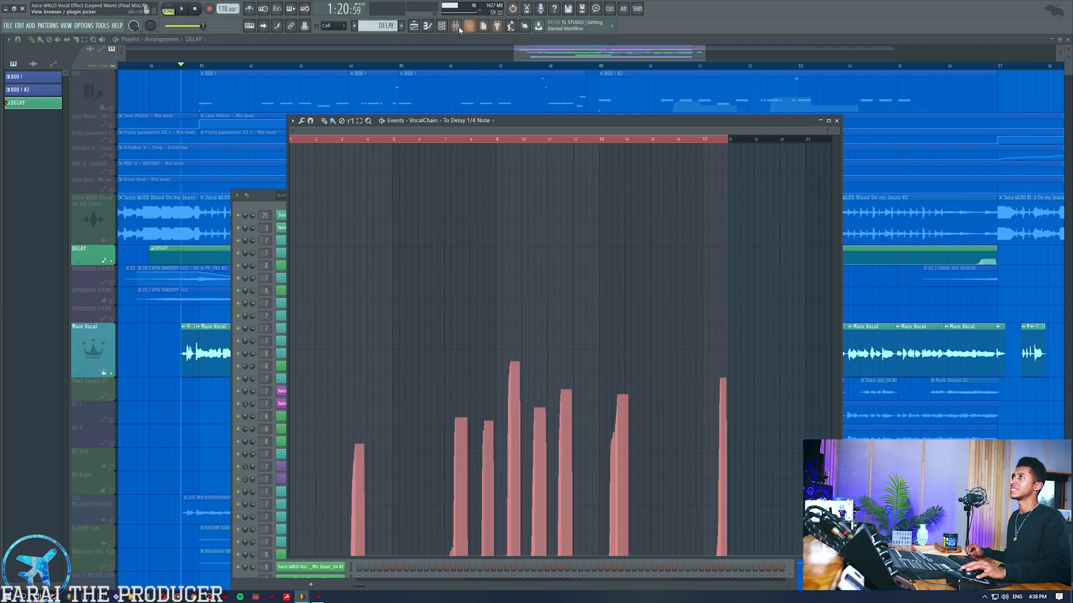
Check the Delay 1/4 Note track in the mixer, and reopen the DELAY clip's send automation events from the playlist
{"action": "left_click", "coordinate": [457, 27]}
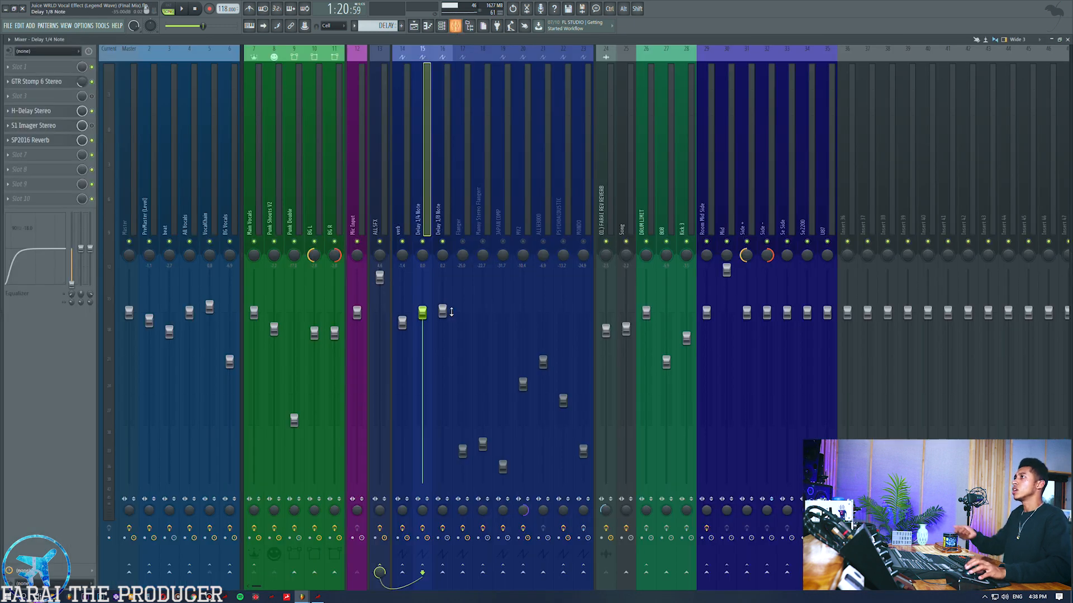
{"action": "left_click", "coordinate": [426, 27]}
{"action": "left_click", "coordinate": [427, 26]}
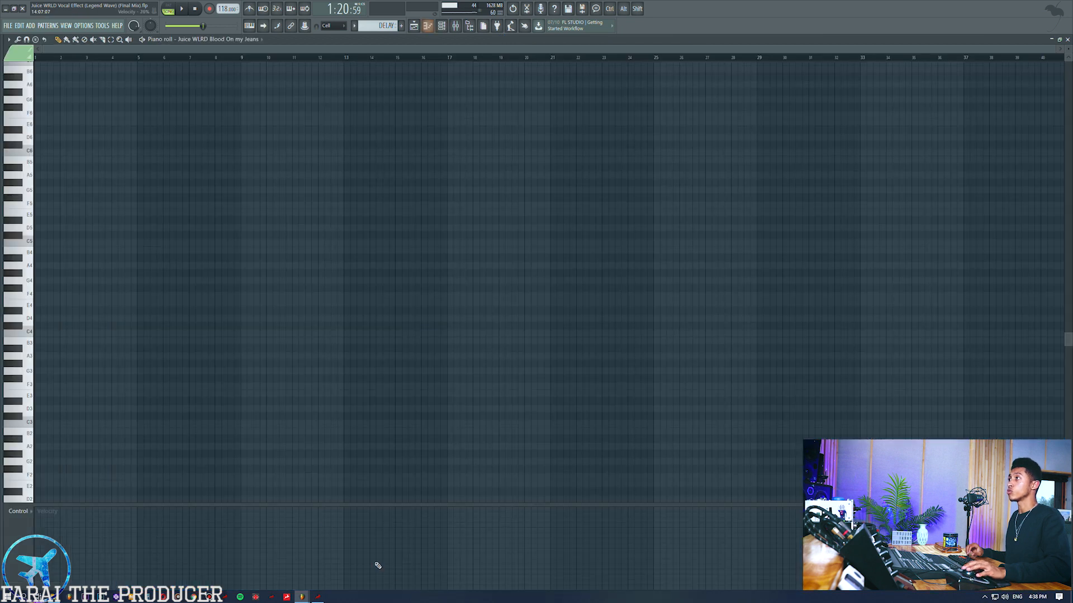
{"action": "left_click", "coordinate": [413, 26]}
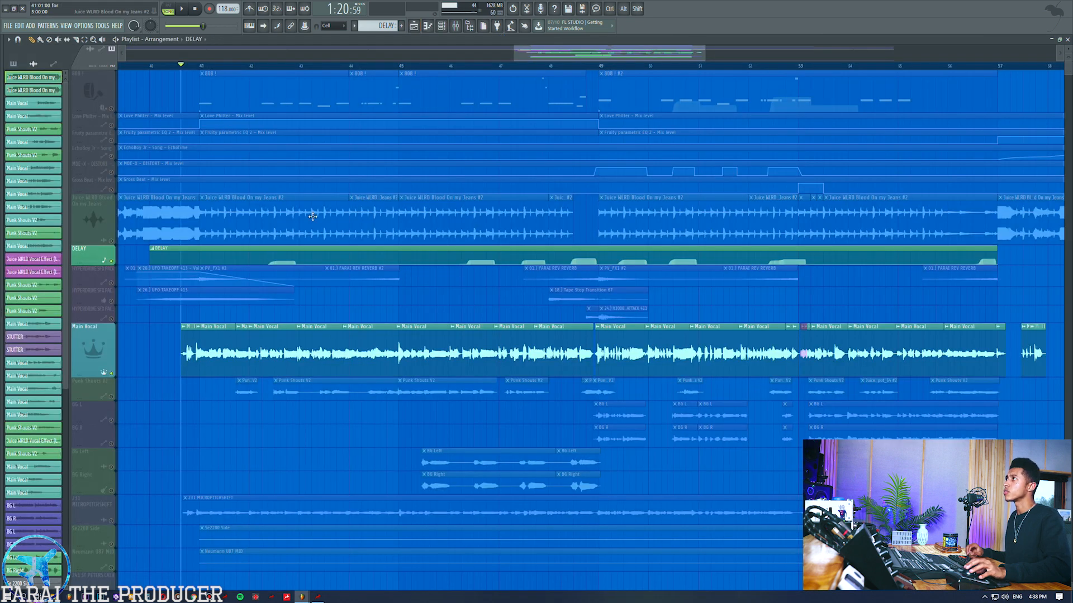
{"action": "left_click", "coordinate": [307, 248]}
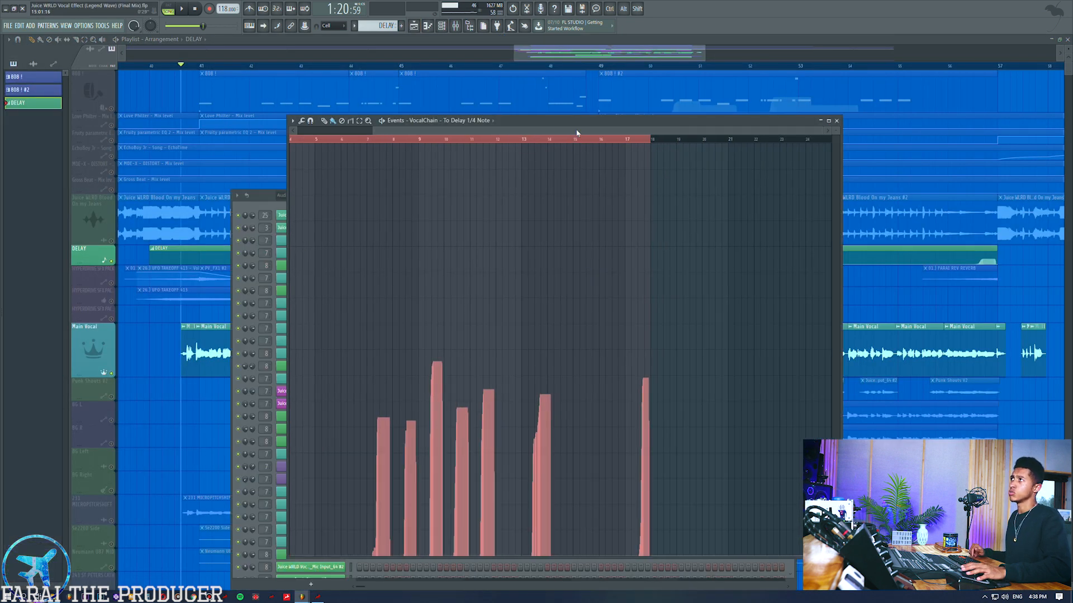
Audition the vocal from just after bar 42 with VocalChain's sends shown in the mixer, and stop playback
{"action": "left_click", "coordinate": [257, 70]}
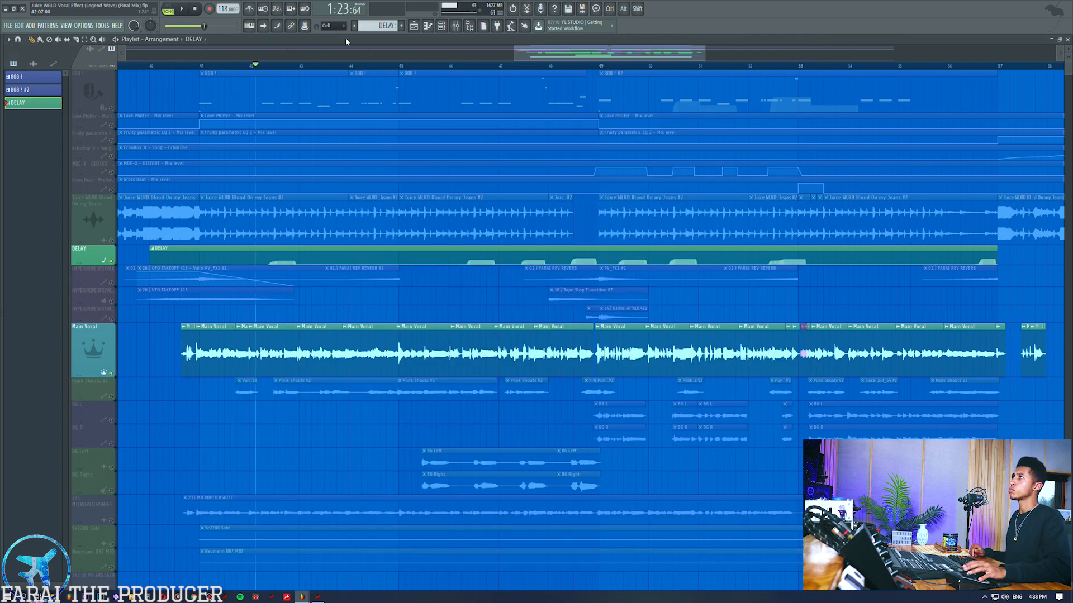
{"action": "left_click", "coordinate": [455, 26]}
{"action": "left_click", "coordinate": [208, 197]}
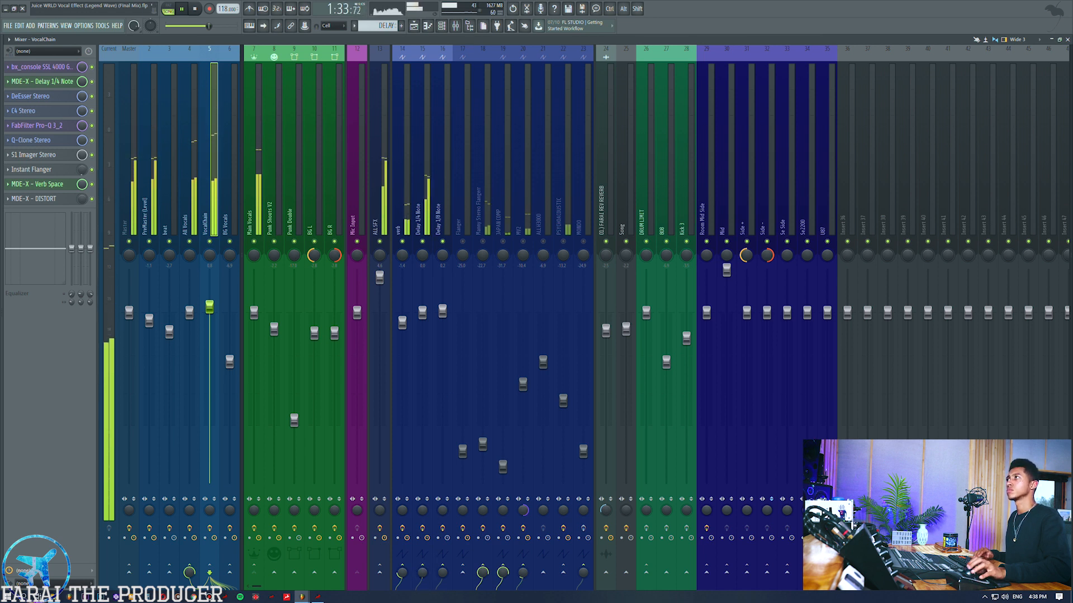
{"action": "key", "text": "space"}
Review VocalChain's MDE-X Delay 1/4 Note settings and the inserts of the Delay 1/4 Note and Delay 1/8 Note tracks
{"action": "left_click", "coordinate": [424, 139]}
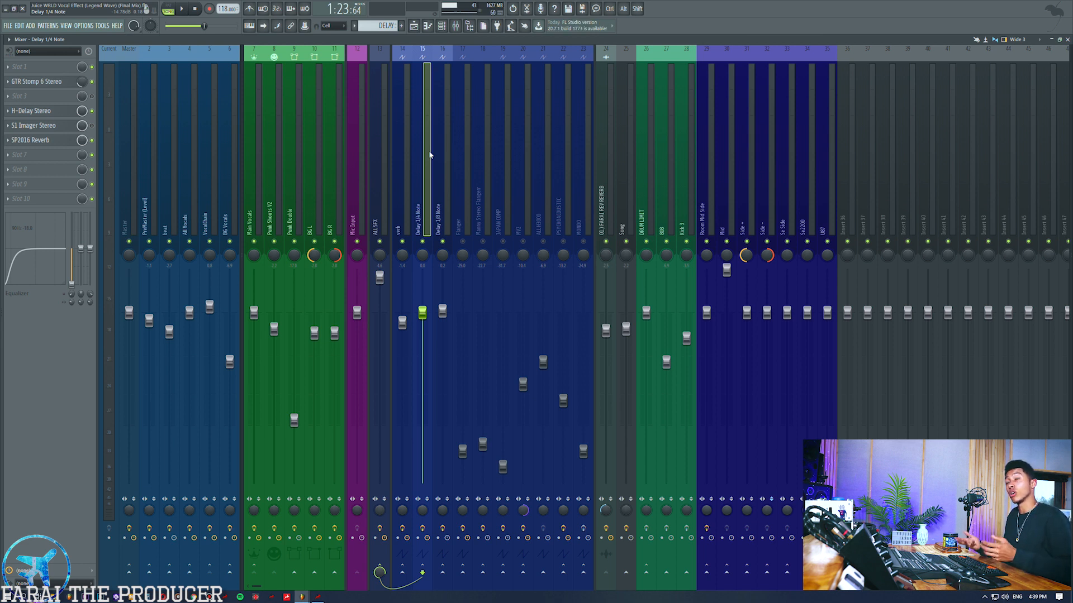
{"action": "left_click", "coordinate": [208, 134]}
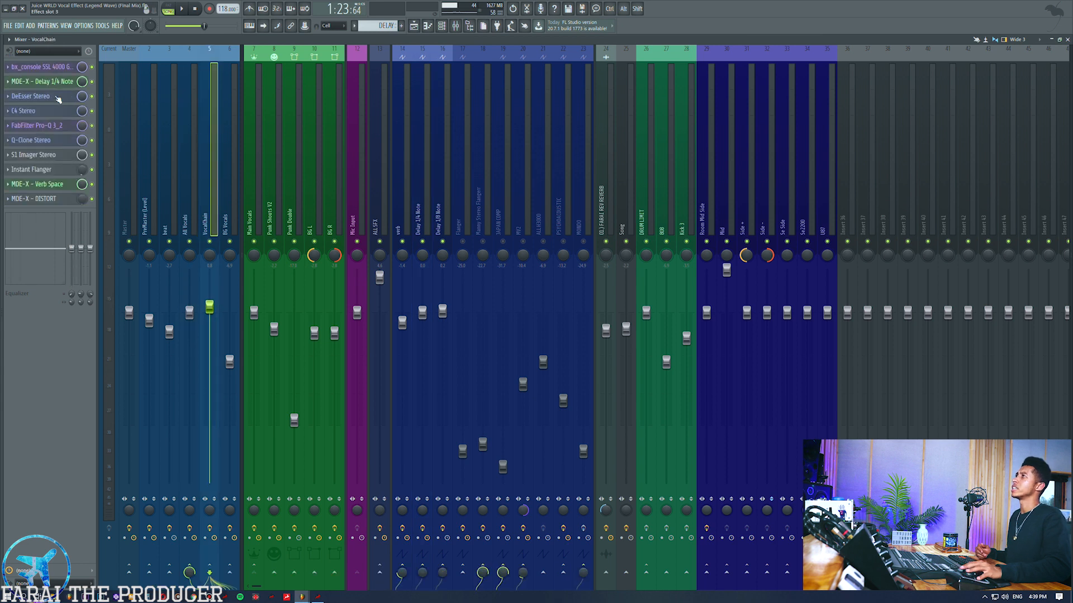
{"action": "left_click", "coordinate": [45, 82]}
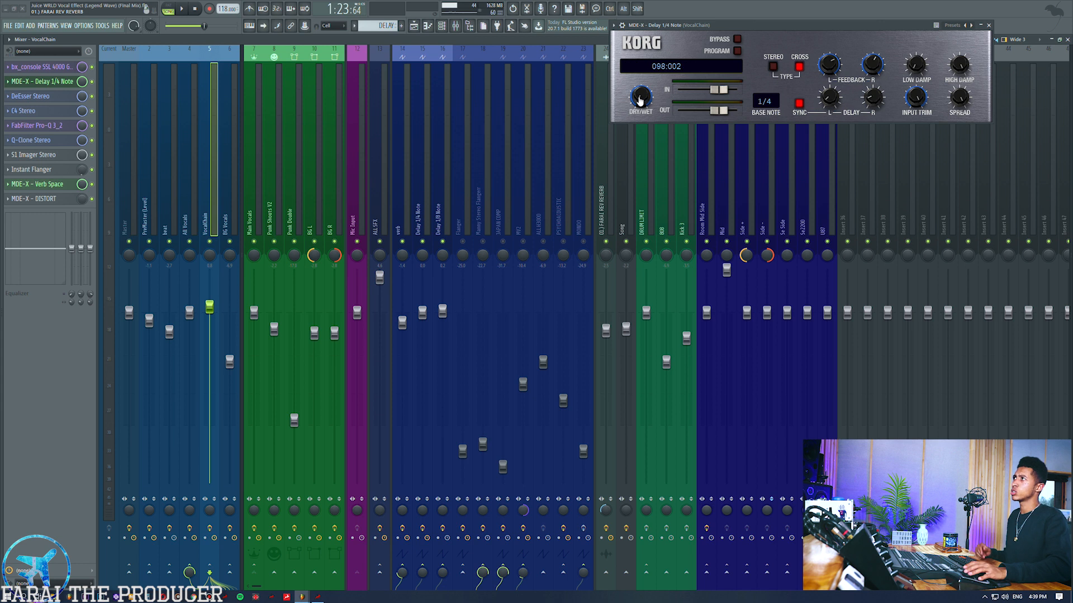
{"action": "left_click", "coordinate": [39, 83]}
{"action": "left_click", "coordinate": [424, 183]}
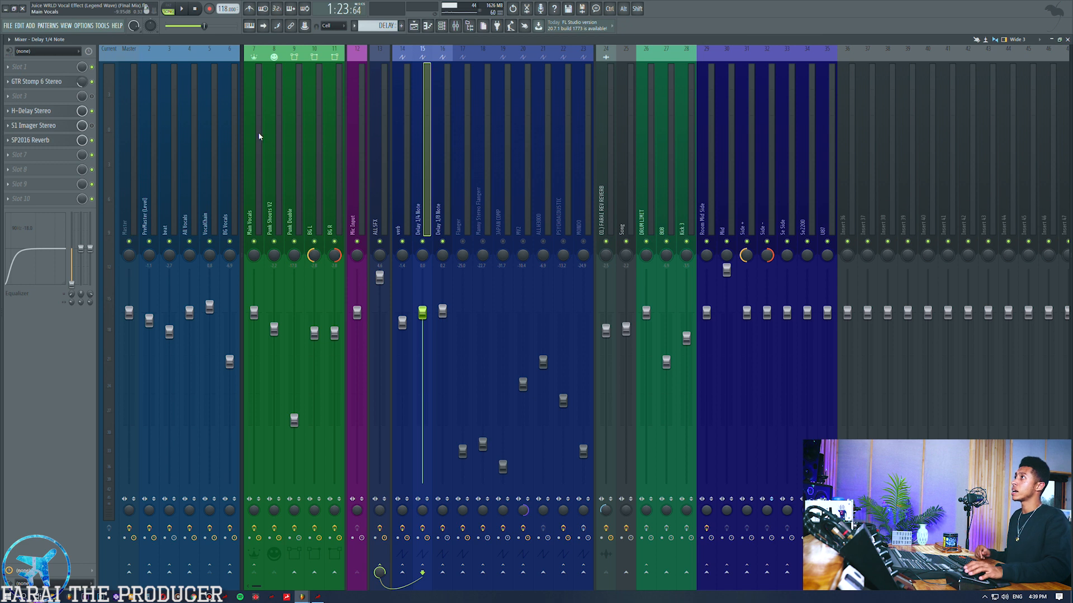
{"action": "left_click", "coordinate": [439, 186]}
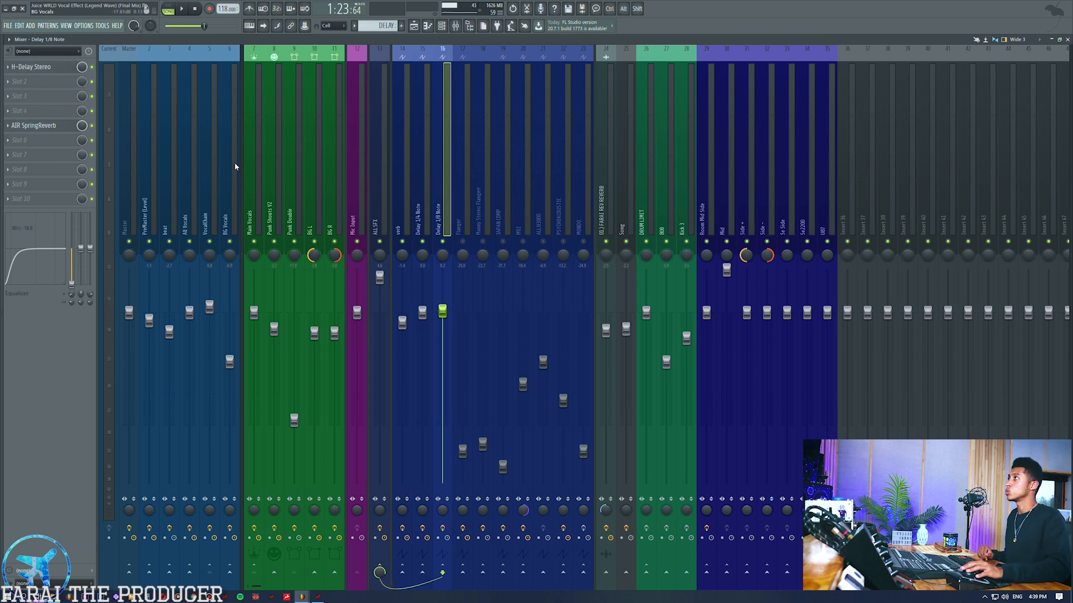
{"action": "left_click", "coordinate": [212, 166]}
Audition the vocal from about bar 43 while watching VocalChain's sends to the delay tracks, and stop playback
{"action": "left_click", "coordinate": [414, 27]}
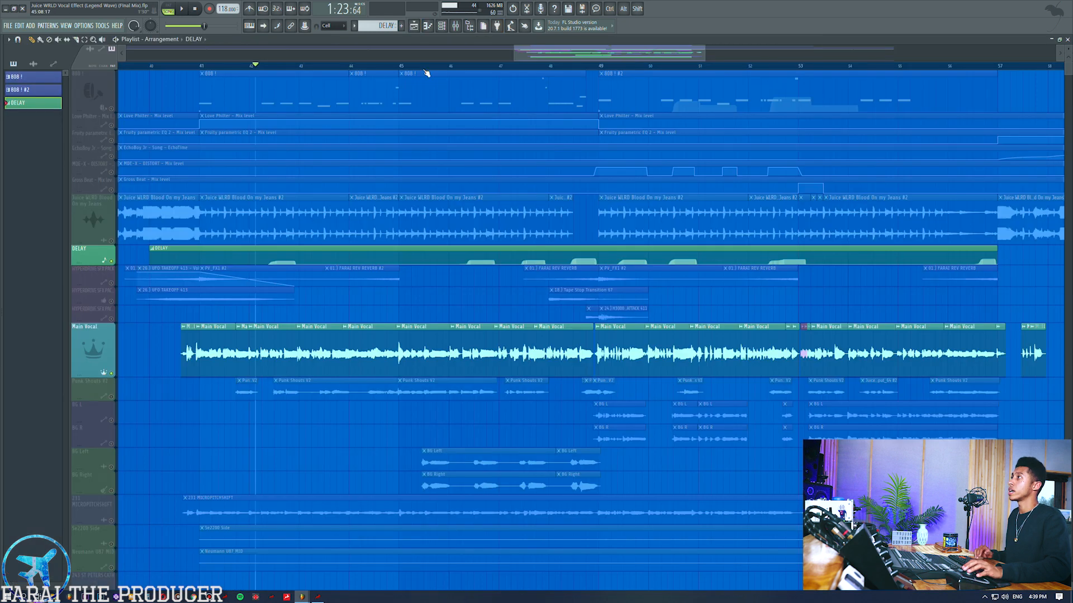
{"action": "key", "text": "F9"}
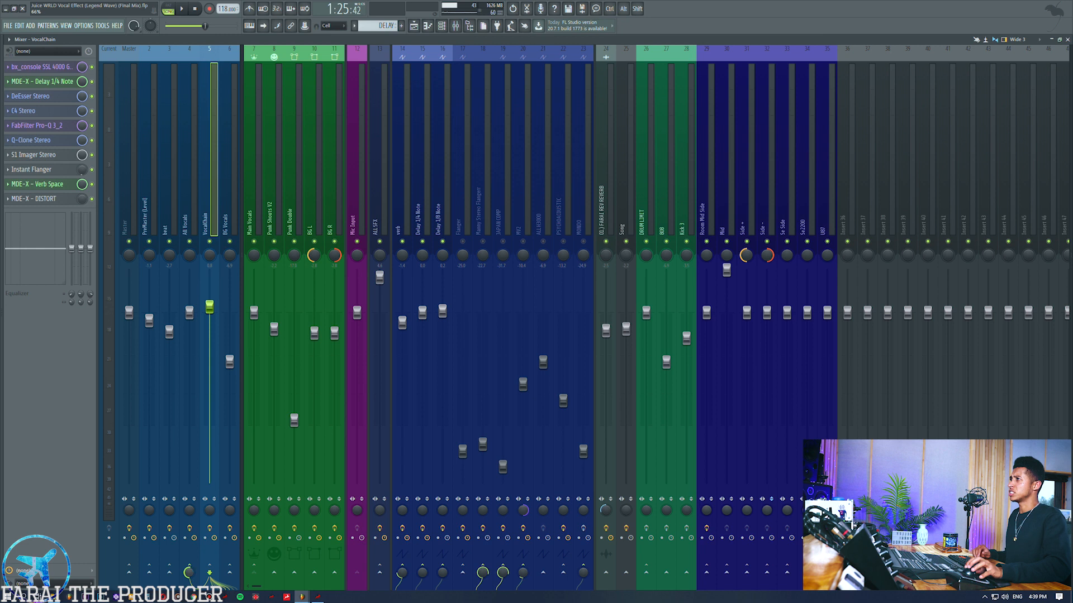
{"action": "key", "text": "space"}
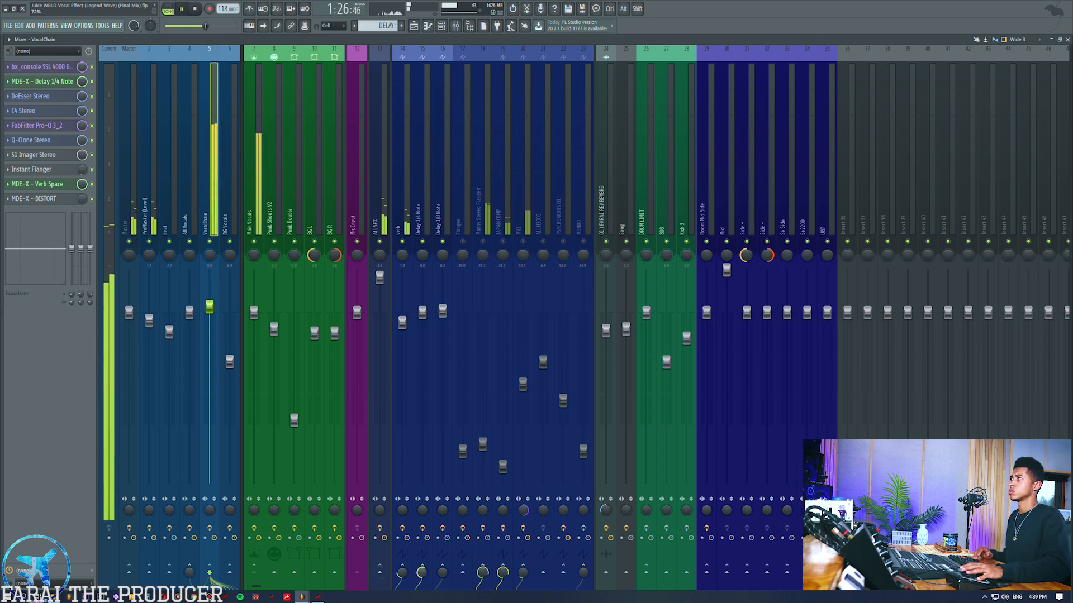
{"action": "key", "text": "space"}
Audition the vocal from bar 49 while watching the delay track levels in the mixer, and stop playback
{"action": "key", "text": "F5"}
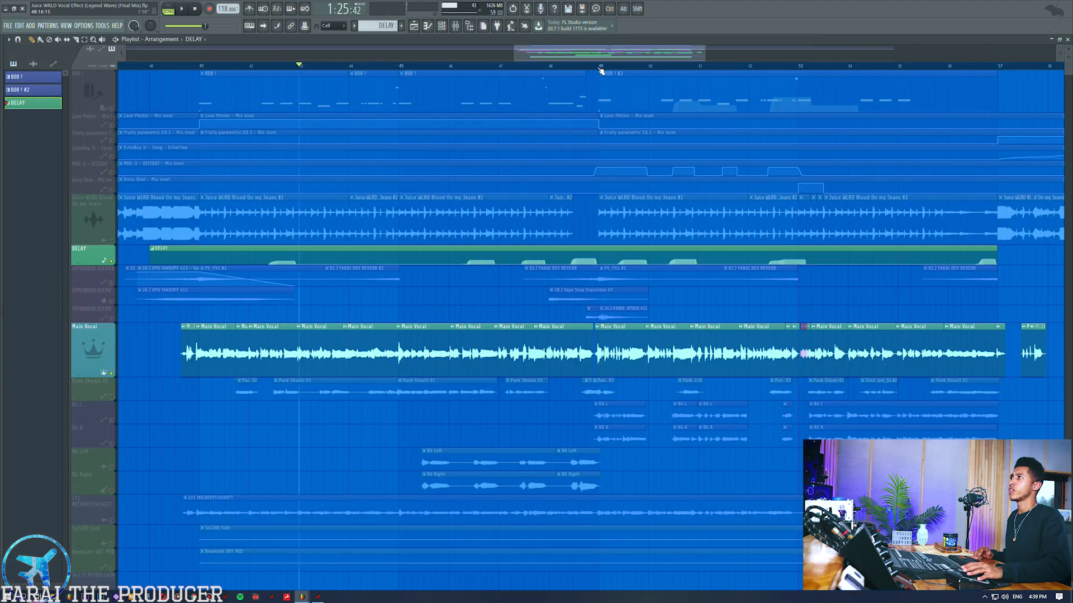
{"action": "left_click", "coordinate": [600, 67]}
{"action": "key", "text": "space"}
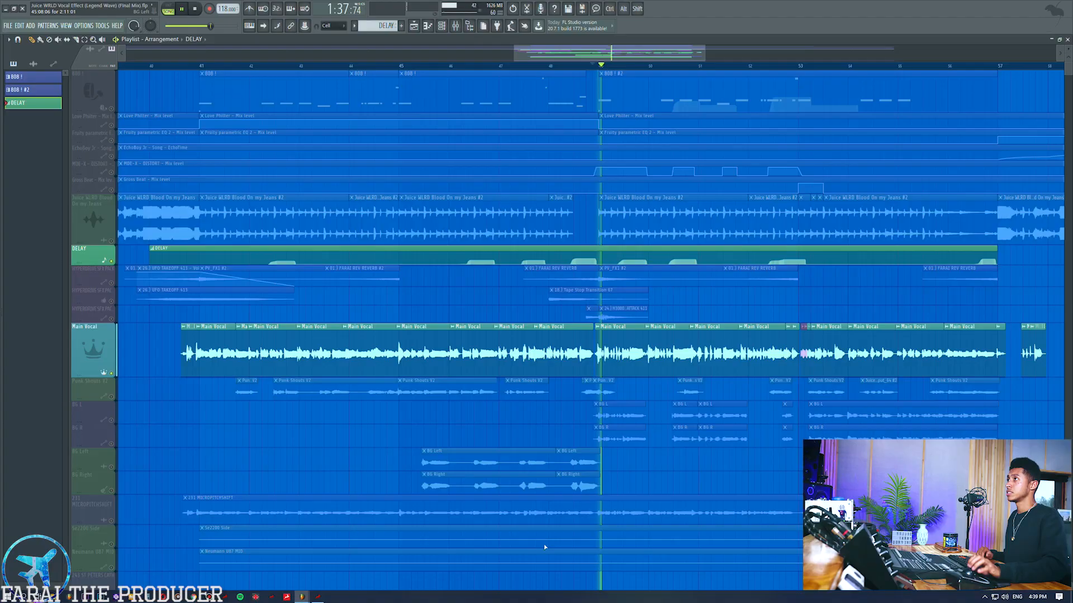
{"action": "key", "text": "F9"}
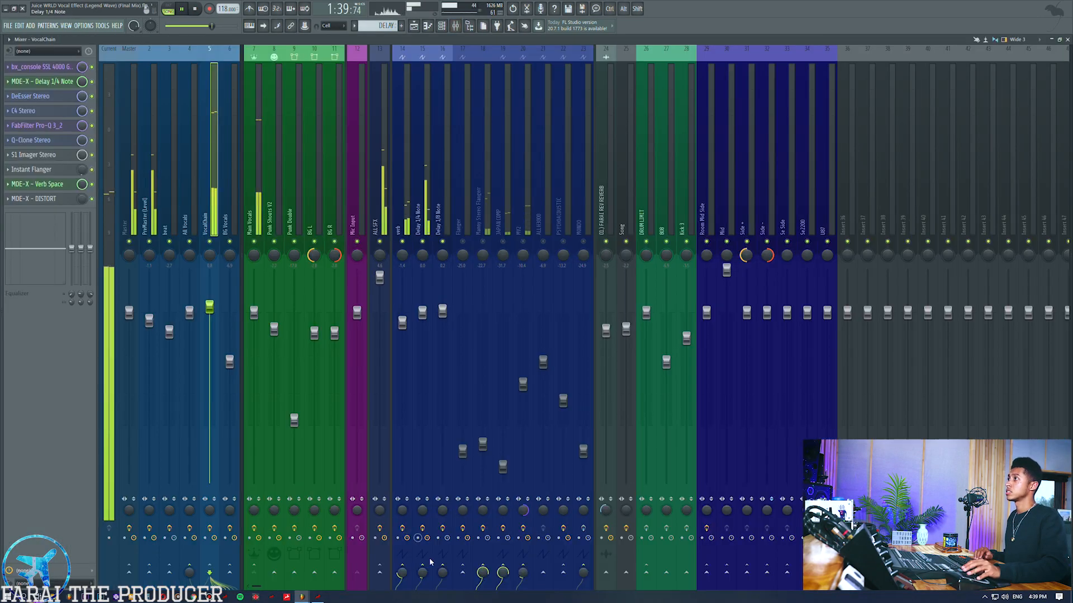
{"action": "key", "text": "space"}
Check the Delay 1/8 Note track, and audition the vocal from bar 45 with VocalChain's sends shown in the mixer
{"action": "left_click", "coordinate": [432, 173]}
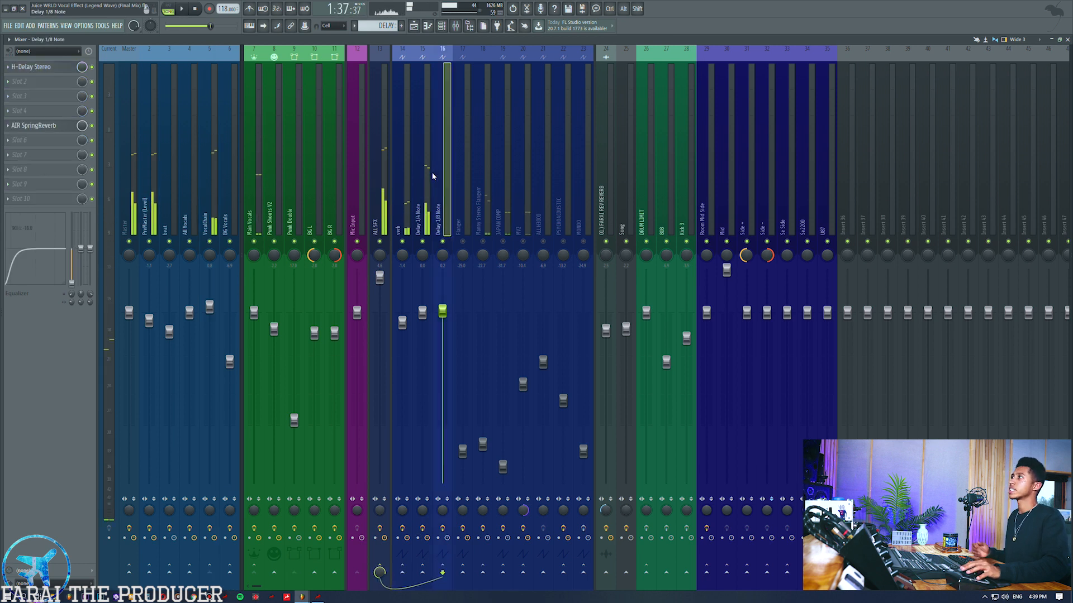
{"action": "left_click", "coordinate": [427, 26]}
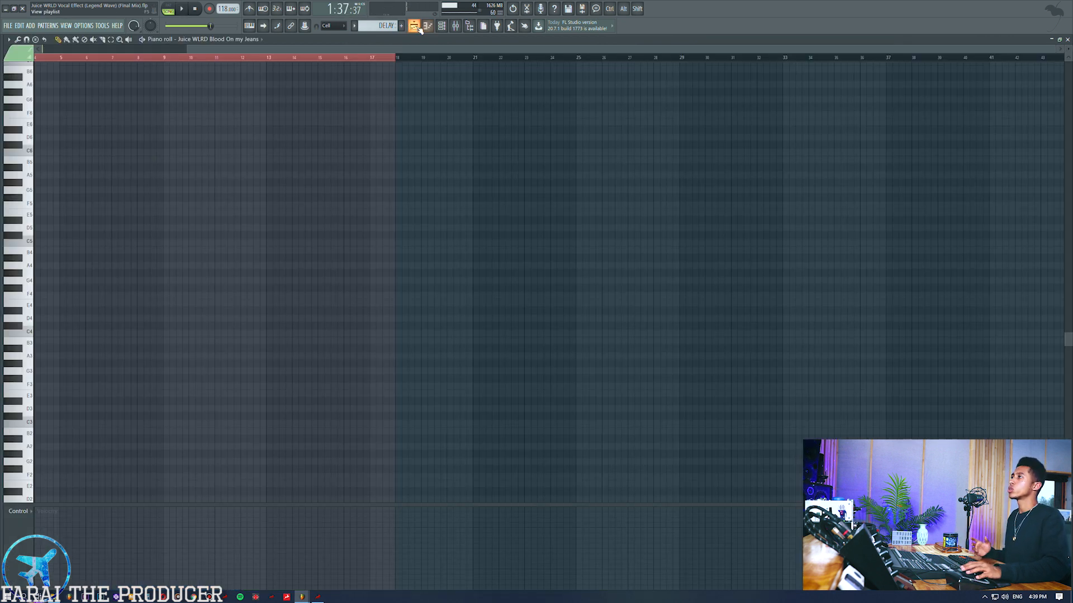
{"action": "left_click", "coordinate": [417, 27]}
{"action": "left_click", "coordinate": [408, 67]}
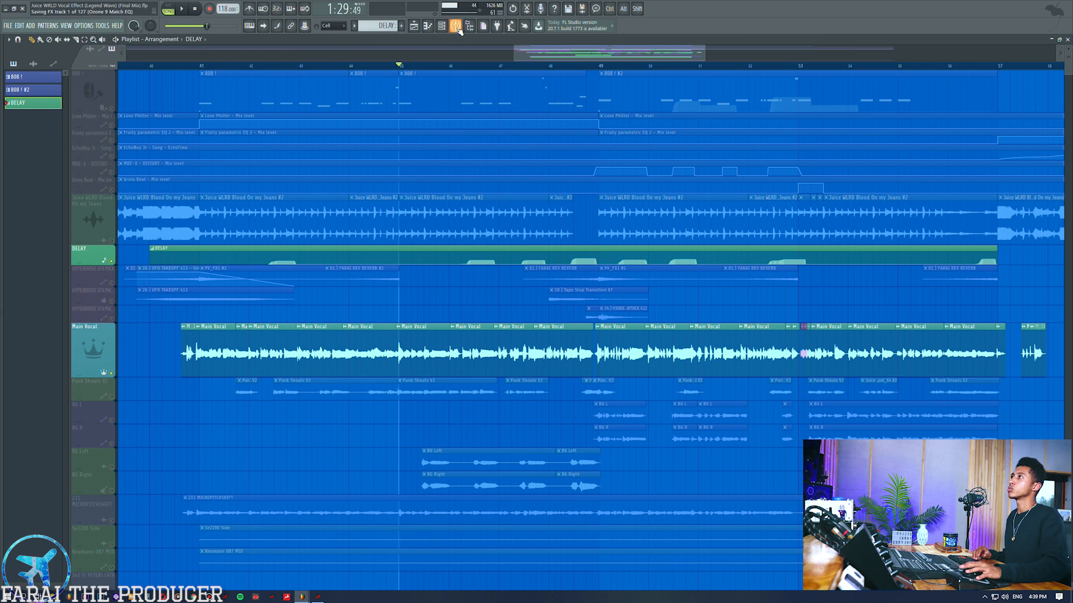
{"action": "left_click", "coordinate": [455, 26]}
{"action": "left_click", "coordinate": [217, 180]}
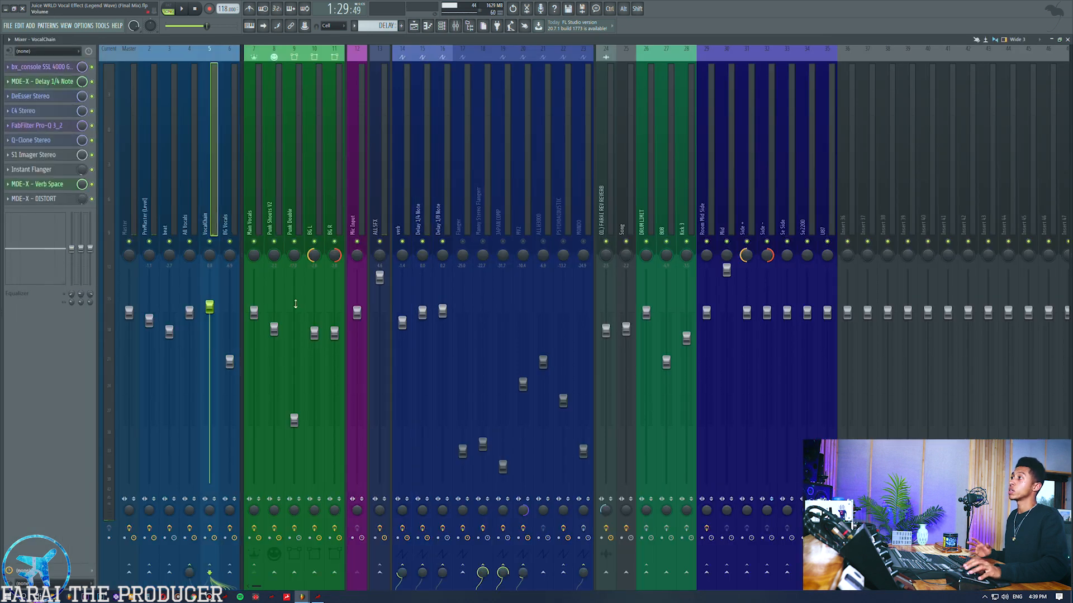
{"action": "key", "text": "space"}
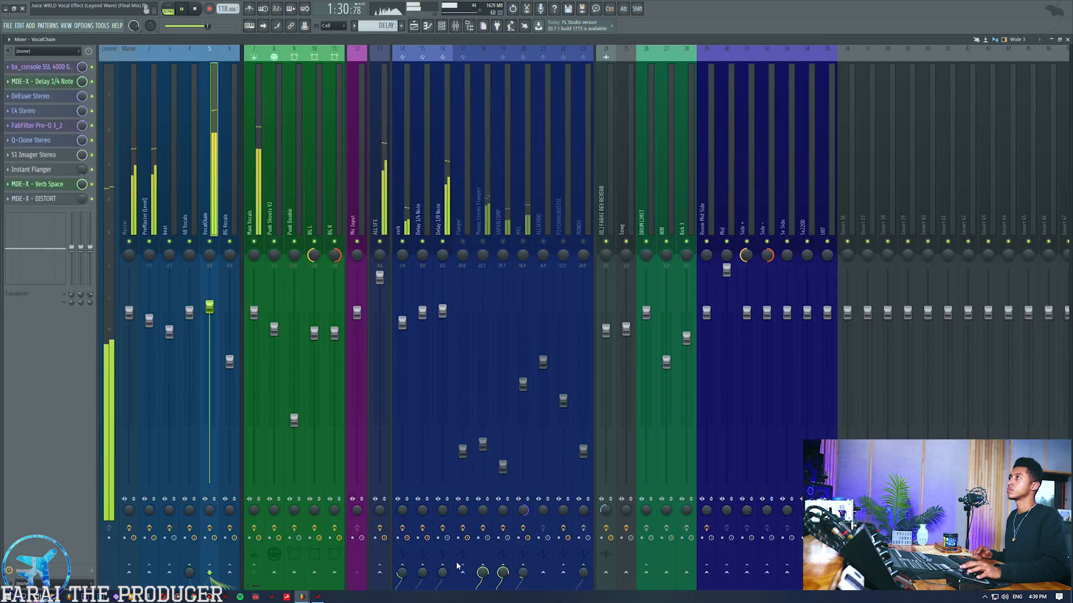
{"action": "key", "text": "space"}
Compare the H-Delay settings of the Delay 1/4 Note and Delay 1/8 Note tracks one above the other, and close both plugins
{"action": "left_click", "coordinate": [452, 108]}
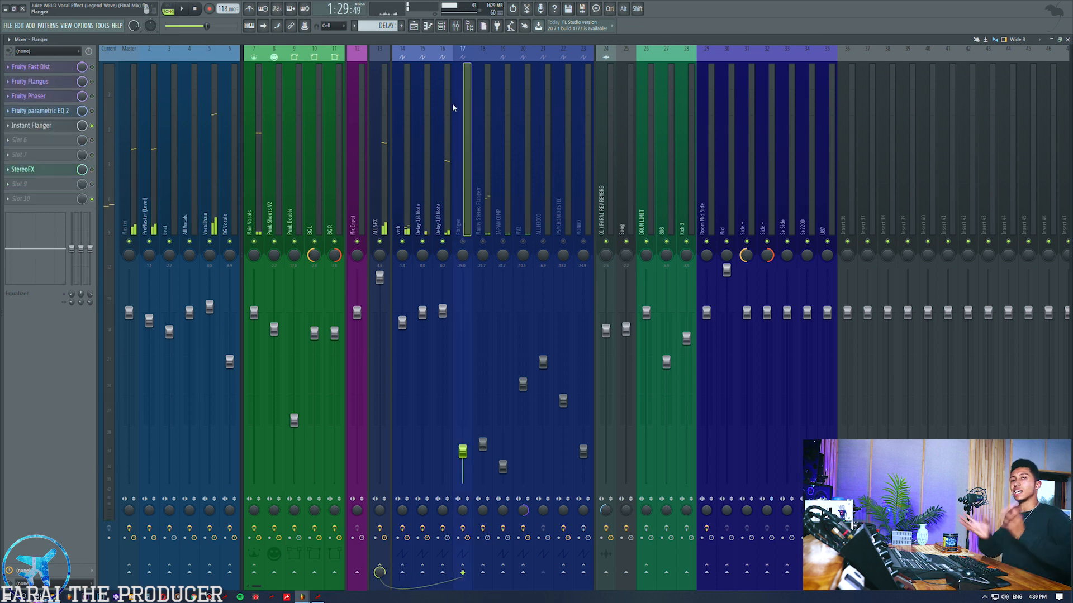
{"action": "left_click", "coordinate": [423, 179]}
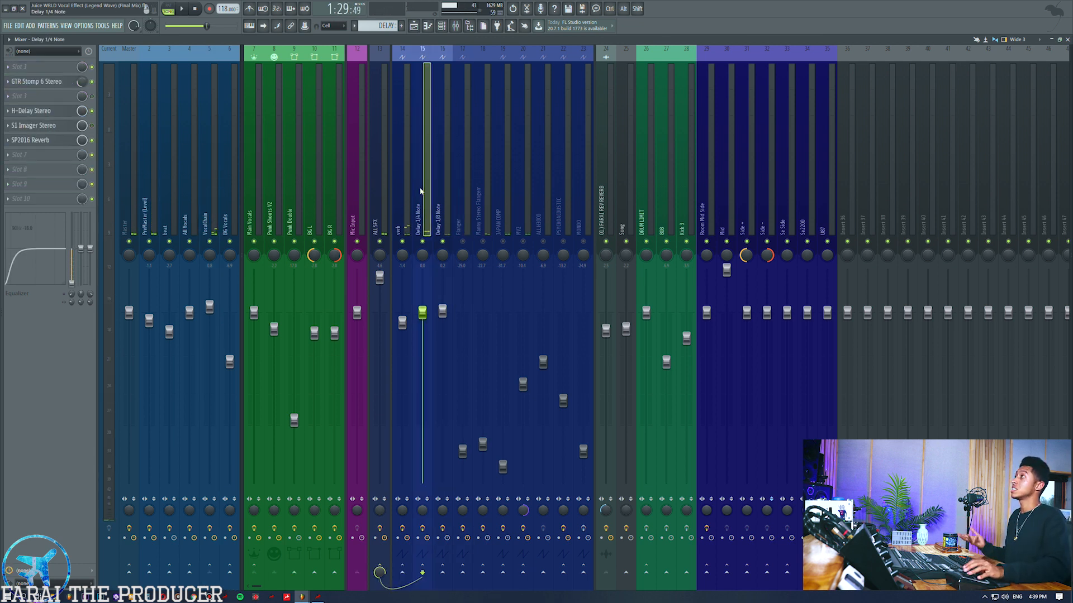
{"action": "left_click", "coordinate": [31, 111]}
{"action": "left_click", "coordinate": [447, 166]}
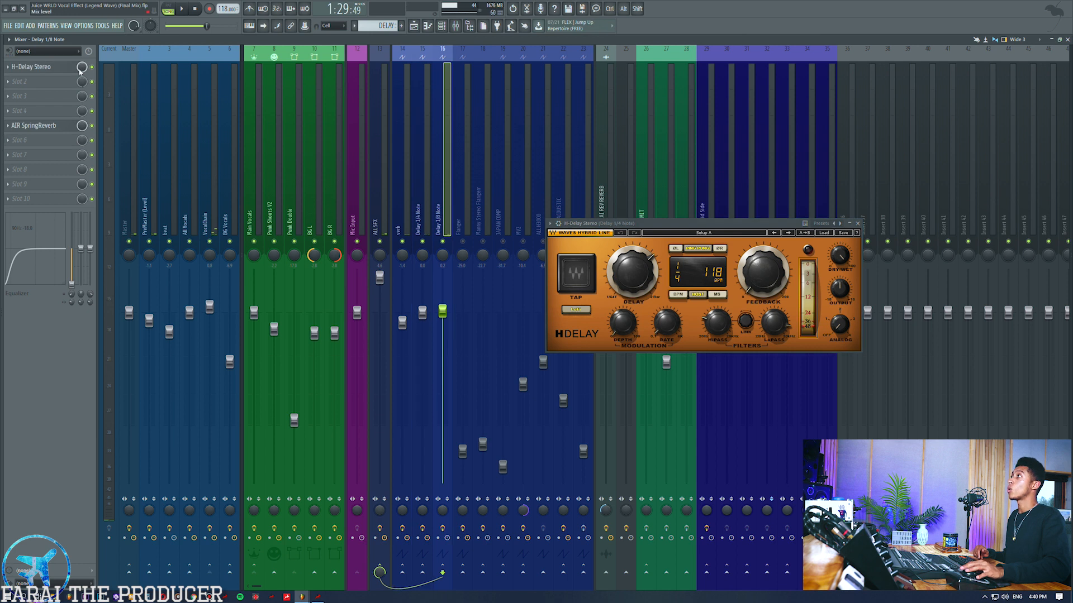
{"action": "left_click", "coordinate": [33, 67]}
{"action": "left_click_drag", "start_coordinate": [191, 69], "coordinate": [705, 88]}
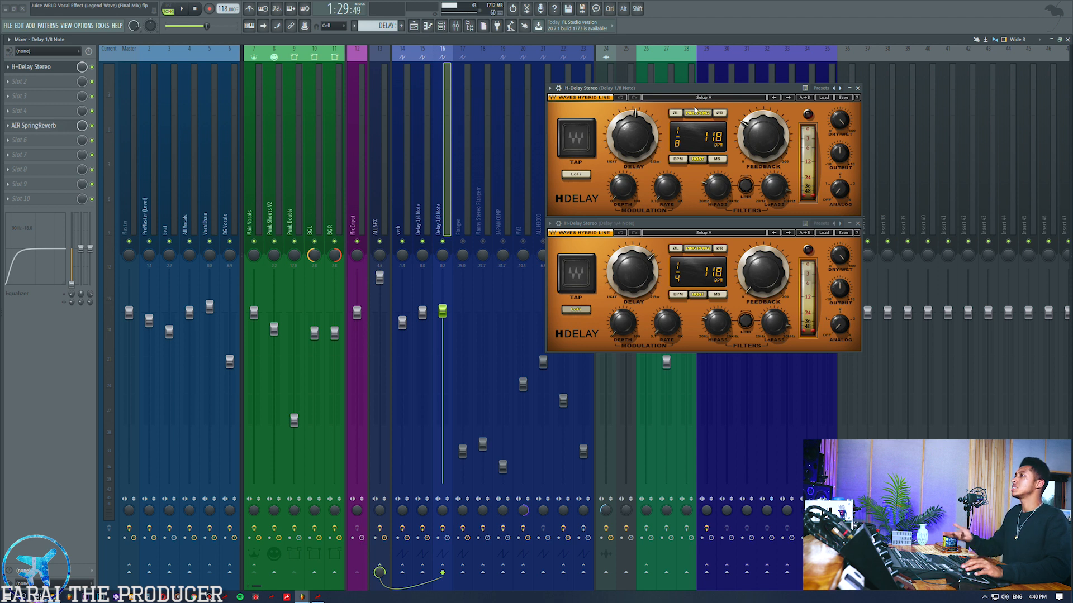
{"action": "left_click", "coordinate": [859, 225]}
{"action": "left_click", "coordinate": [857, 87]}
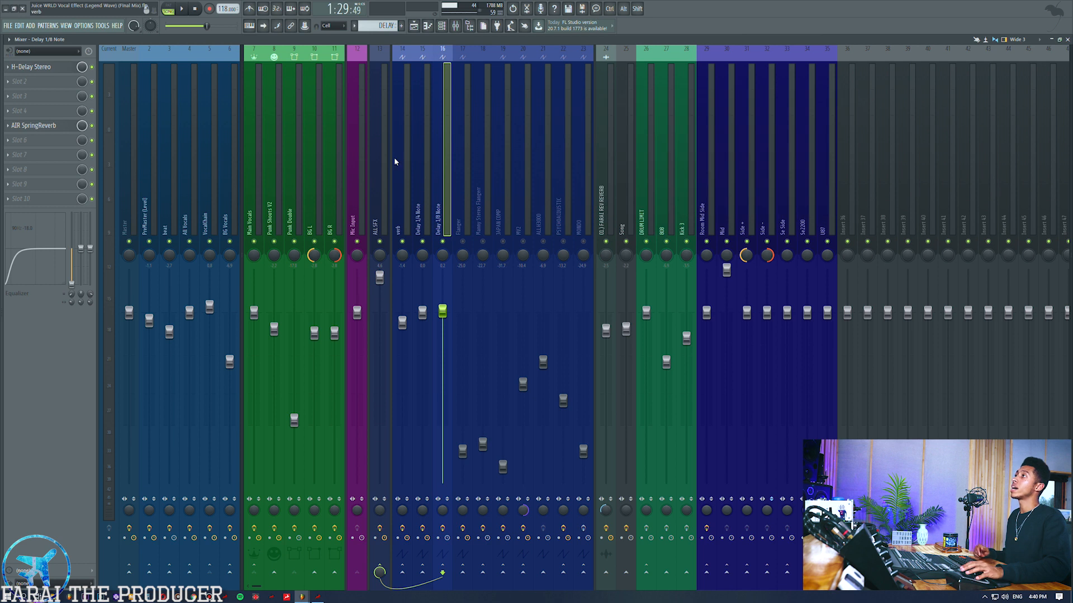
View the AIR SpringReverb settings on the Delay 1/8 Note track and close the plugin
{"action": "left_click", "coordinate": [424, 165]}
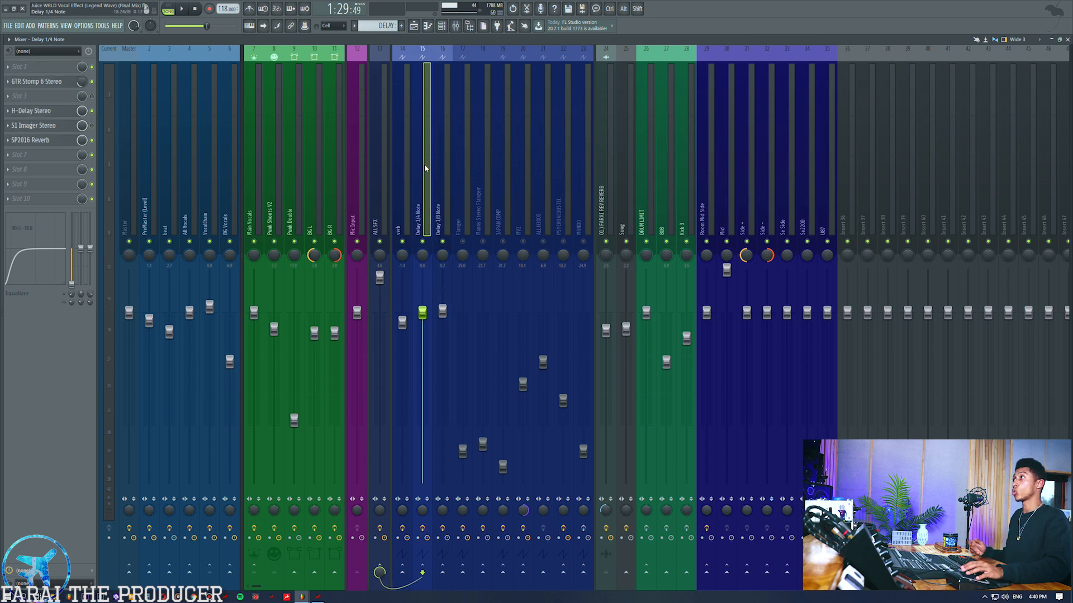
{"action": "left_click", "coordinate": [438, 174]}
{"action": "left_click", "coordinate": [33, 125]}
{"action": "left_click", "coordinate": [34, 125]}
Show the Delay 1/4 Note track's GTR Stomp 6 settings beside the channel faders, and look briefly at its H-Delay and SP2016 Reverb
{"action": "left_click", "coordinate": [424, 193]}
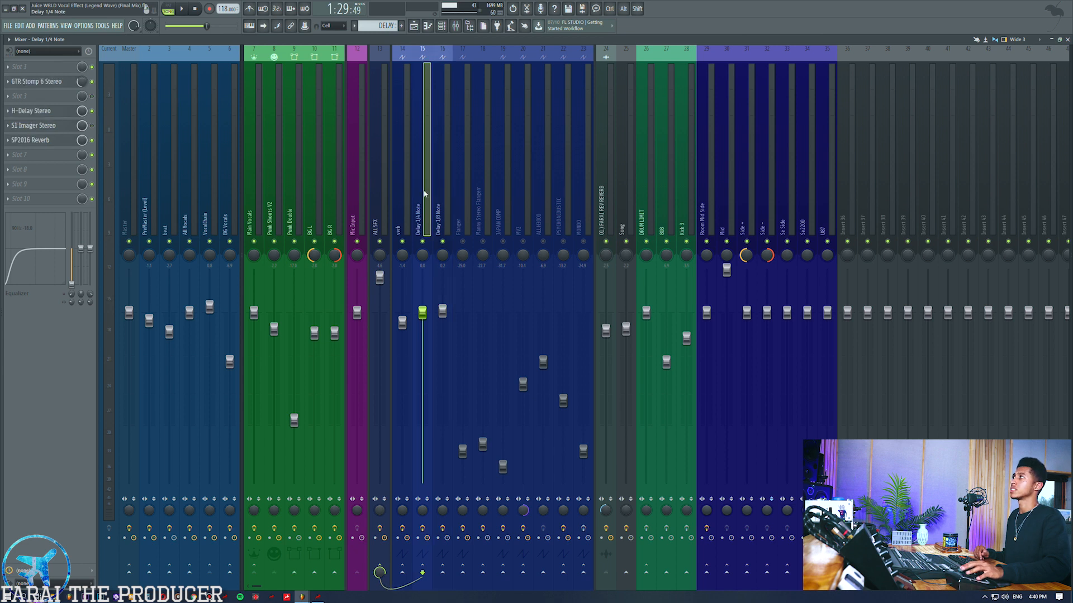
{"action": "left_click", "coordinate": [53, 81]}
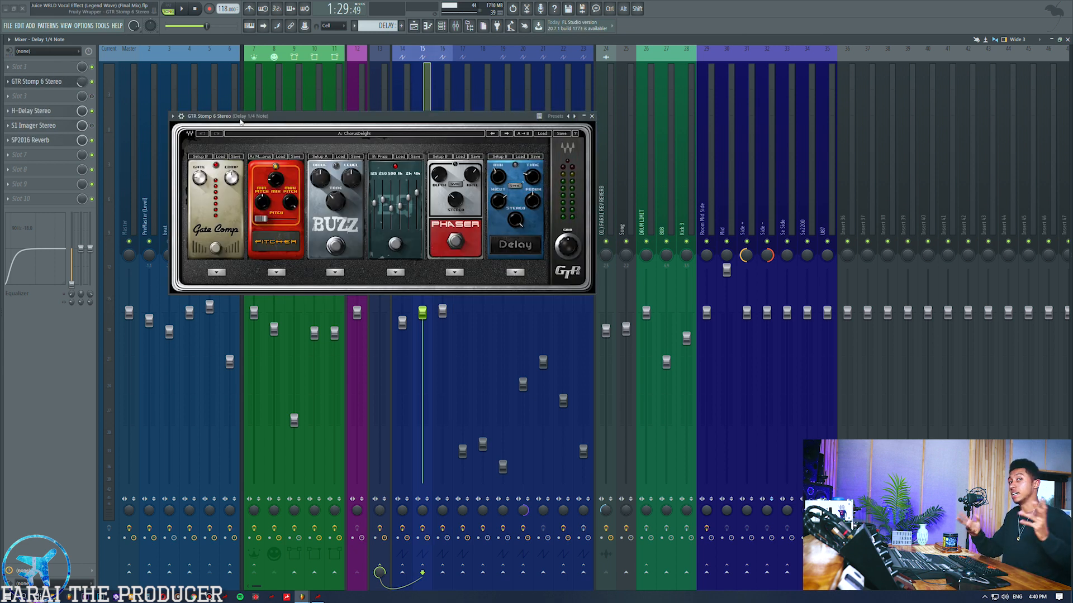
{"action": "left_click_drag", "start_coordinate": [241, 122], "coordinate": [662, 205]}
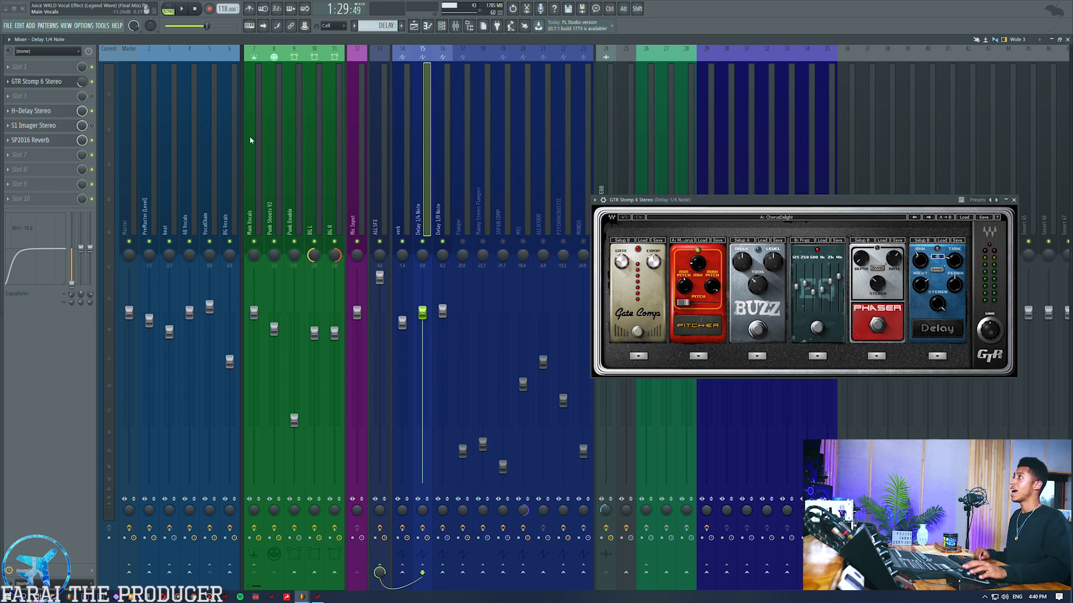
{"action": "left_click", "coordinate": [56, 114]}
{"action": "left_click", "coordinate": [55, 112]}
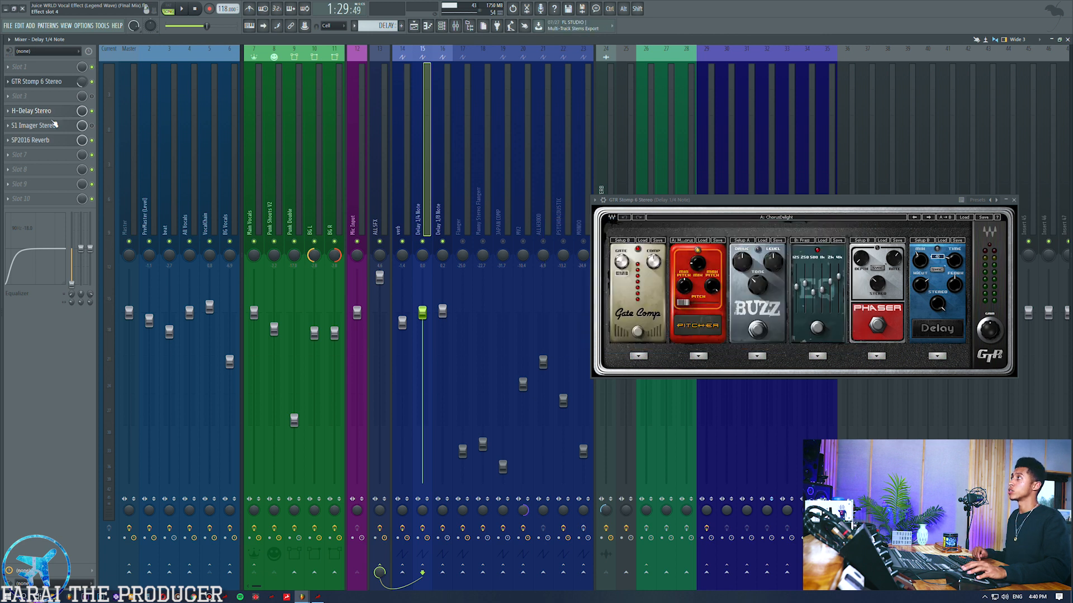
{"action": "left_click", "coordinate": [54, 140]}
{"action": "left_click", "coordinate": [51, 141]}
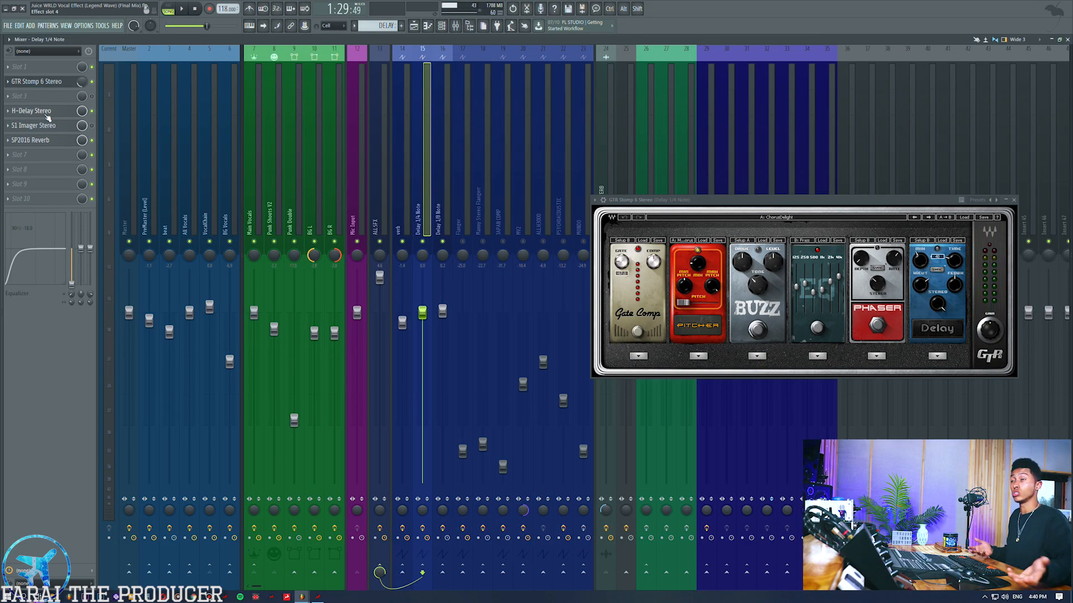
Check the DELAY automation in the playlist, and audition the vocal from bar 45 with VocalChain's delay sends shown in the mixer
{"action": "left_click", "coordinate": [218, 157]}
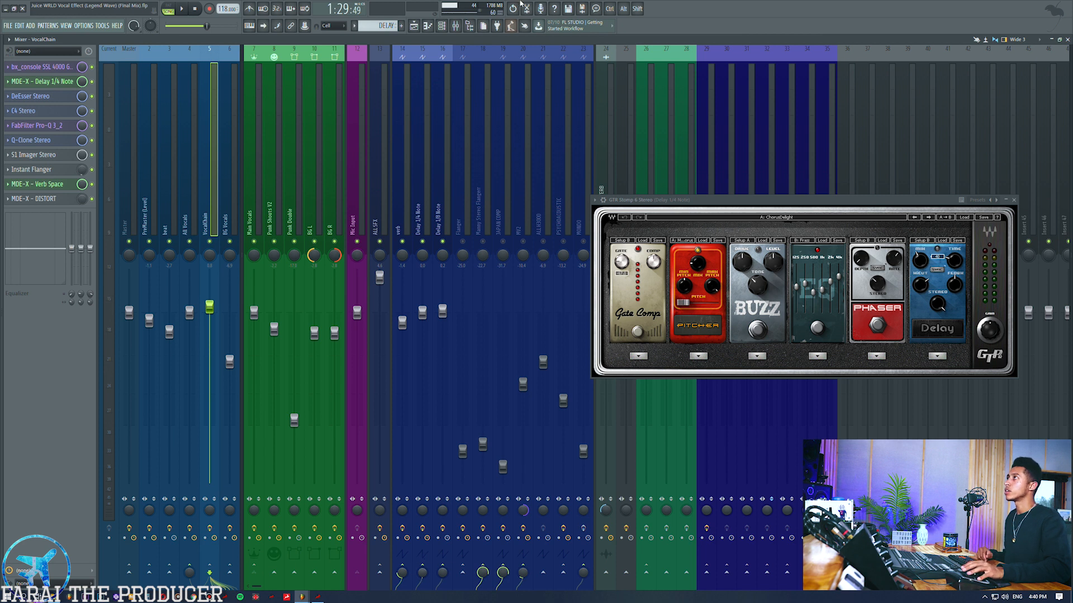
{"action": "left_click", "coordinate": [414, 26]}
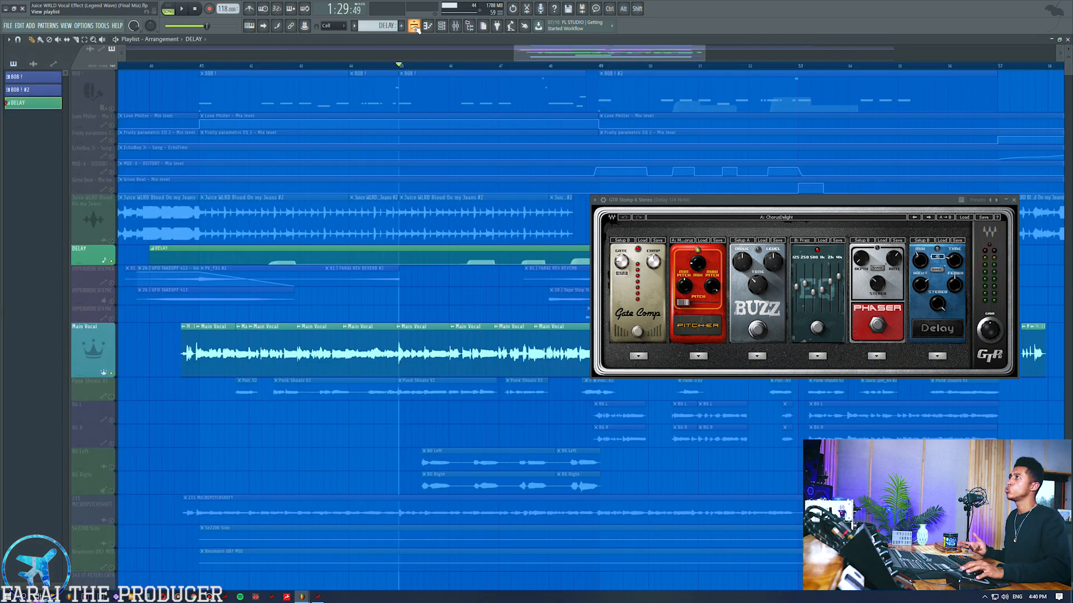
{"action": "left_click", "coordinate": [456, 26]}
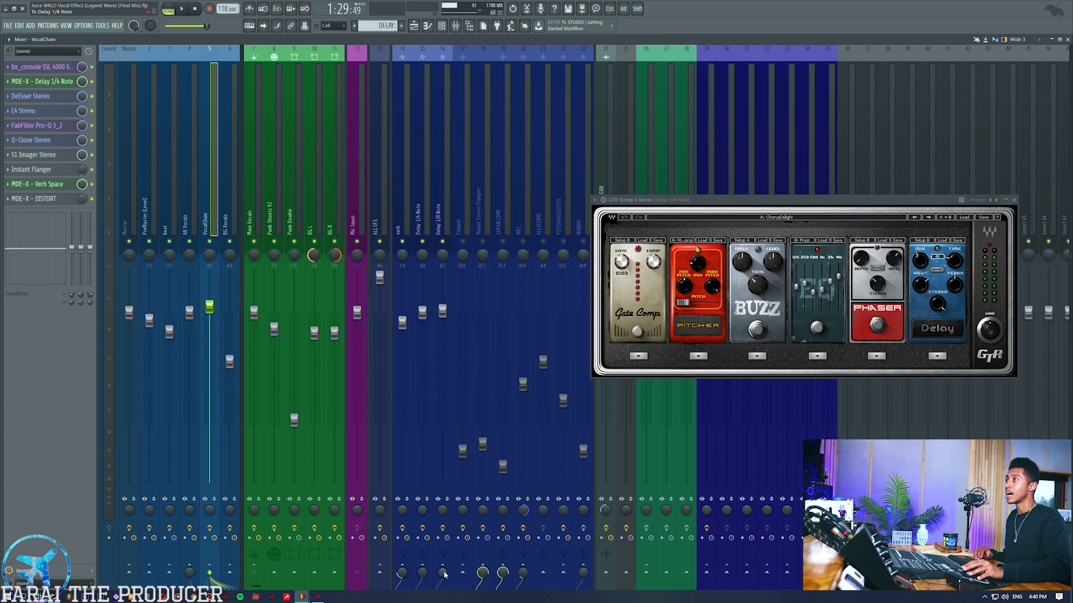
{"action": "key", "text": "space"}
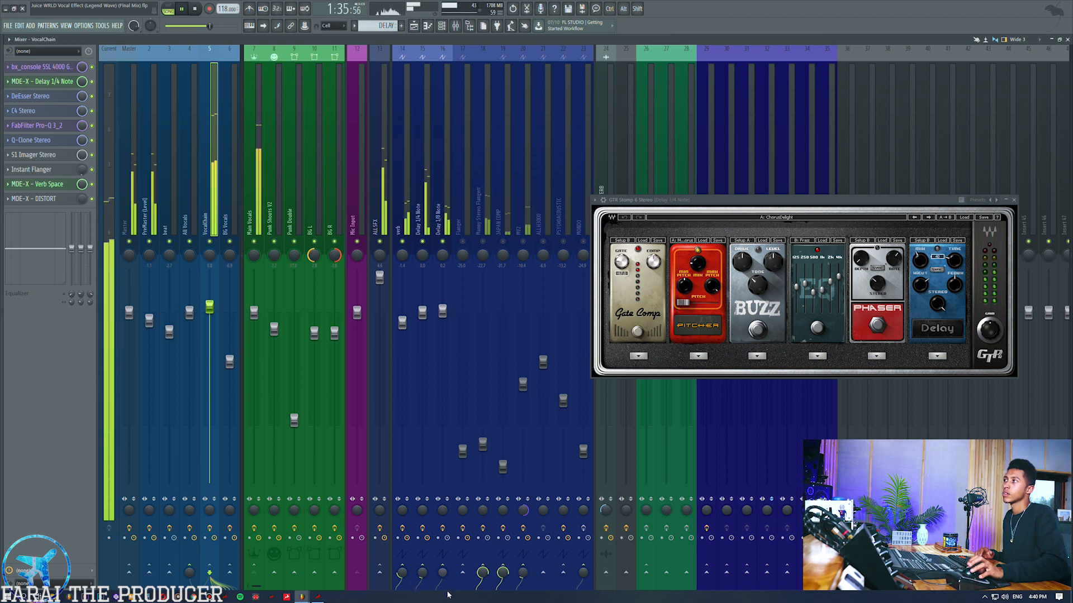
{"action": "key", "text": "space"}
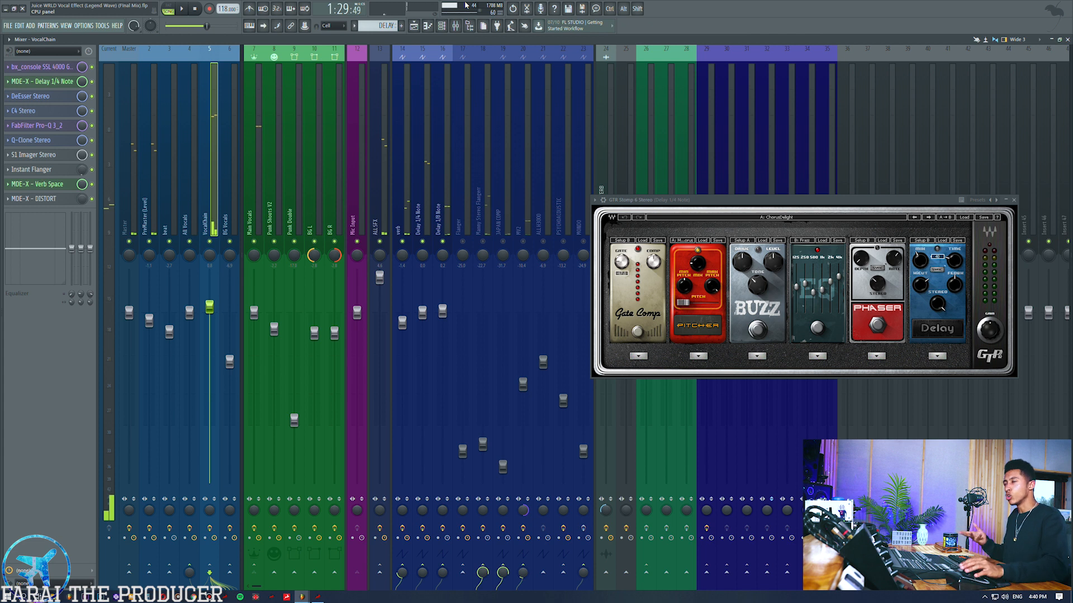
View the MDE-X Delay 1/4 Note settings on VocalChain, and close both that plugin and the GTR Stomp 6 window
{"action": "left_click", "coordinate": [49, 82]}
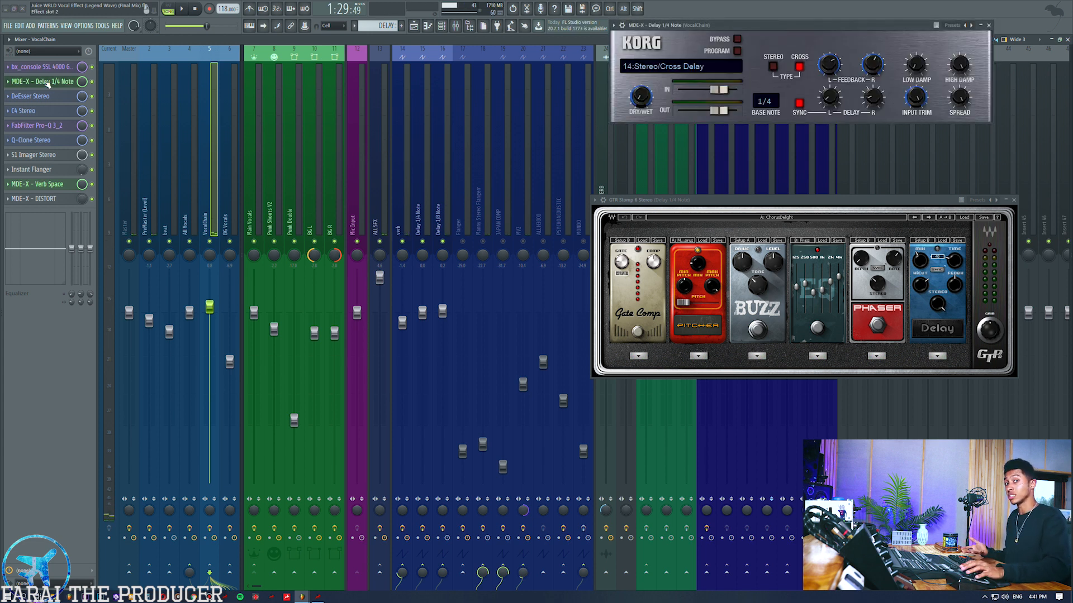
{"action": "left_click", "coordinate": [49, 82]}
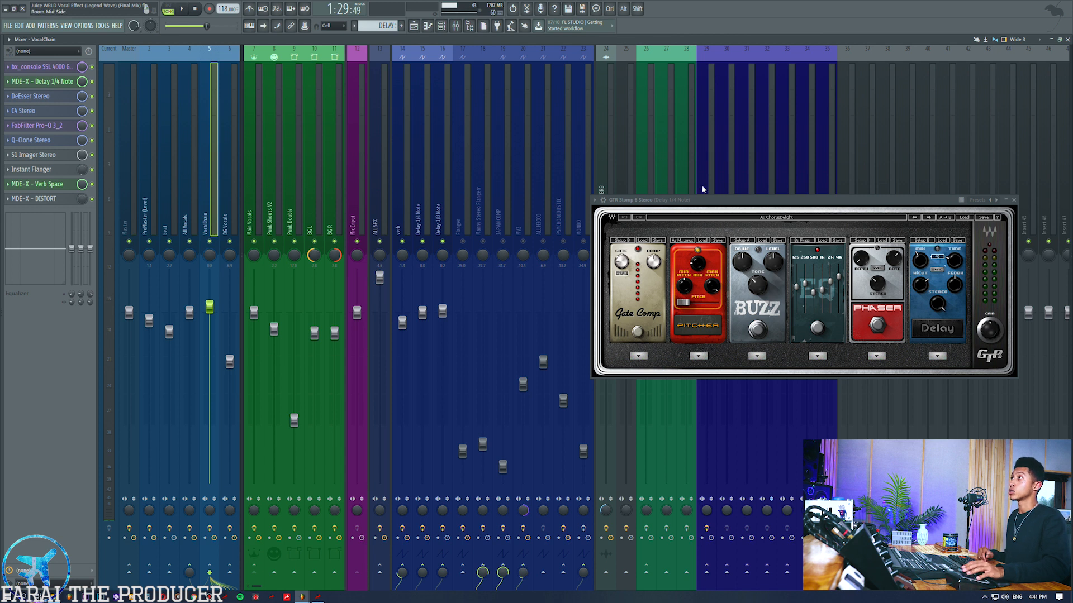
{"action": "left_click_drag", "start_coordinate": [702, 199], "coordinate": [533, 175]}
{"action": "left_click", "coordinate": [843, 175]}
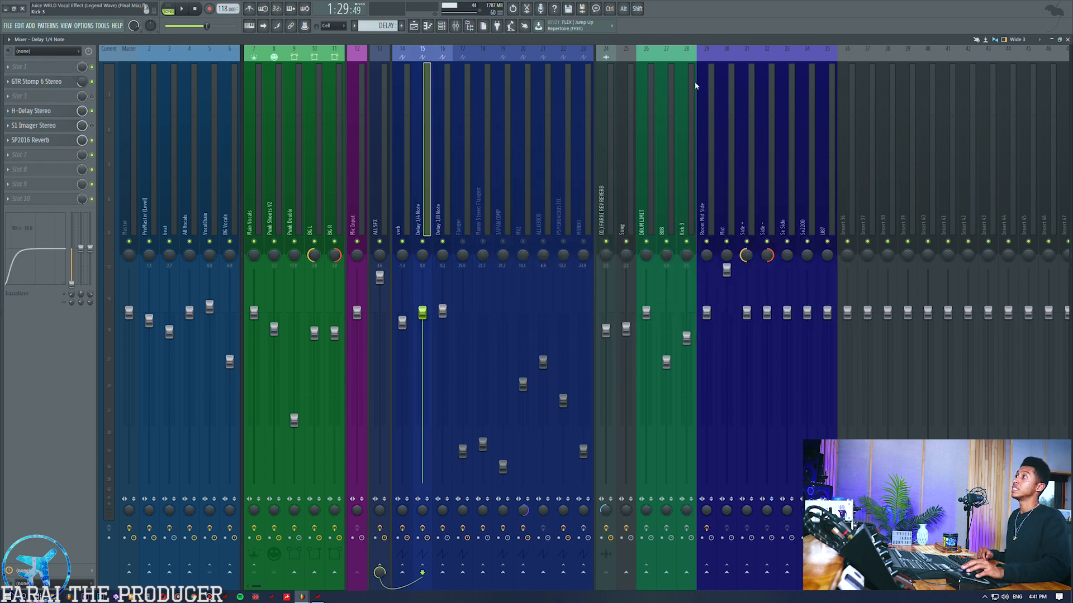
Enable the Flanger mixer track and show its Instant Flanger settings in the clear area above the faders
{"action": "left_click", "coordinate": [462, 242]}
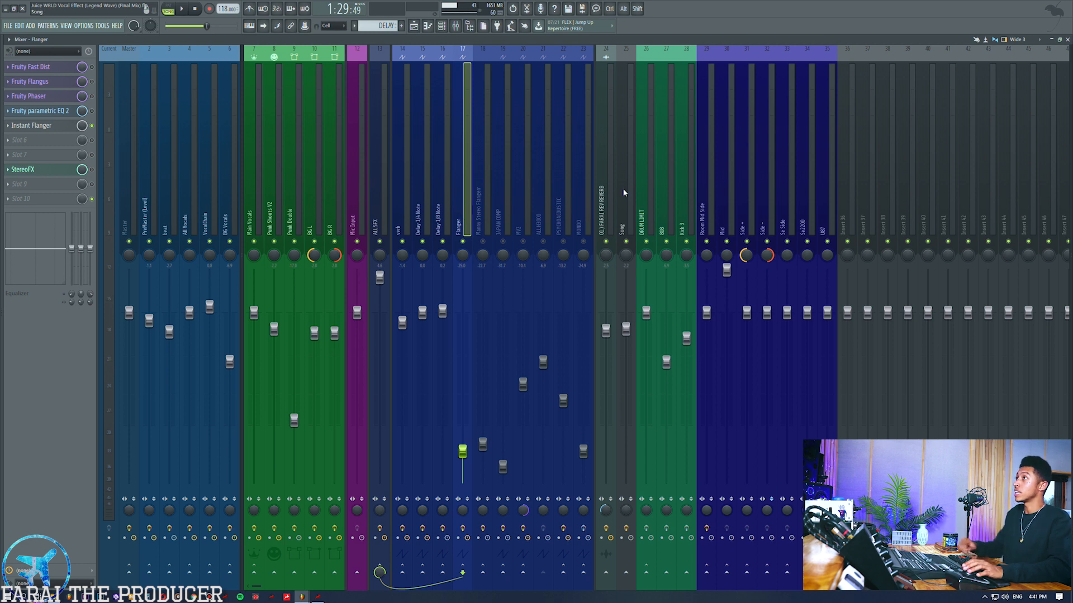
{"action": "left_click", "coordinate": [56, 128]}
{"action": "left_click_drag", "start_coordinate": [626, 85], "coordinate": [557, 147]}
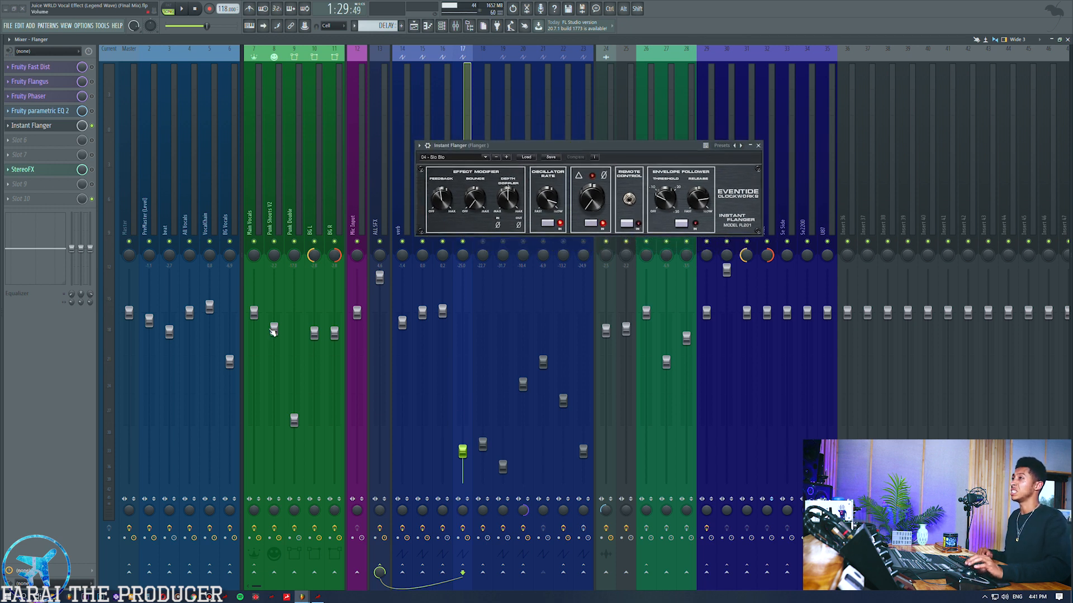
Look briefly at Fruity Flangus and Fruity Phaser on the Flanger track, and move Instant Flanger to slot 10
{"action": "left_click", "coordinate": [33, 81]}
{"action": "left_click", "coordinate": [33, 81]}
{"action": "left_click", "coordinate": [42, 96]}
{"action": "left_click", "coordinate": [42, 96]}
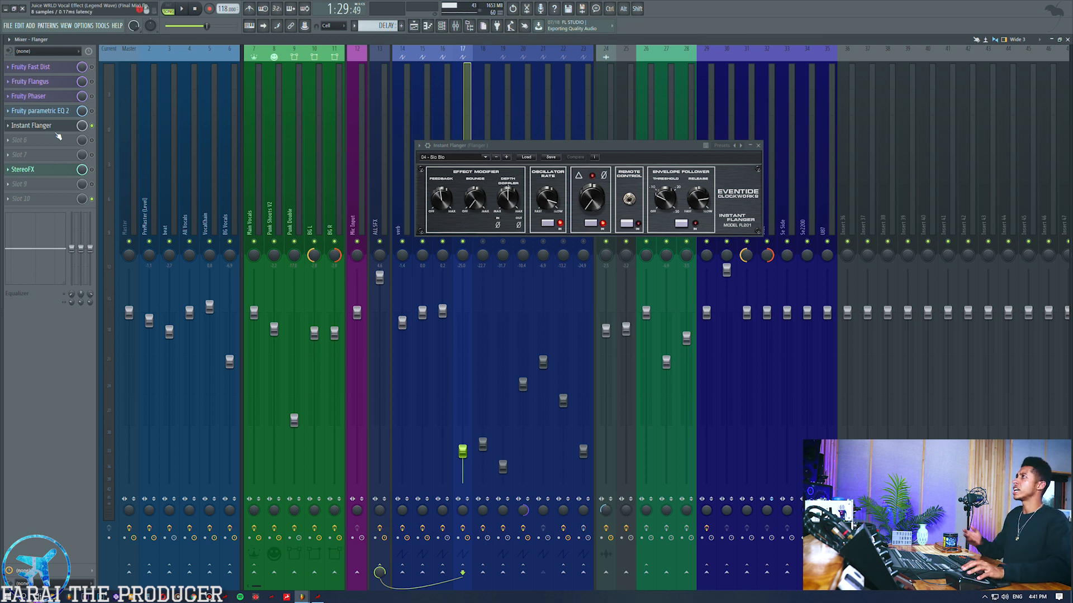
{"action": "left_click_drag", "start_coordinate": [54, 126], "coordinate": [52, 200]}
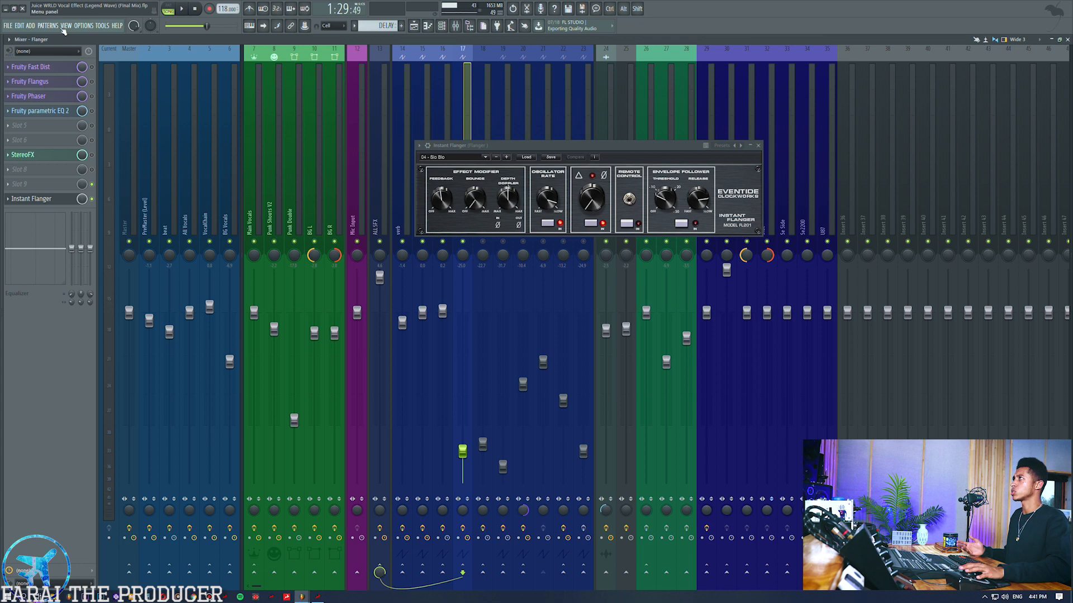
{"action": "left_click", "coordinate": [34, 199]}
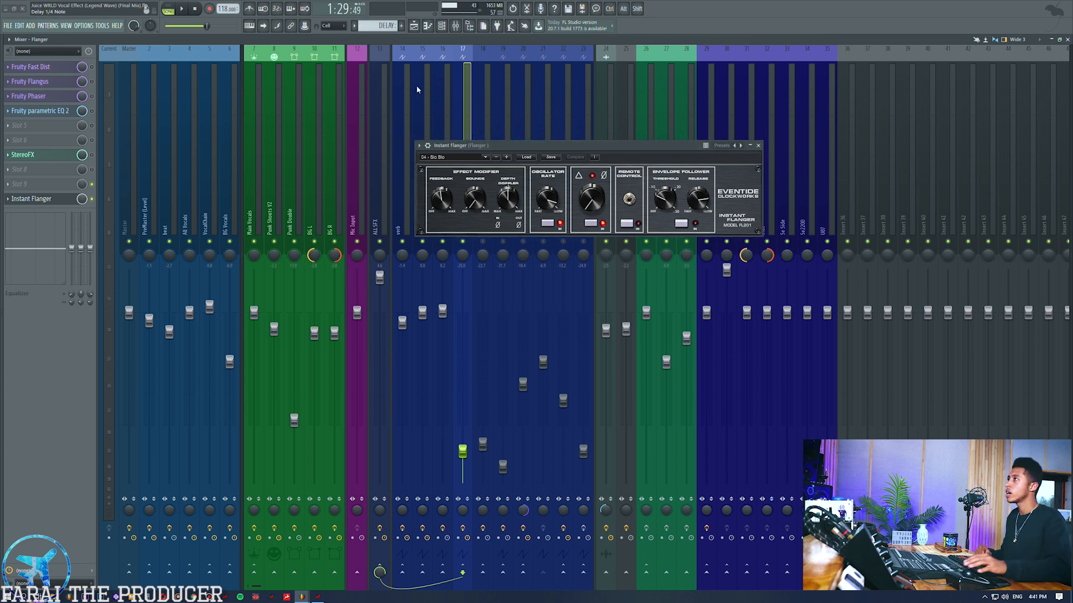
Unsolo Main Vocal in the playlist, audition the full mix with the Flanger track active, and close Instant Flanger
{"action": "left_click_drag", "start_coordinate": [536, 145], "coordinate": [664, 169]}
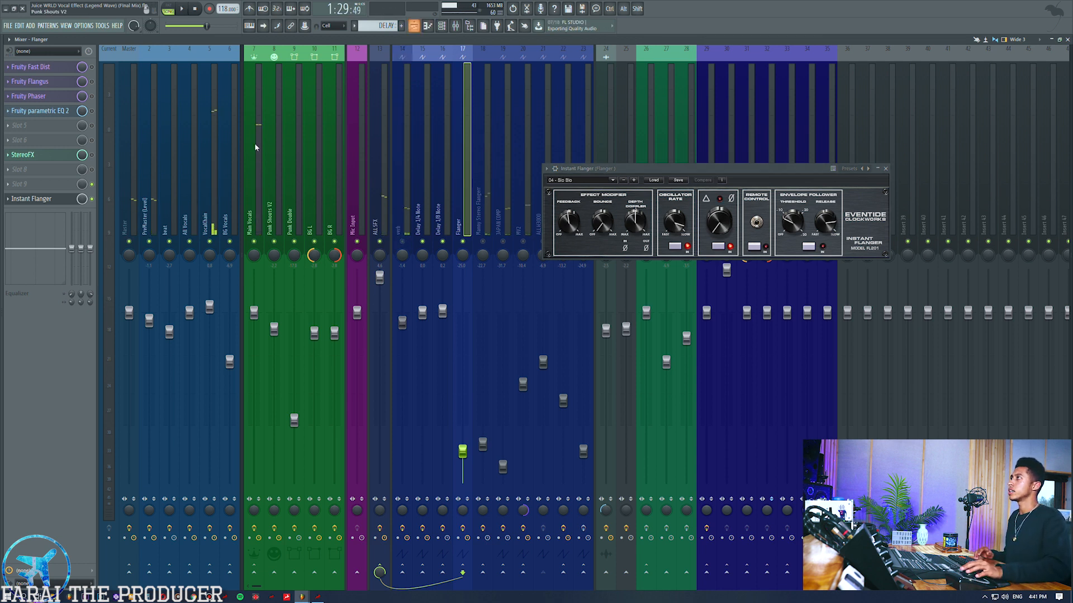
{"action": "left_click", "coordinate": [209, 180]}
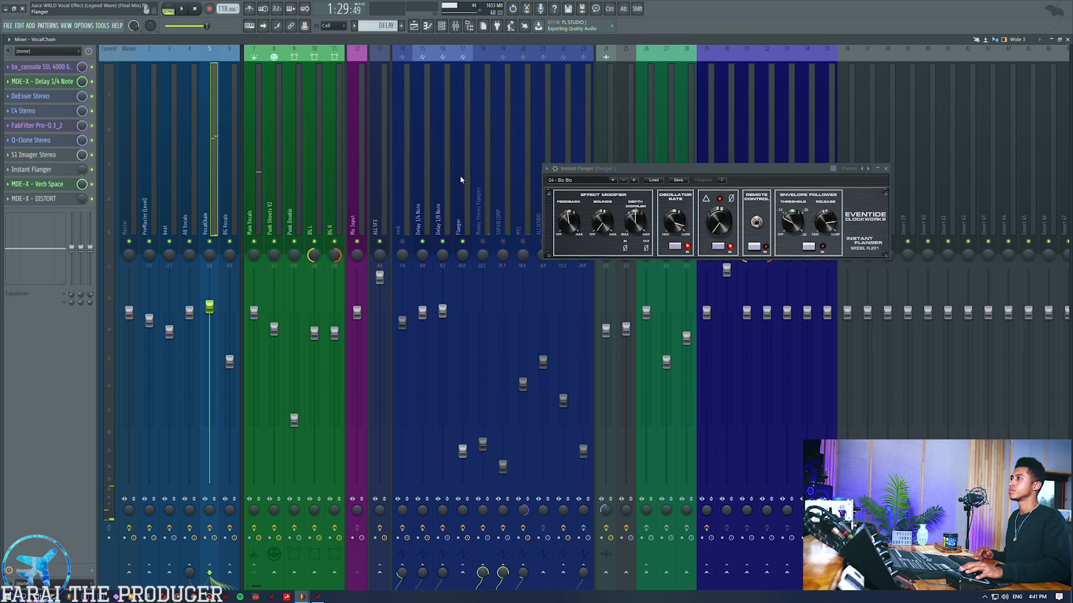
{"action": "left_click", "coordinate": [414, 26]}
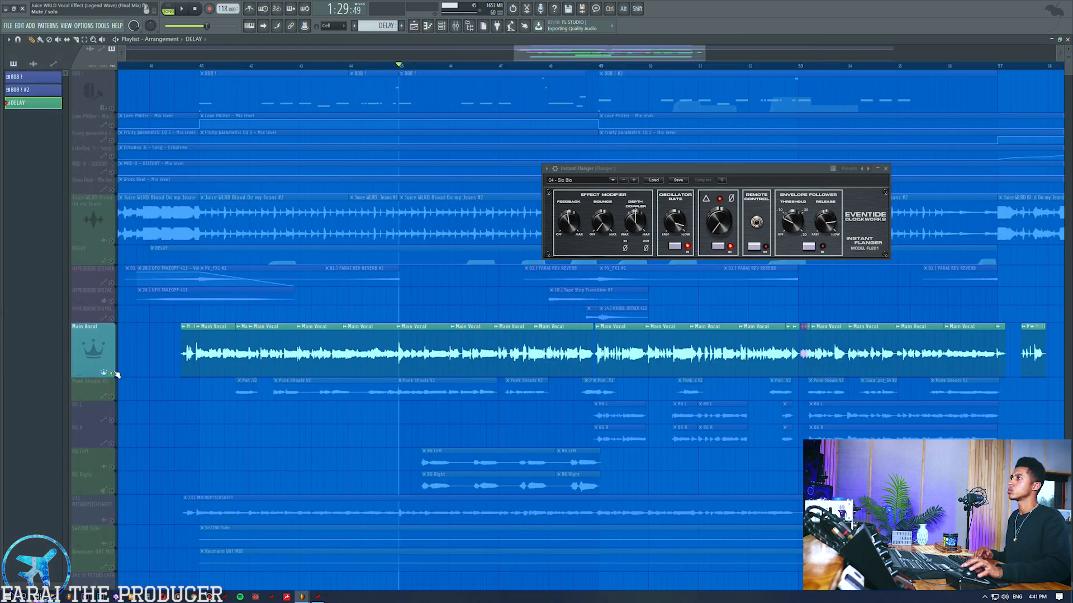
{"action": "key", "text": "space"}
{"action": "key", "text": "F9"}
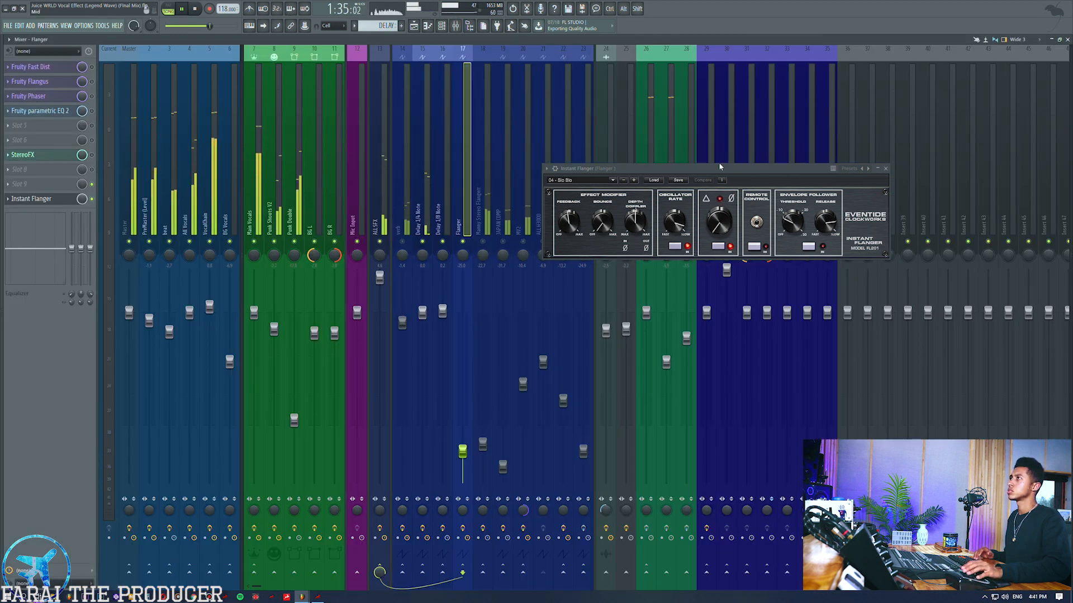
{"action": "left_click", "coordinate": [881, 170]}
{"action": "key", "text": "space"}
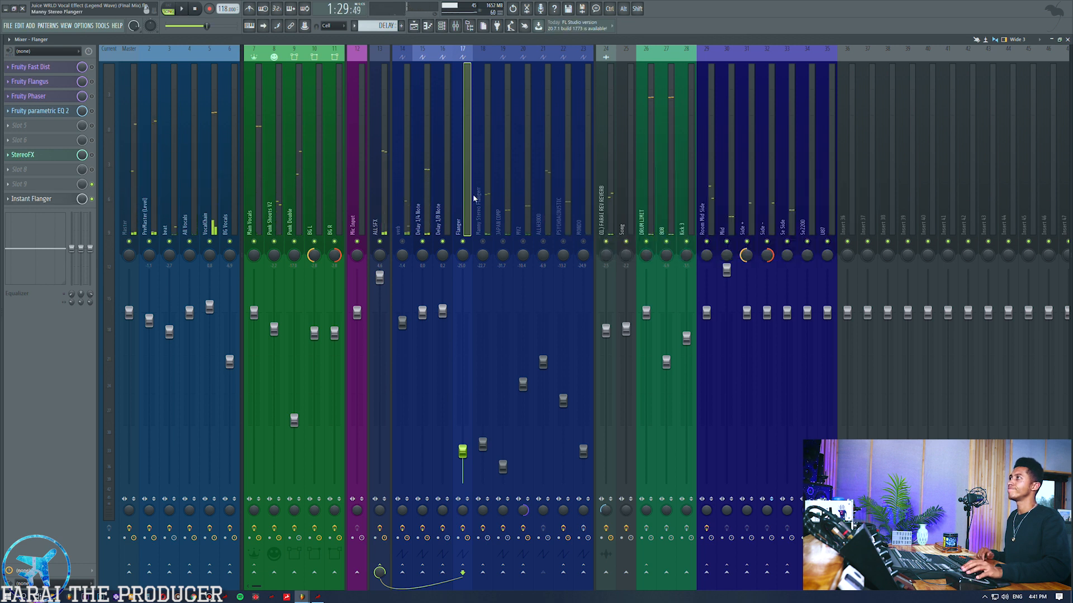
Mute the Flanger track, and enable and select the Manny Stereo Flanger track
{"action": "left_click", "coordinate": [487, 241]}
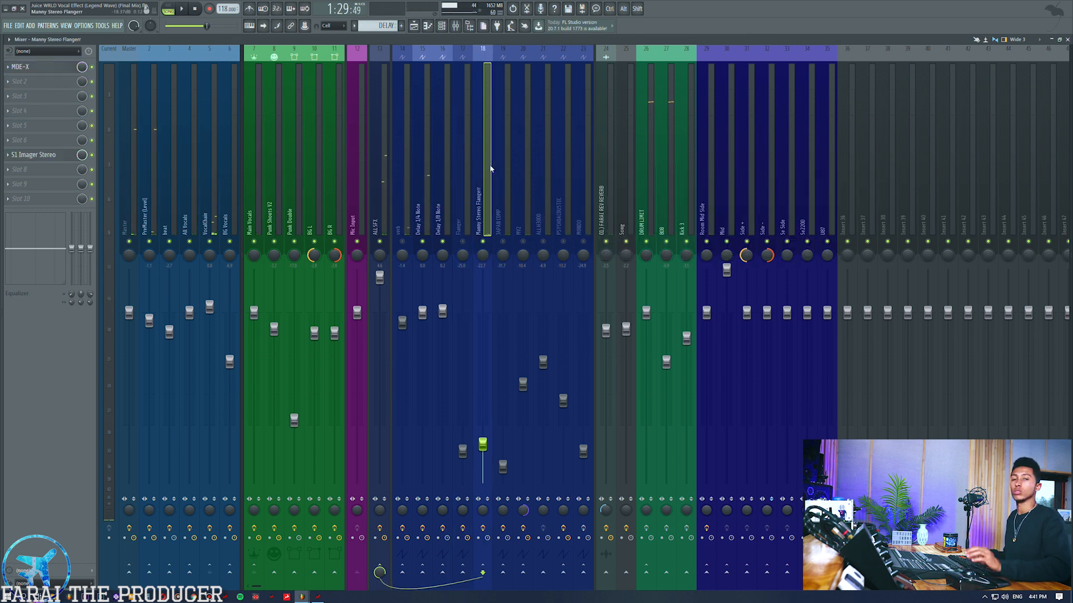
{"action": "left_click", "coordinate": [467, 172]}
{"action": "left_click", "coordinate": [506, 174]}
{"action": "left_click", "coordinate": [476, 183]}
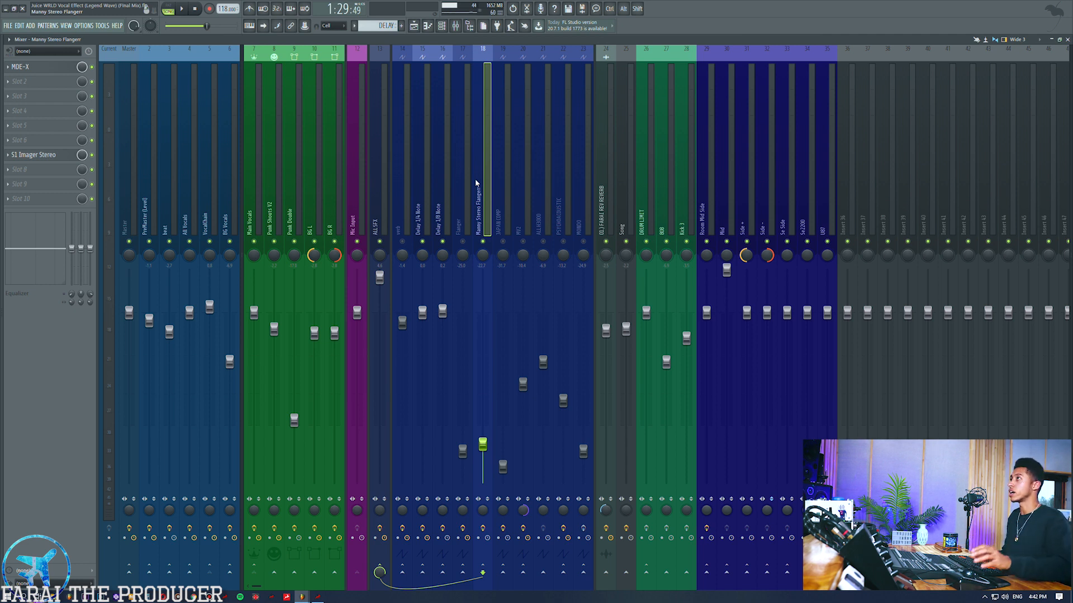
Show the MDE-X flanger settings on Manny Stereo Flanger, and mute Punk Shouts V2, Punk Double, BG L and BG R
{"action": "left_click", "coordinate": [37, 69]}
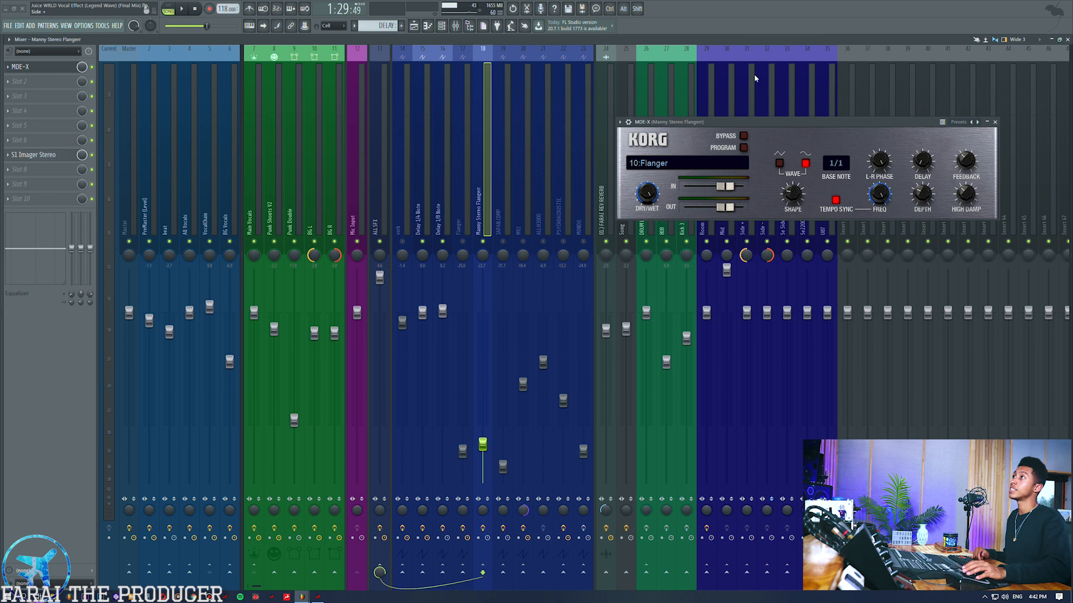
{"action": "left_click", "coordinate": [482, 263]}
{"action": "left_click", "coordinate": [274, 241]}
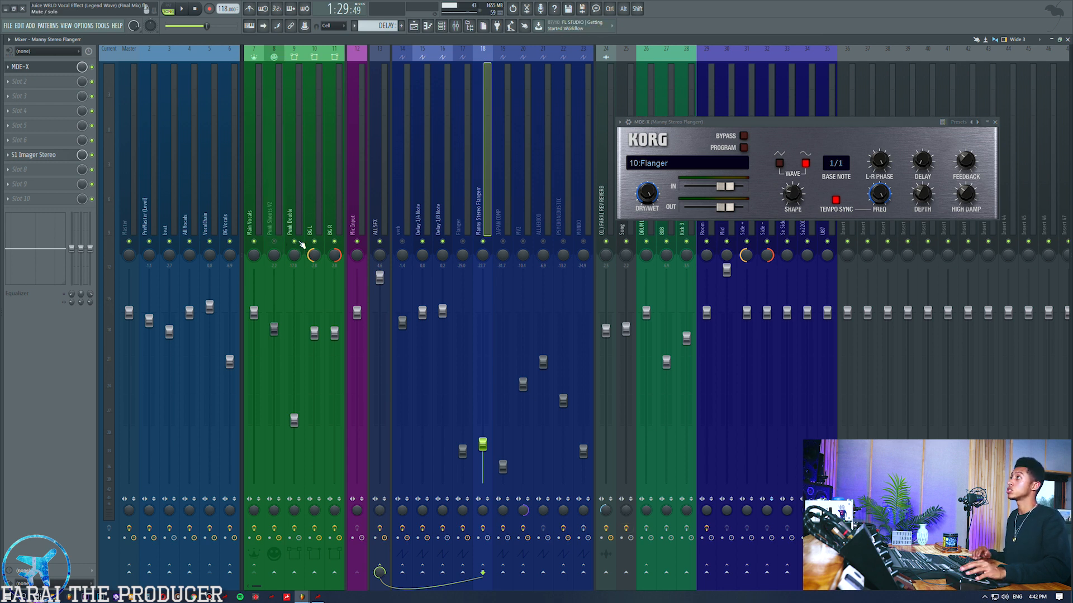
{"action": "left_click", "coordinate": [293, 241]}
{"action": "left_click", "coordinate": [314, 241]}
{"action": "left_click", "coordinate": [334, 242]}
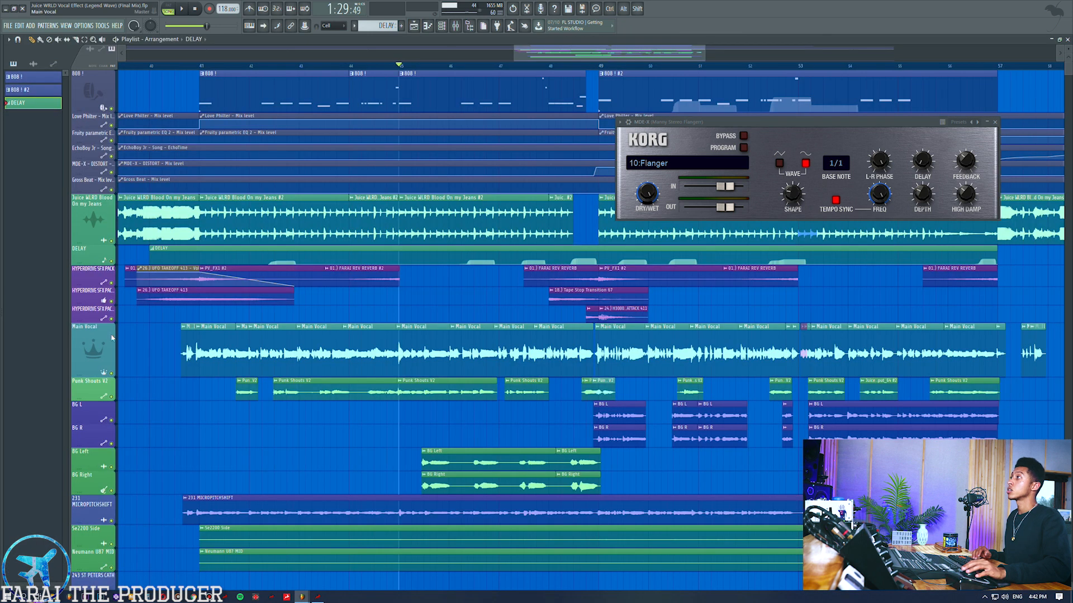
Audition the main vocal with the Manny Stereo Flanger fader raised well above its mix level, and undo the level change
{"action": "key", "text": "space"}
{"action": "key", "text": "F9"}
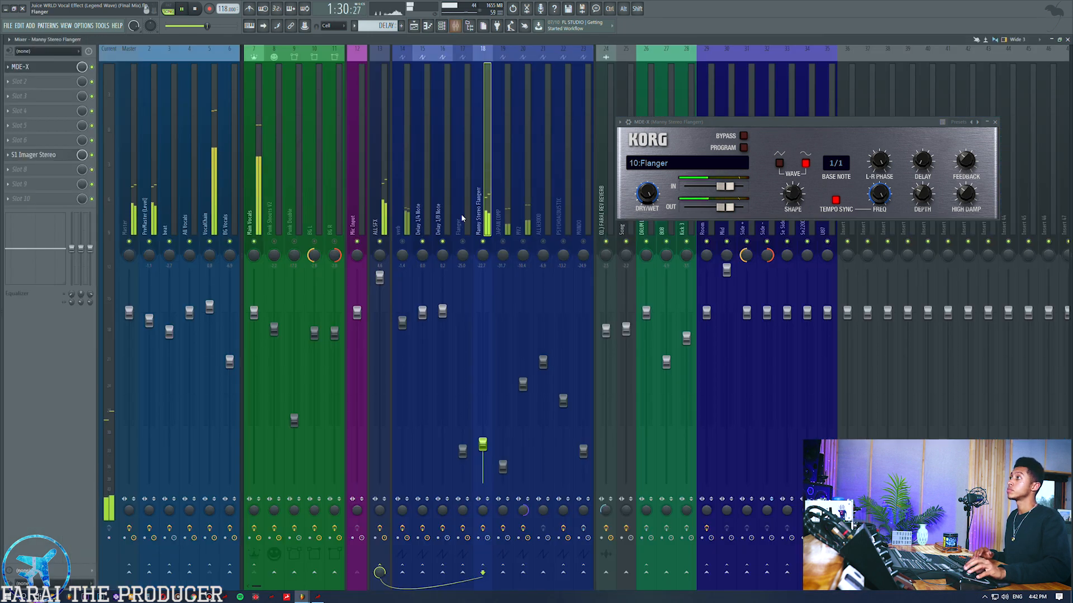
{"action": "left_click_drag", "start_coordinate": [483, 447], "coordinate": [484, 332]}
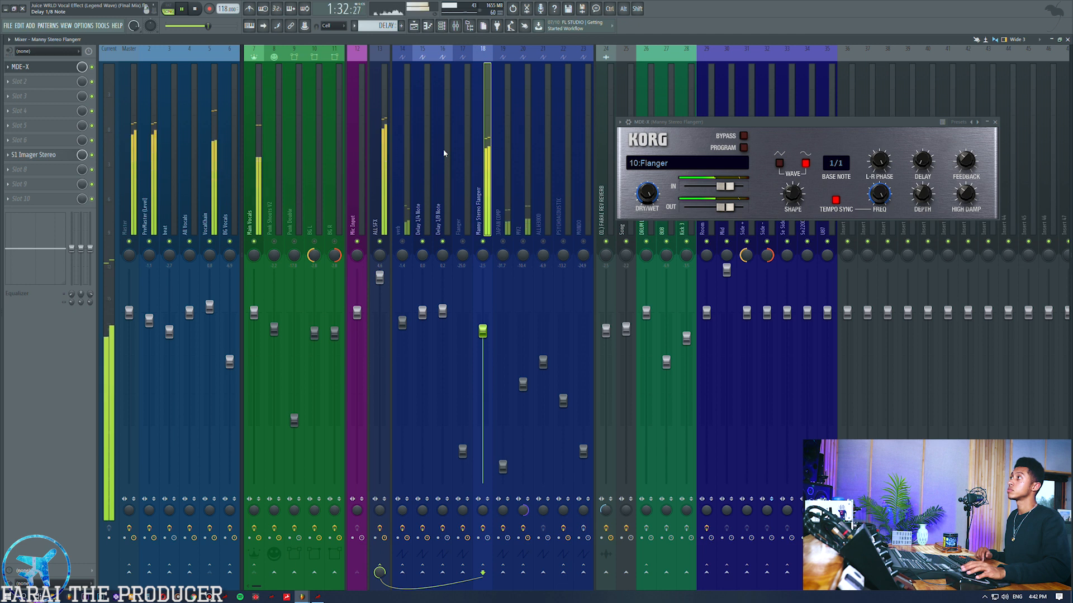
{"action": "left_click", "coordinate": [206, 213]}
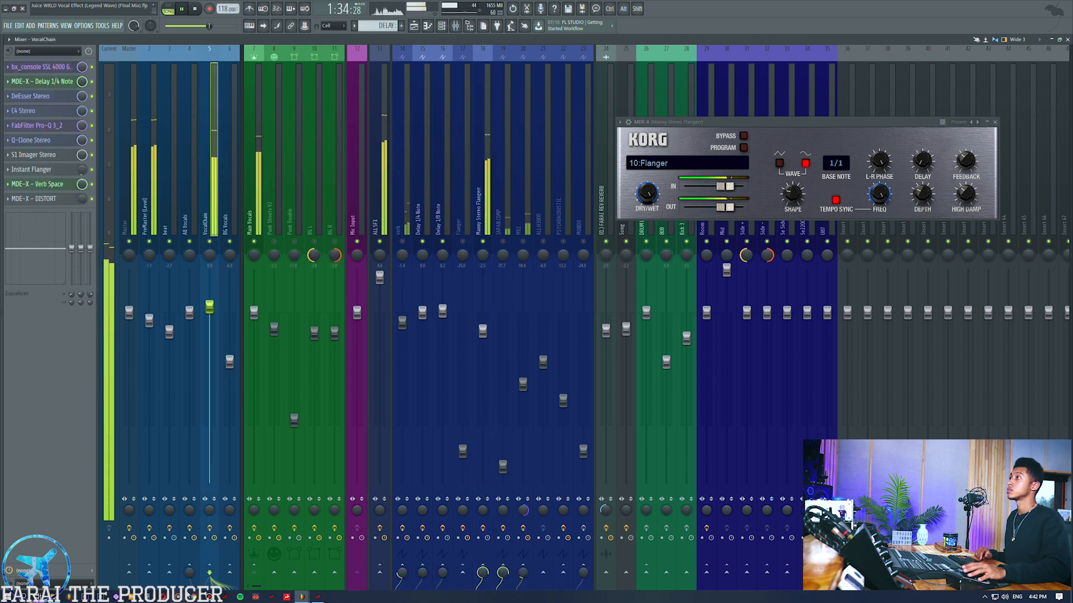
{"action": "left_click", "coordinate": [476, 267]}
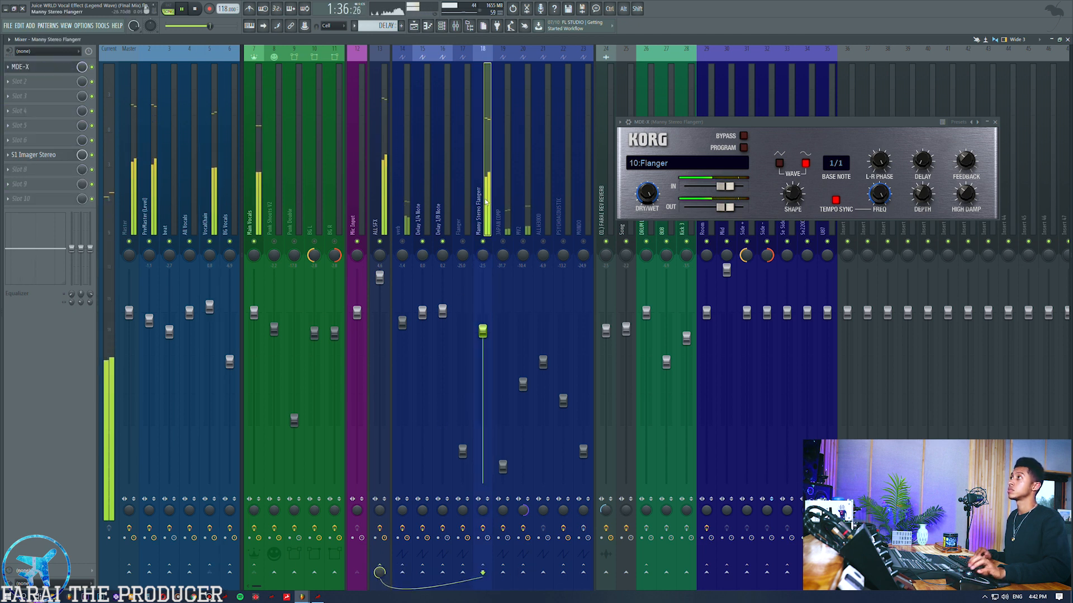
{"action": "key", "text": "space"}
{"action": "key", "text": "ctrl+z"}
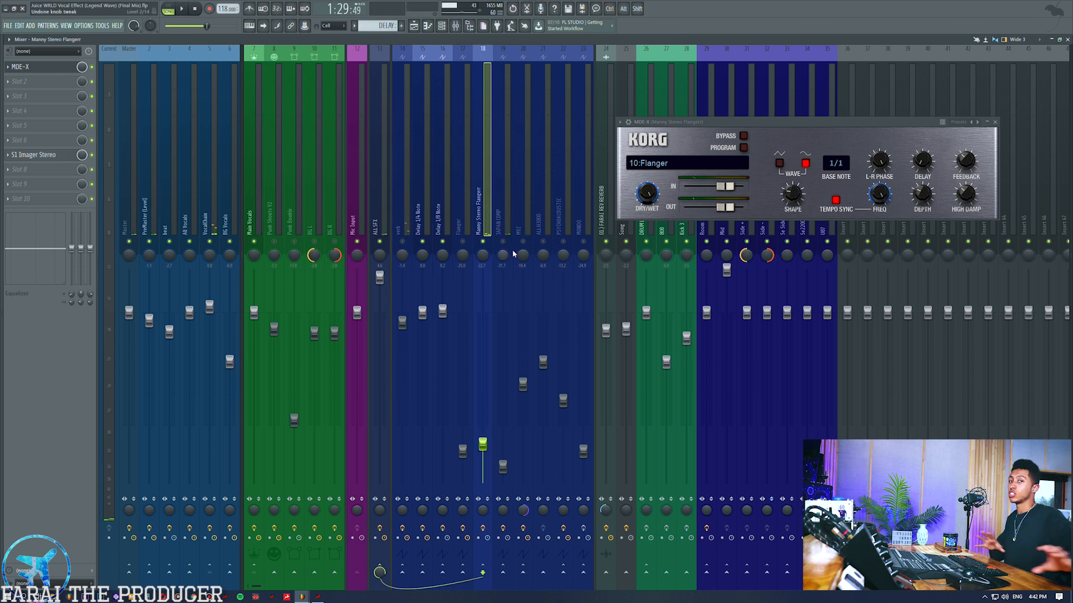
Set VocalChain's send to the All Vocals track to 100% and start playback of the vocal
{"action": "left_click", "coordinate": [211, 207]}
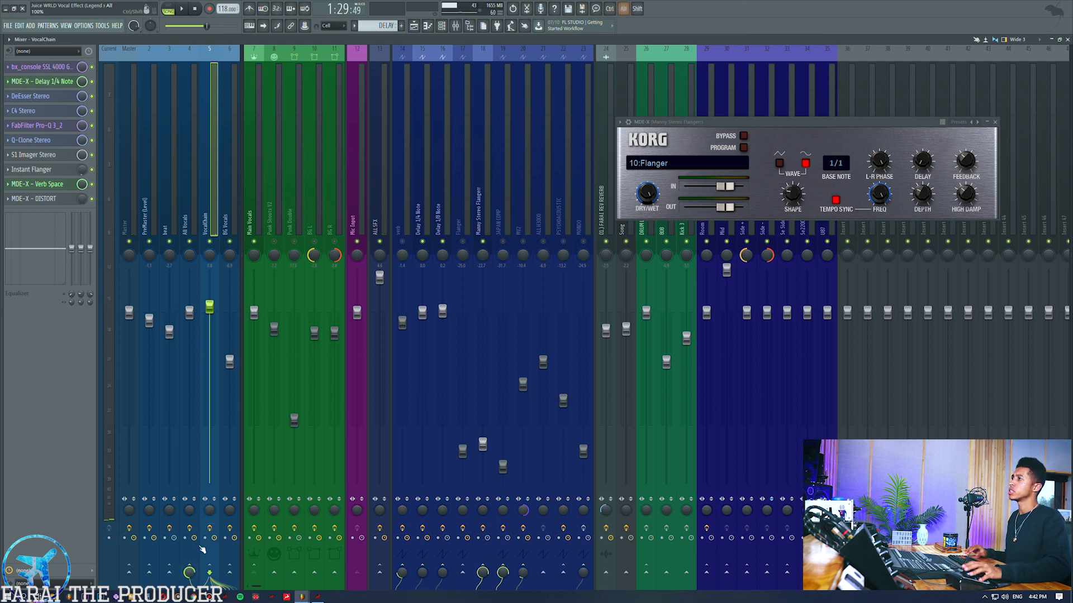
{"action": "key", "text": "space"}
Try a higher Manny Stereo Flanger fader level during playback, undo it, and stop playback
{"action": "left_click_drag", "start_coordinate": [482, 445], "coordinate": [484, 359]}
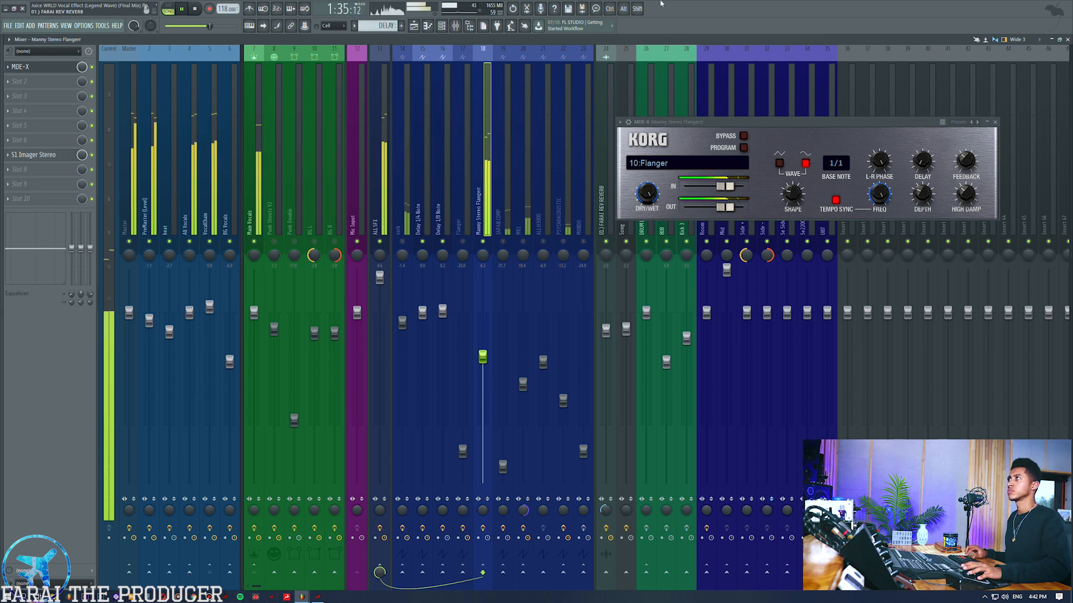
{"action": "key", "text": "ctrl+z"}
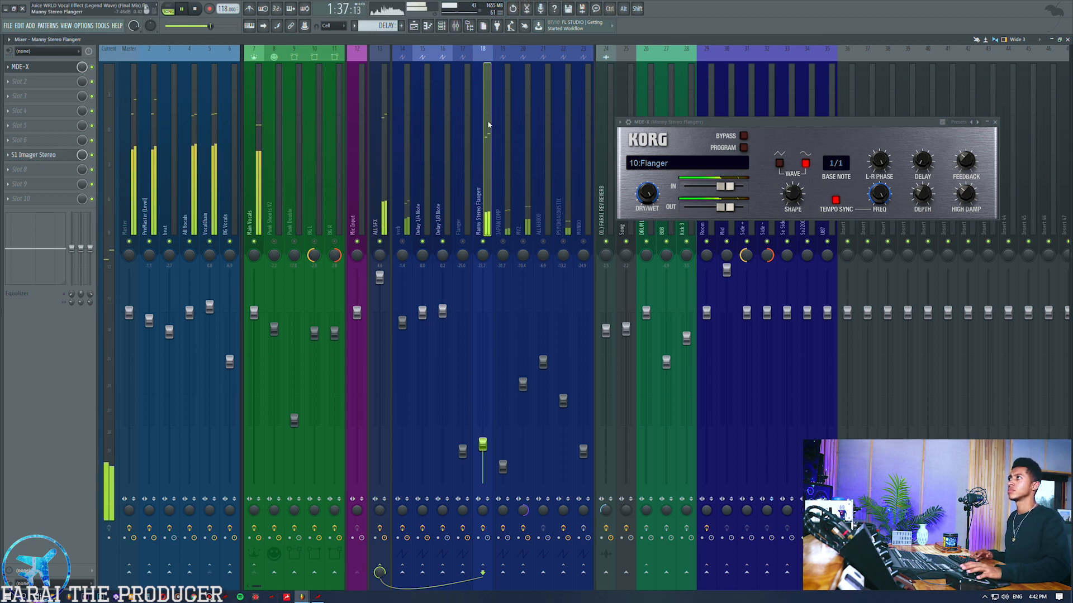
{"action": "key", "text": "space"}
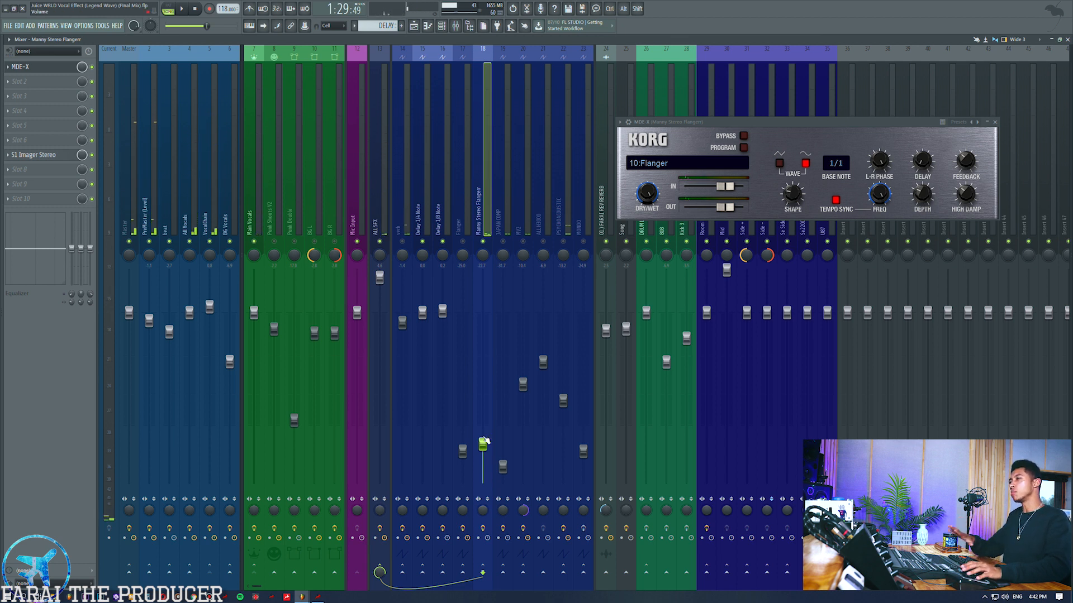
Compare the vocal with and without the effect by muting and unmuting Manny Stereo Flanger during playback
{"action": "key", "text": "space"}
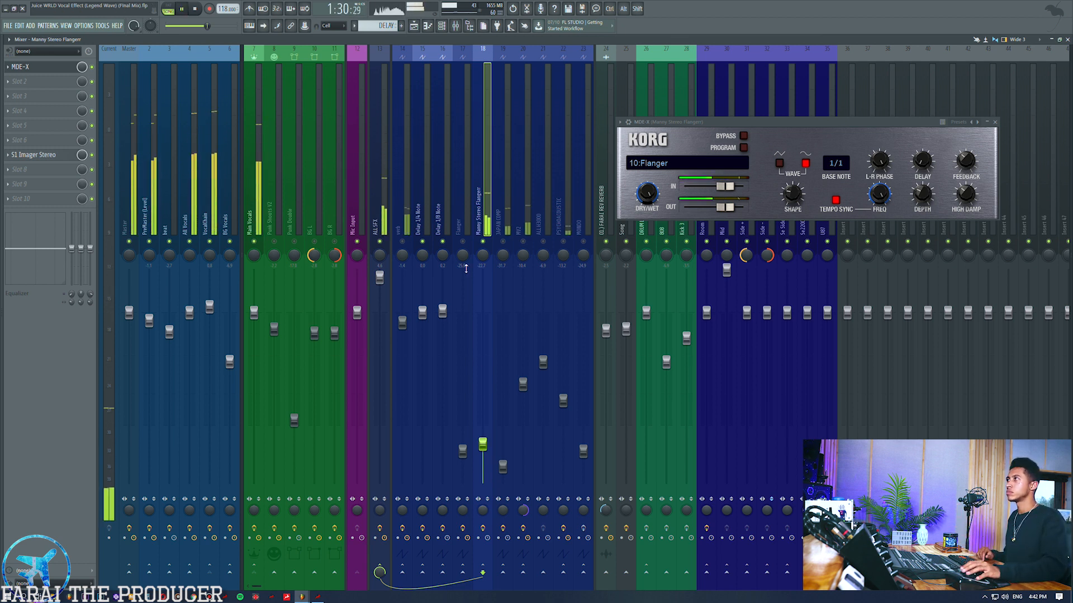
{"action": "left_click", "coordinate": [484, 243]}
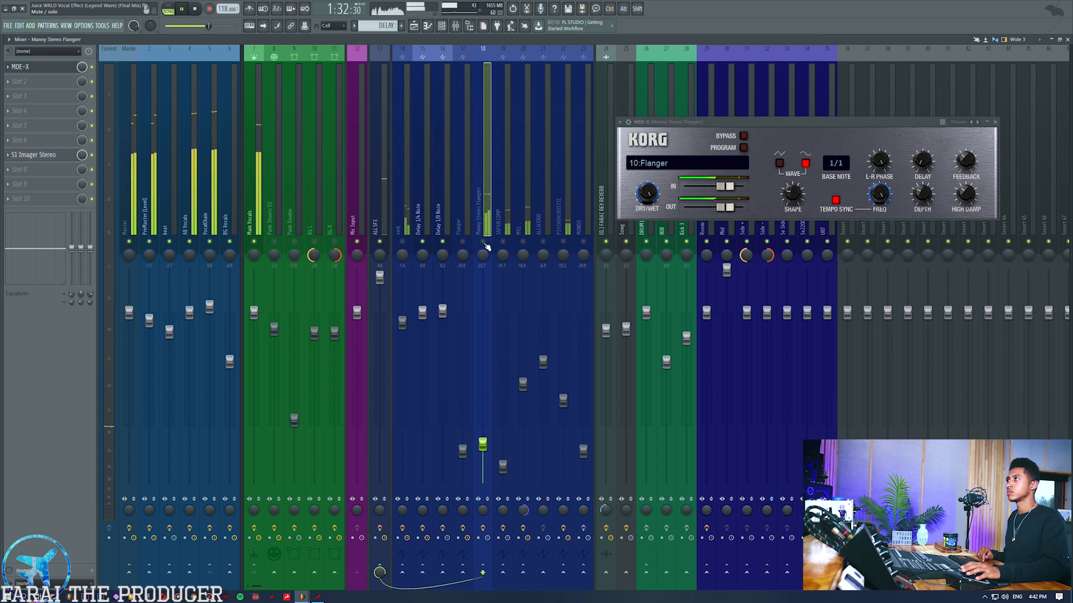
{"action": "left_click", "coordinate": [485, 244]}
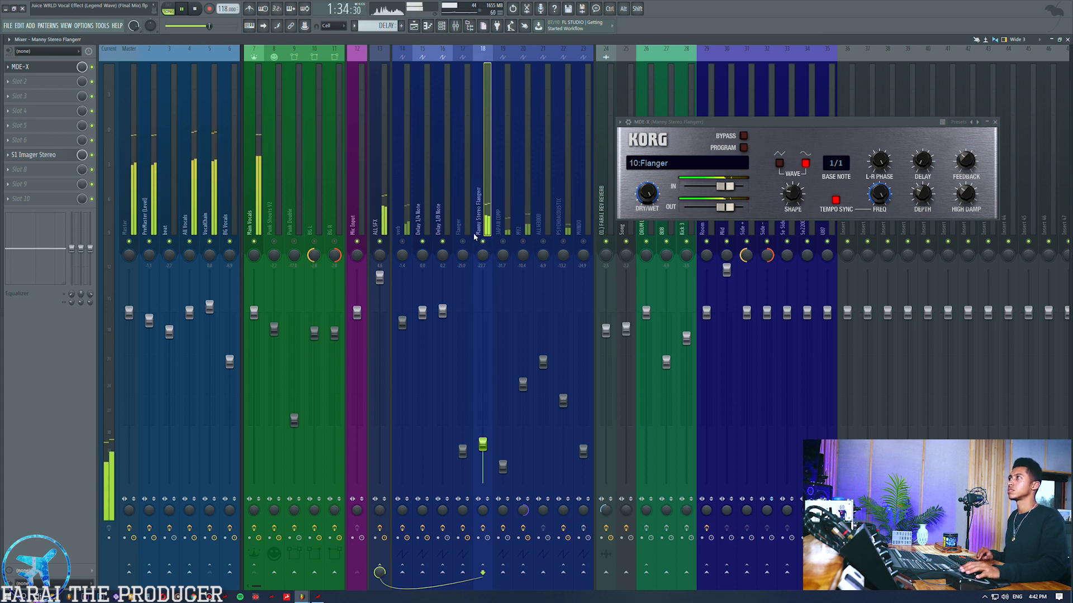
Try cutting the highs and boosting the mids in the Manny Stereo Flanger track's equalizer while playing the vocal, and stop playback
{"action": "key", "text": "space"}
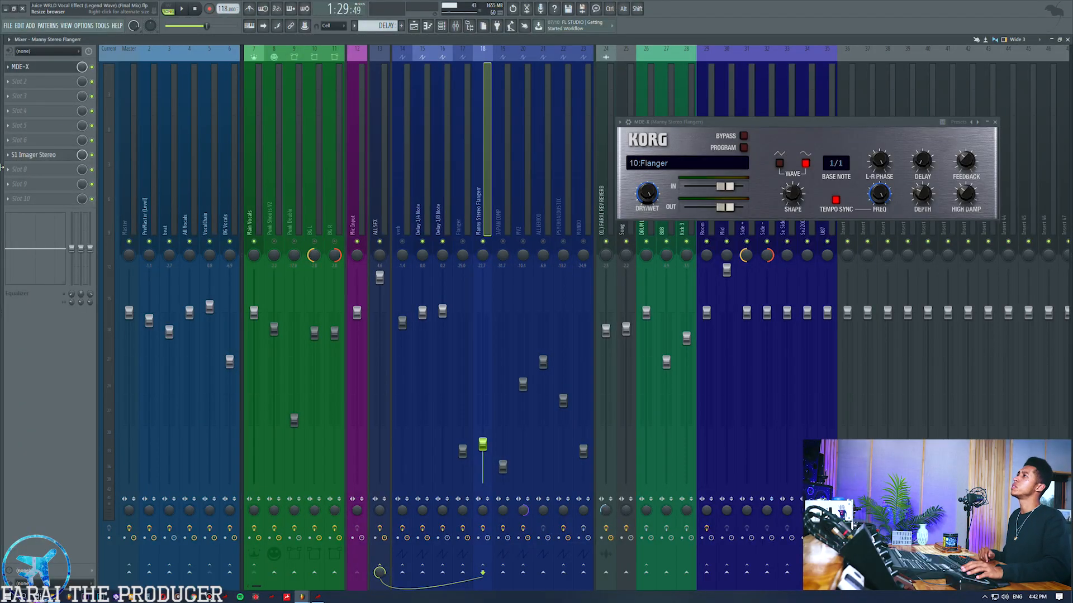
{"action": "left_click_drag", "start_coordinate": [96, 251], "coordinate": [90, 283]}
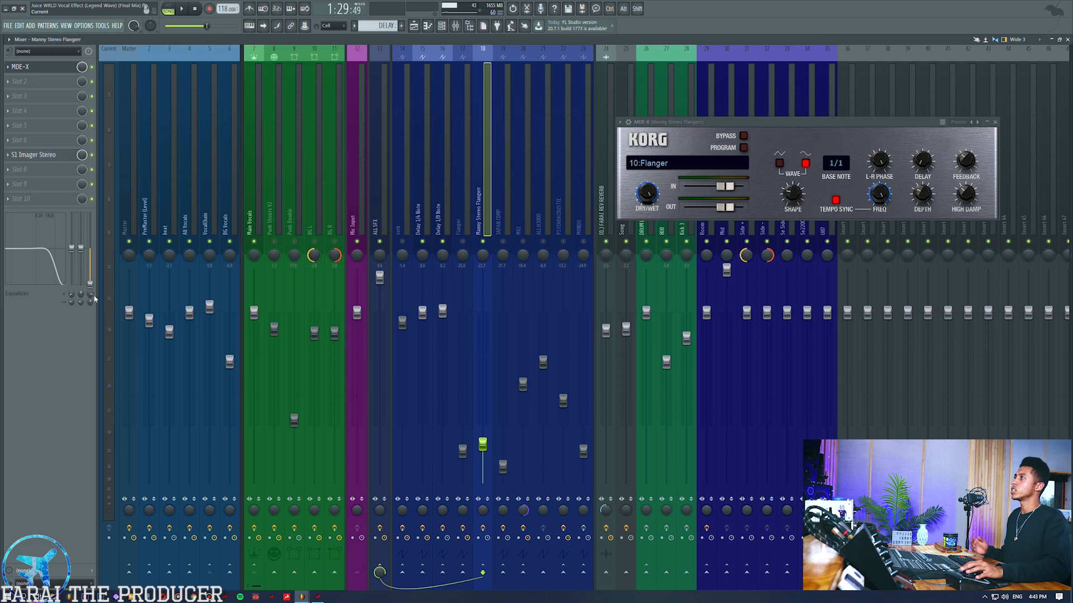
{"action": "left_click_drag", "start_coordinate": [90, 294], "coordinate": [90, 313]}
{"action": "key", "text": "space"}
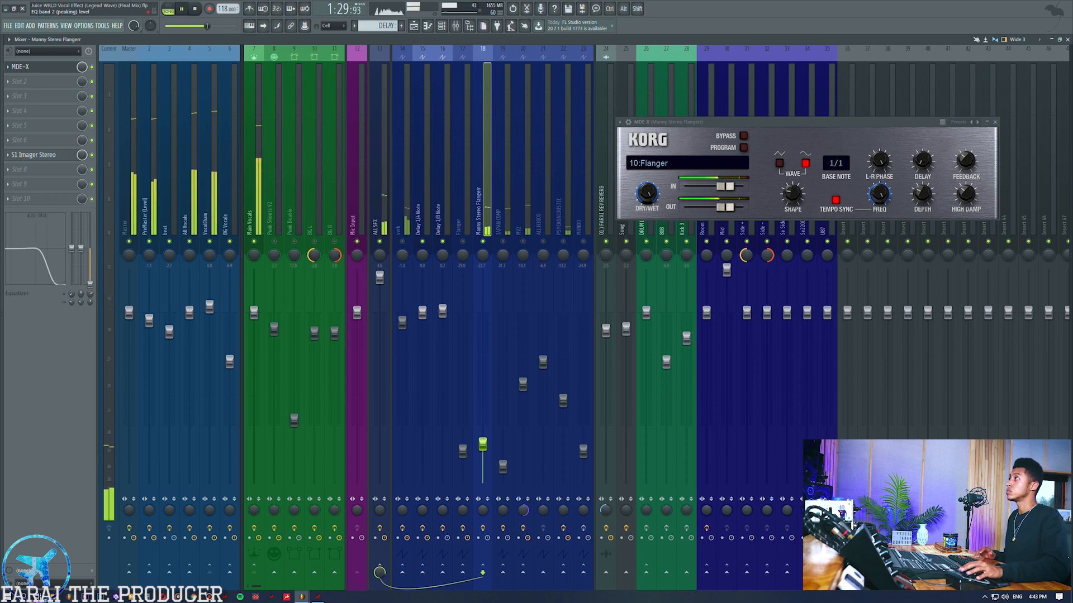
{"action": "left_click_drag", "start_coordinate": [81, 249], "coordinate": [81, 218]}
{"action": "left_click_drag", "start_coordinate": [90, 294], "coordinate": [90, 277]}
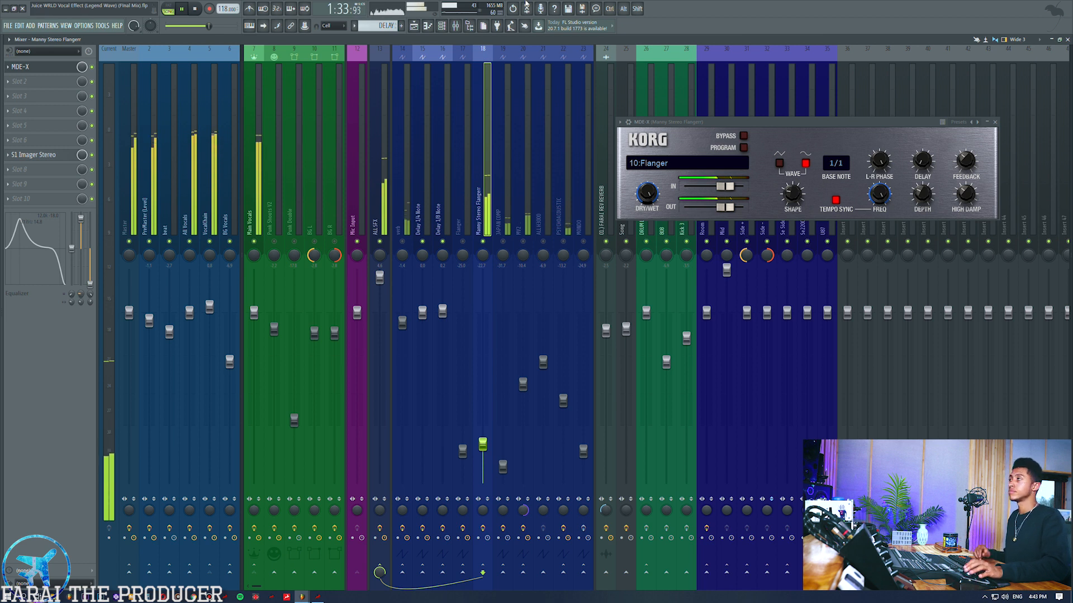
{"action": "key", "text": "space"}
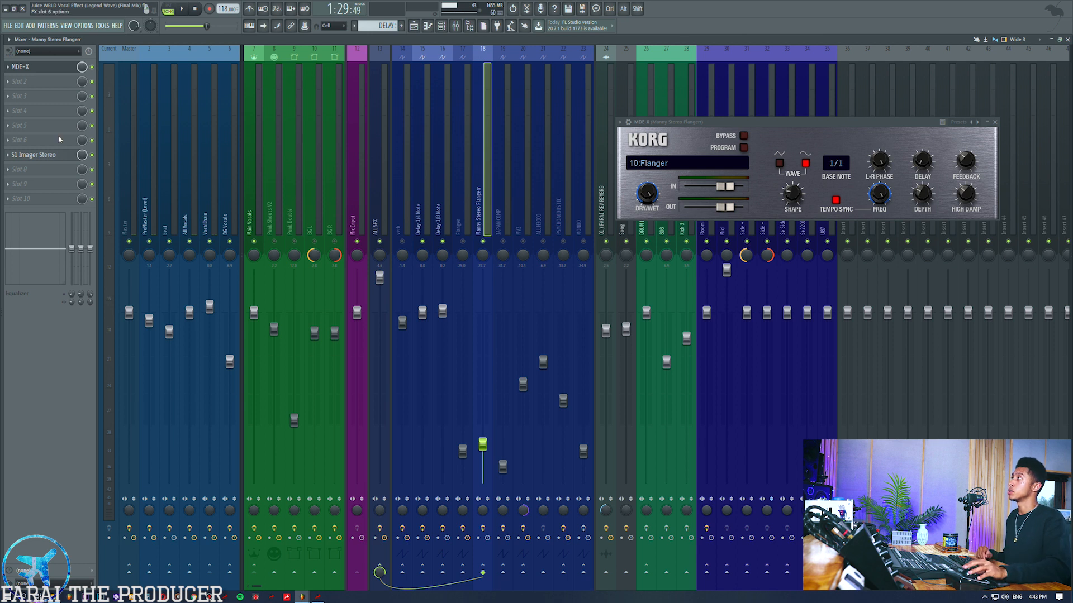
Inspect the S1 Imager Stereo on the Manny Stereo Flanger track and close the track's plug-in windows
{"action": "left_click", "coordinate": [53, 156]}
{"action": "left_click_drag", "start_coordinate": [103, 66], "coordinate": [162, 126]}
{"action": "left_click", "coordinate": [42, 157]}
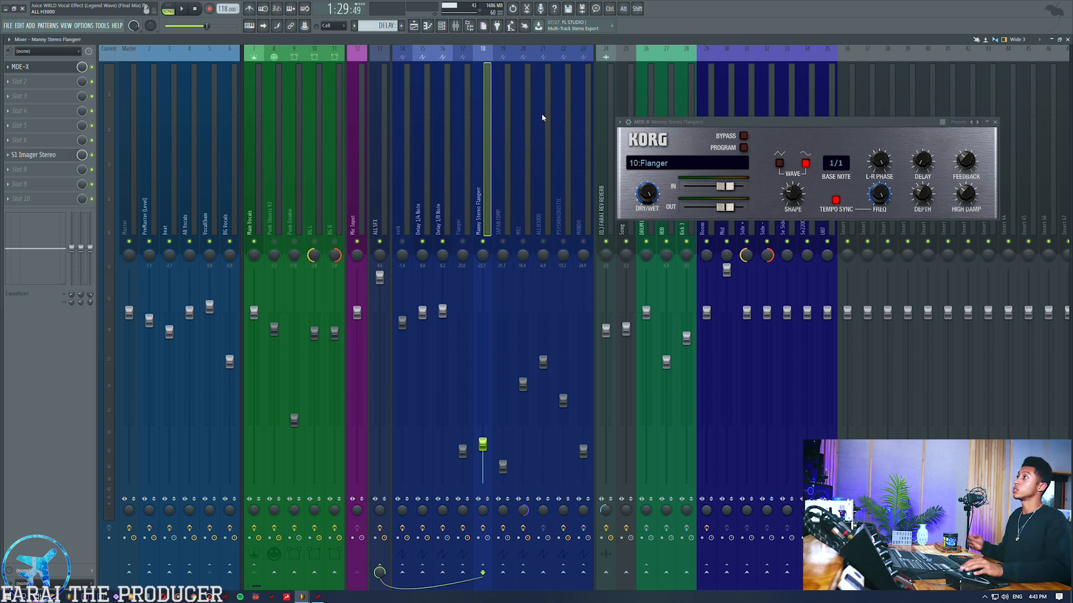
{"action": "left_click", "coordinate": [41, 68]}
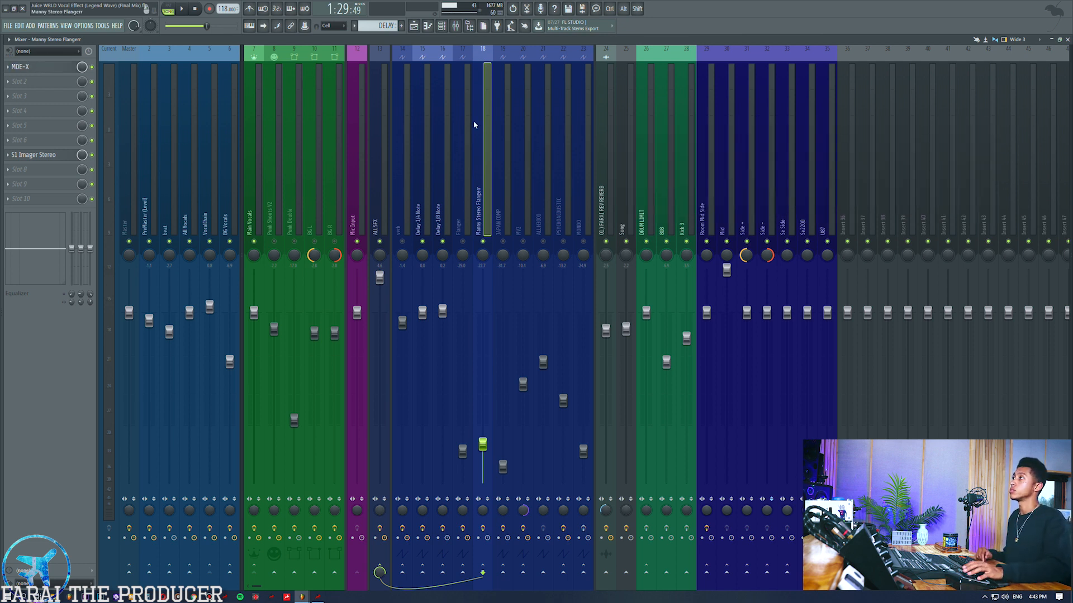
Mute the Manny Stereo Flanger, Delay 1/8 Note and Delay 1/4 Note tracks
{"action": "left_click", "coordinate": [485, 242]}
{"action": "left_click", "coordinate": [443, 242]}
{"action": "left_click", "coordinate": [422, 242]}
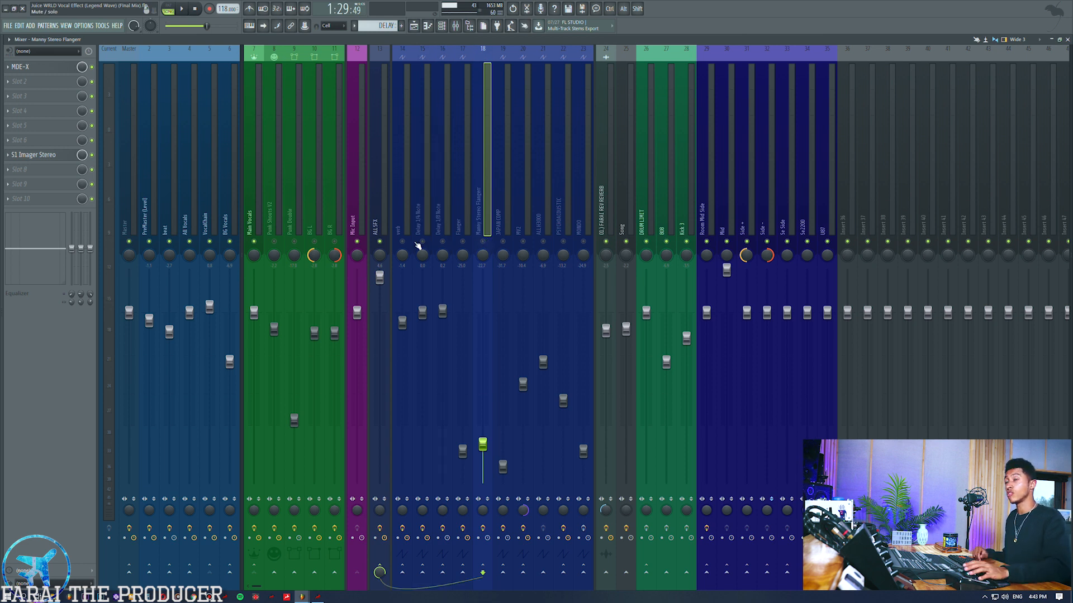
Review the verb, Delay 1/4 Note, Delay 1/8 Note and Manny Stereo Flanger tracks in turn
{"action": "left_click", "coordinate": [414, 216]}
{"action": "left_click", "coordinate": [406, 201]}
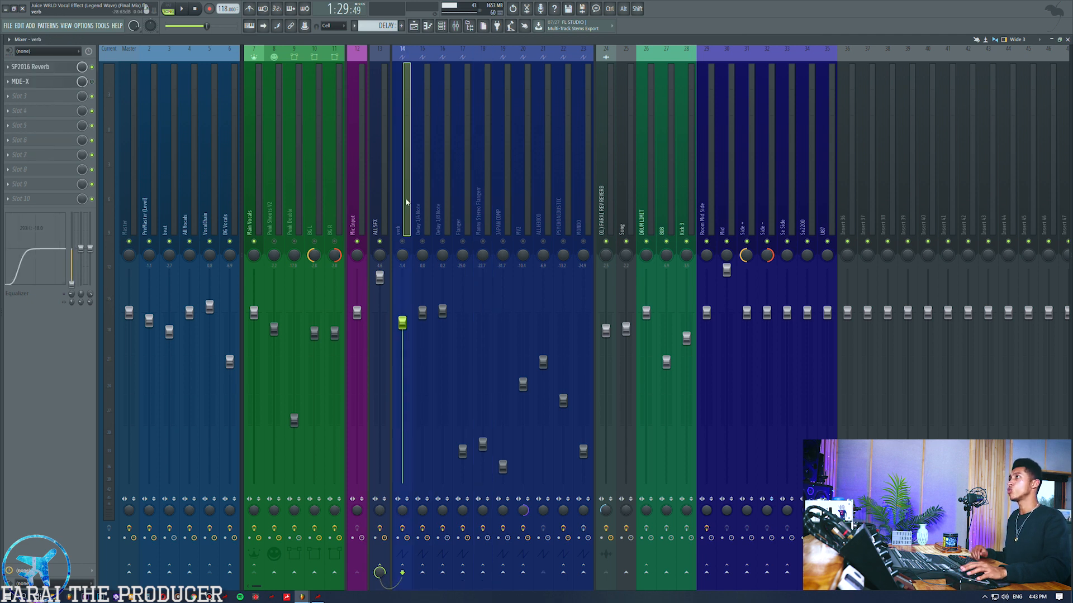
{"action": "left_click", "coordinate": [418, 214]}
{"action": "left_click", "coordinate": [442, 214]}
{"action": "left_click", "coordinate": [479, 215]}
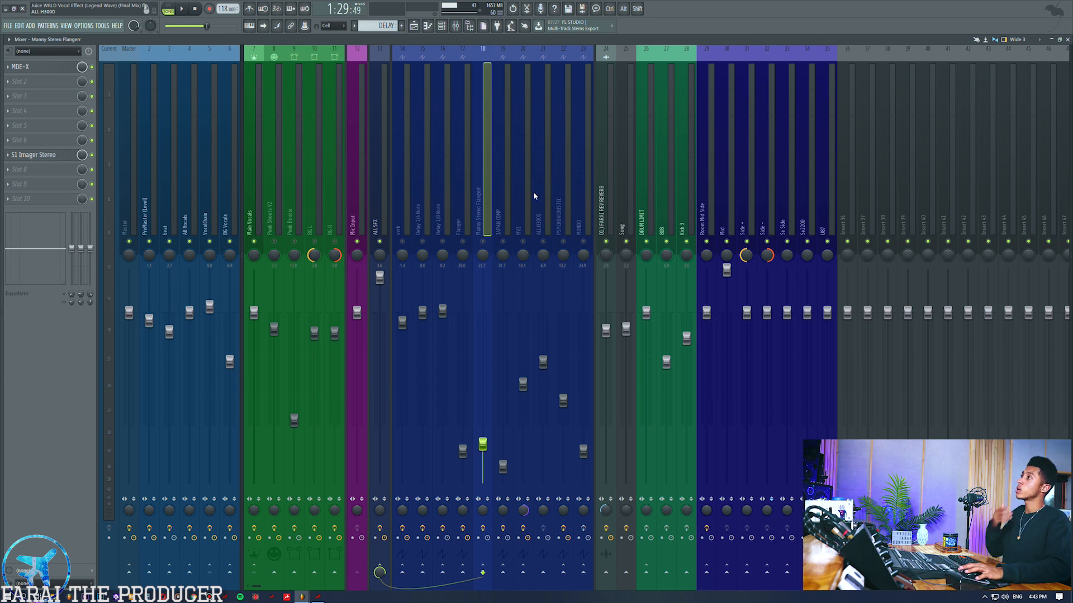
Unmute the JAPAN COMP and MV2 tracks and check VocalChain's sends to them
{"action": "left_click", "coordinate": [508, 215]}
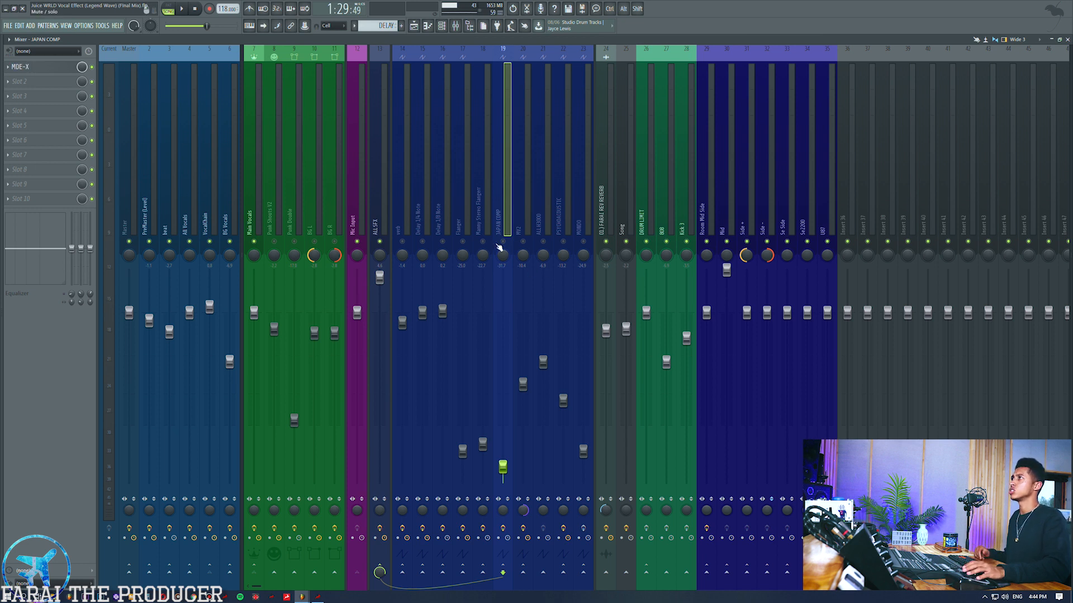
{"action": "left_click", "coordinate": [524, 224]}
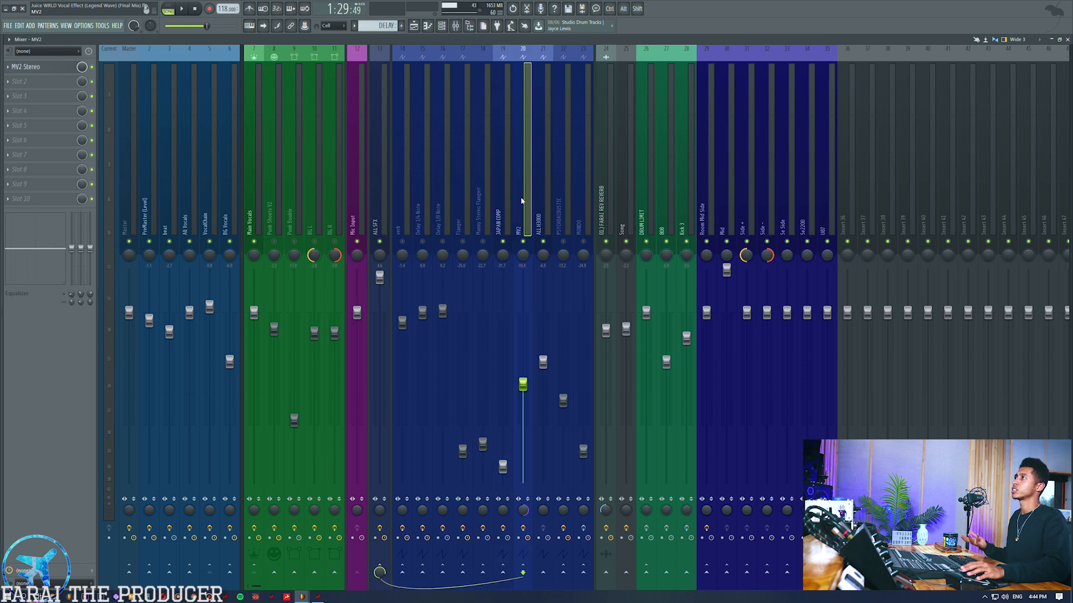
{"action": "left_click", "coordinate": [504, 201]}
{"action": "left_click", "coordinate": [204, 186]}
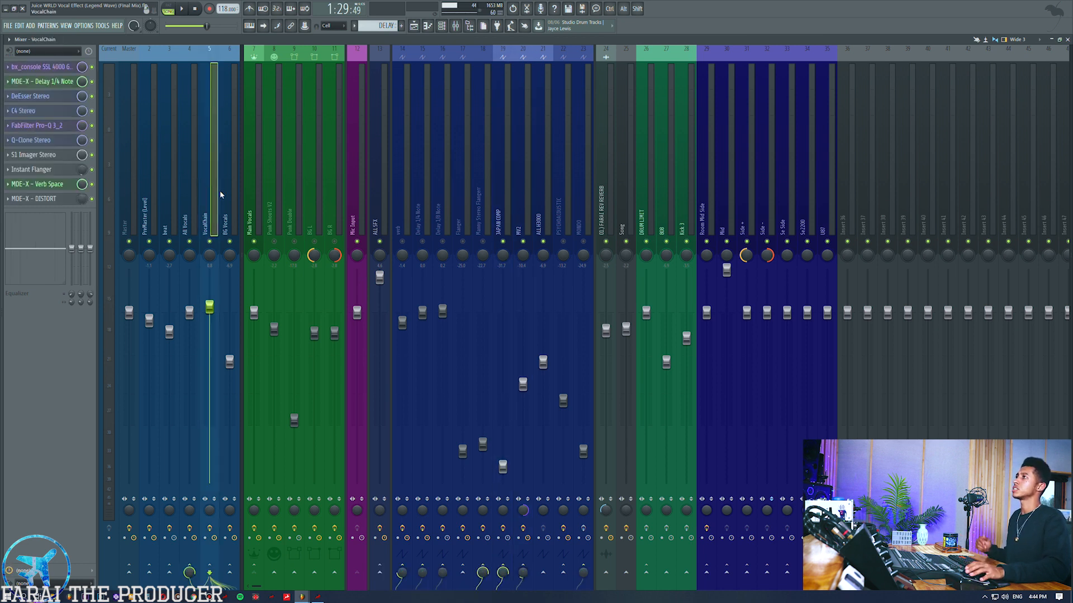
{"action": "left_click", "coordinate": [496, 202]}
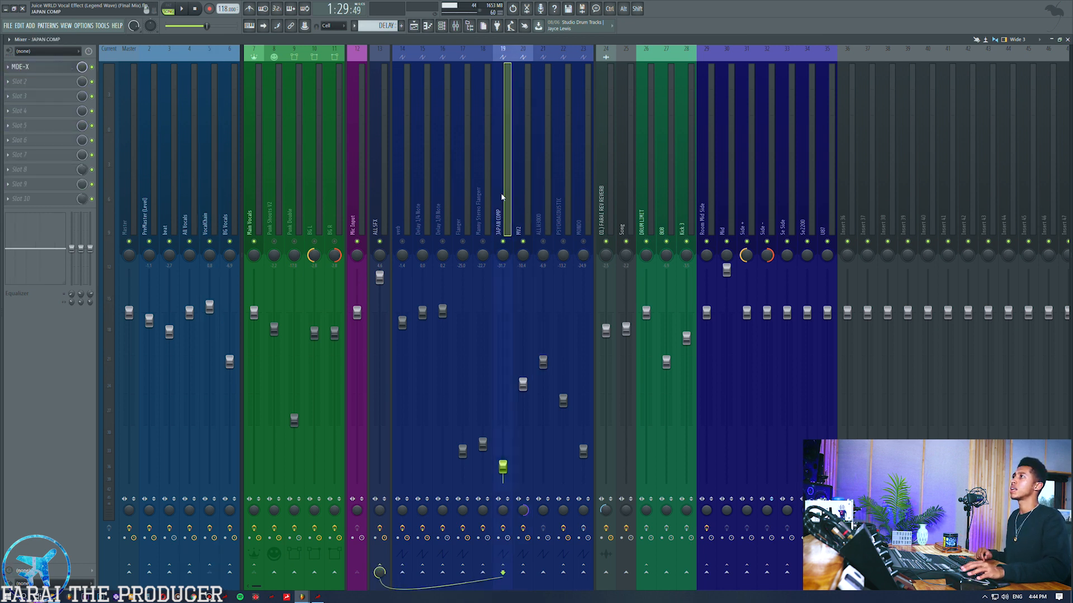
{"action": "left_click", "coordinate": [520, 203]}
{"action": "left_click", "coordinate": [507, 202]}
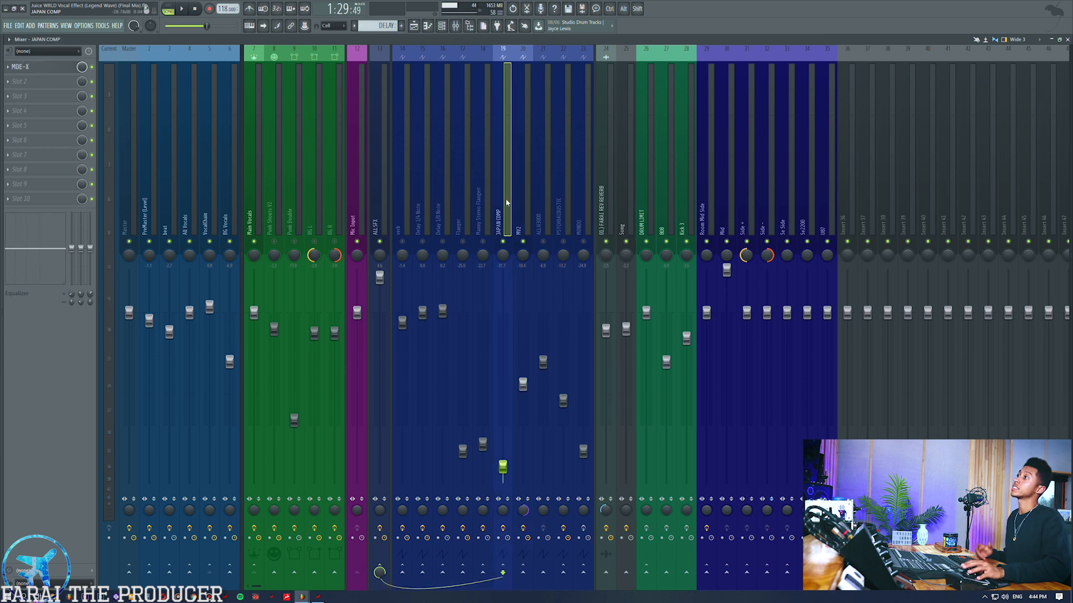
Open the MDE-X compressor on the JAPAN COMP track and examine its compression settings
{"action": "left_click", "coordinate": [40, 67]}
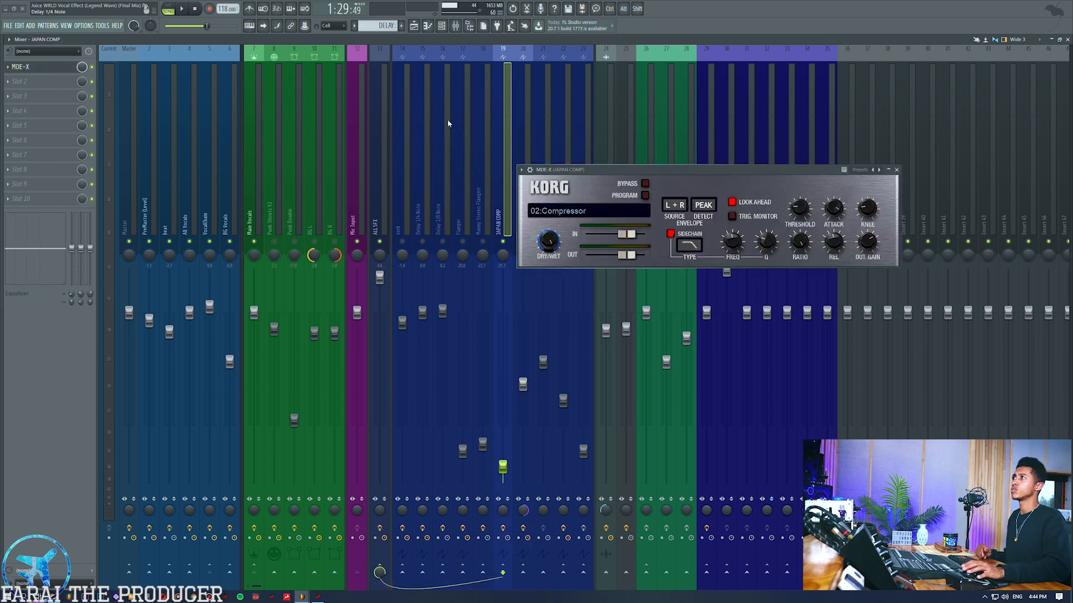
{"action": "left_click_drag", "start_coordinate": [636, 177], "coordinate": [634, 184]}
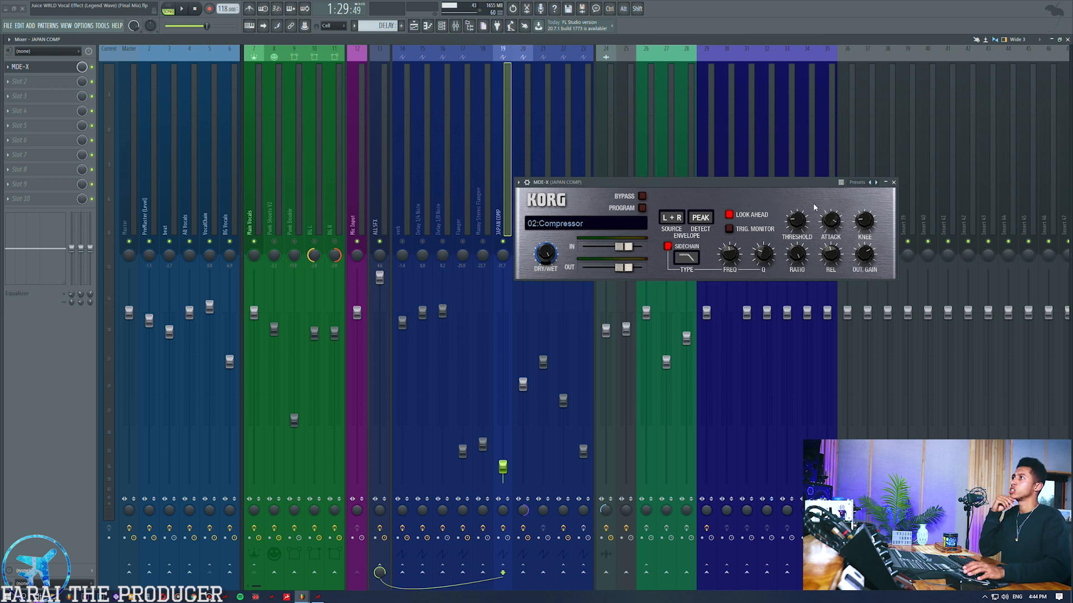
{"action": "mouse_move", "coordinate": [809, 272]}
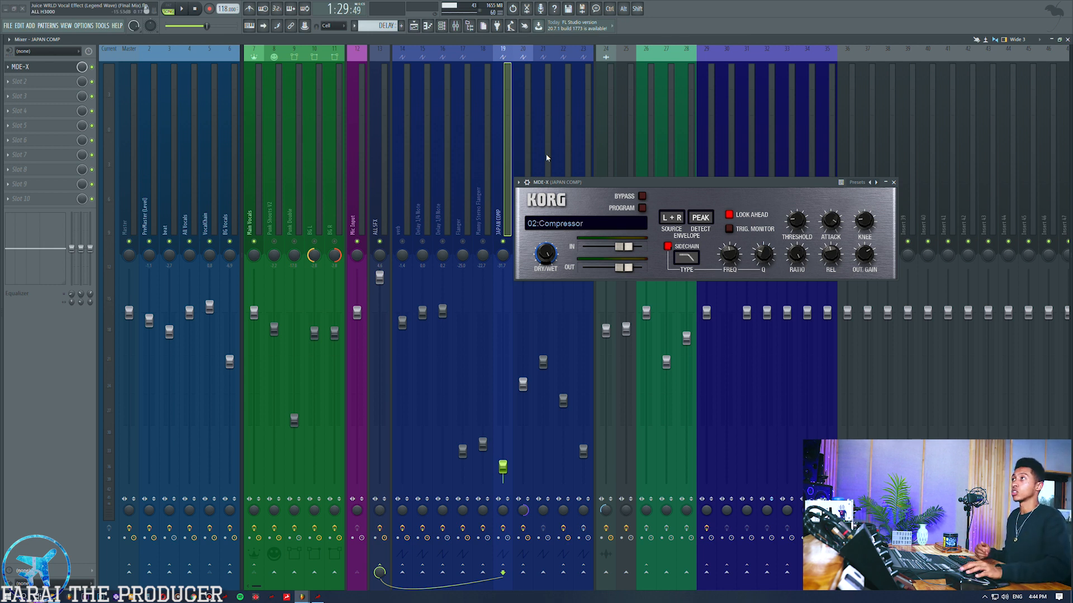
Examine the low-level, high-level and output settings of MV2 Stereo on the MV2 track and close it
{"action": "left_click", "coordinate": [529, 116]}
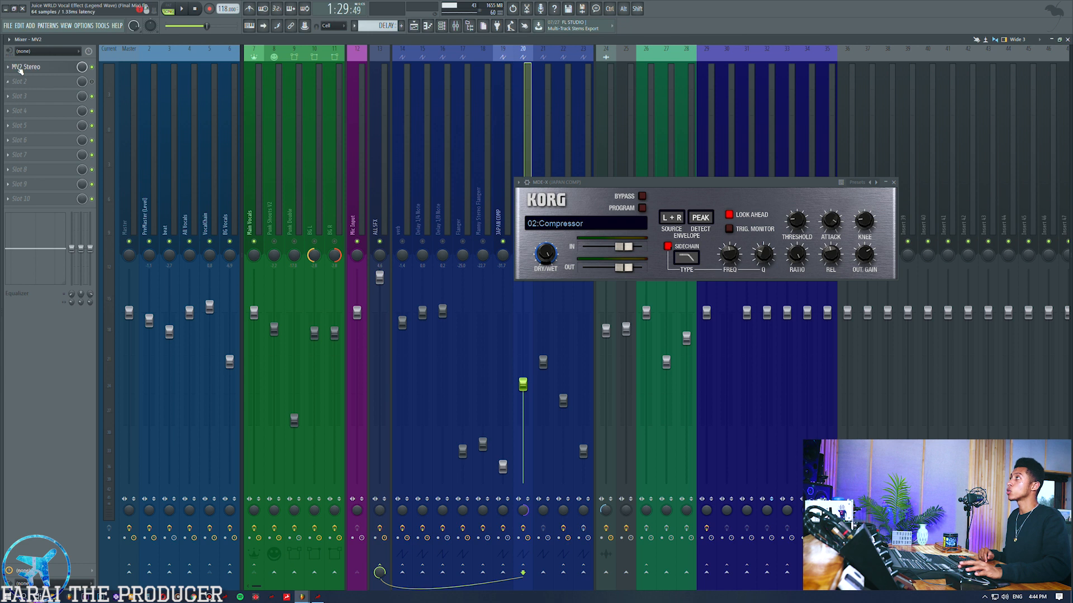
{"action": "left_click_drag", "start_coordinate": [517, 71], "coordinate": [403, 118]}
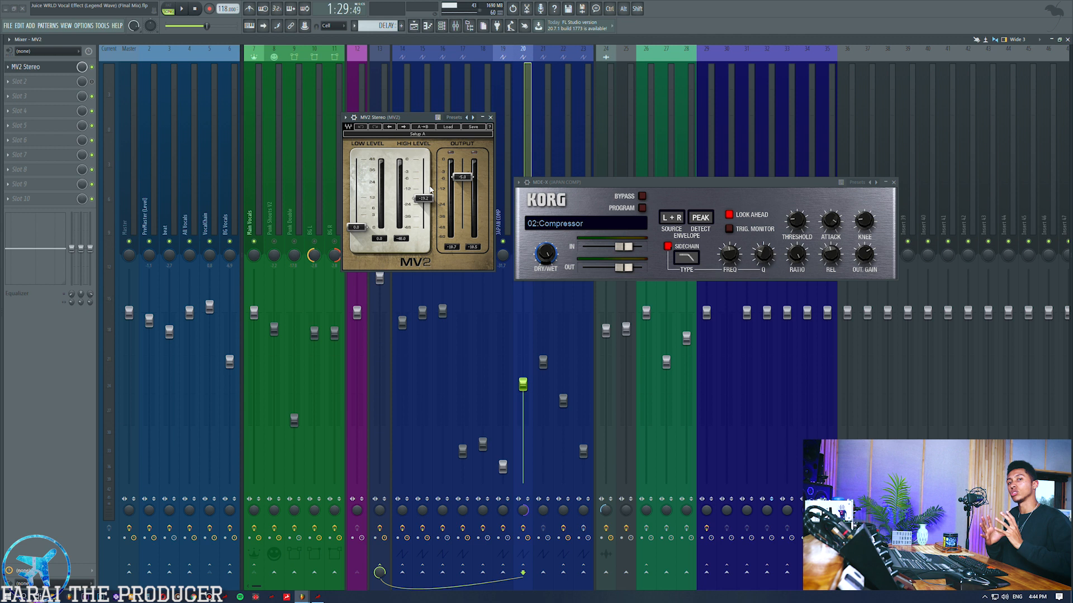
{"action": "left_click", "coordinate": [491, 118]}
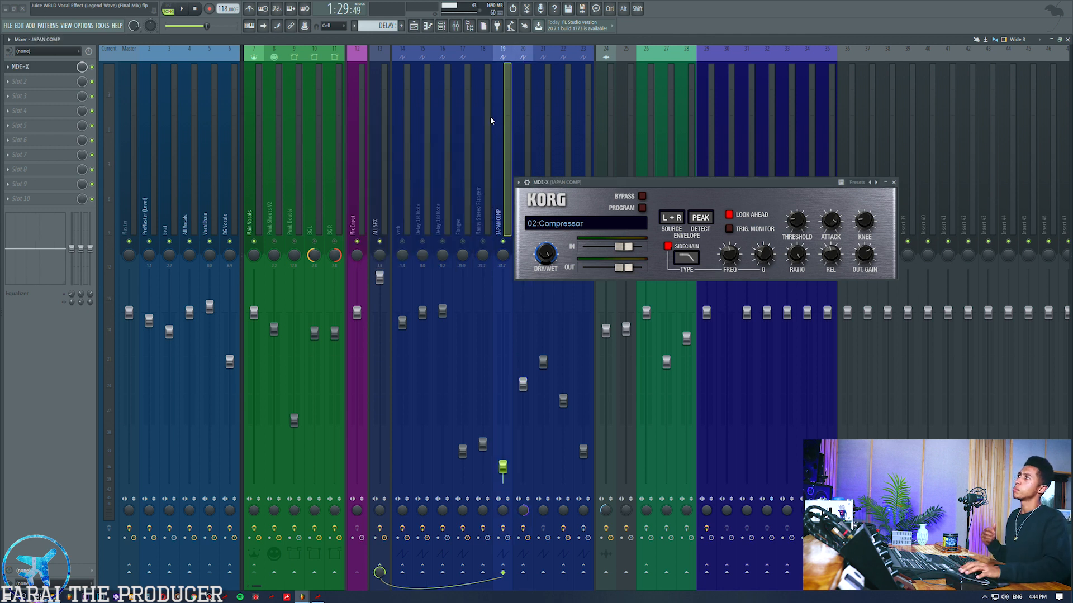
Move the compressor window aside and check the bx_console SSL 4000 G on the VocalChain track
{"action": "left_click_drag", "start_coordinate": [559, 185], "coordinate": [609, 256]}
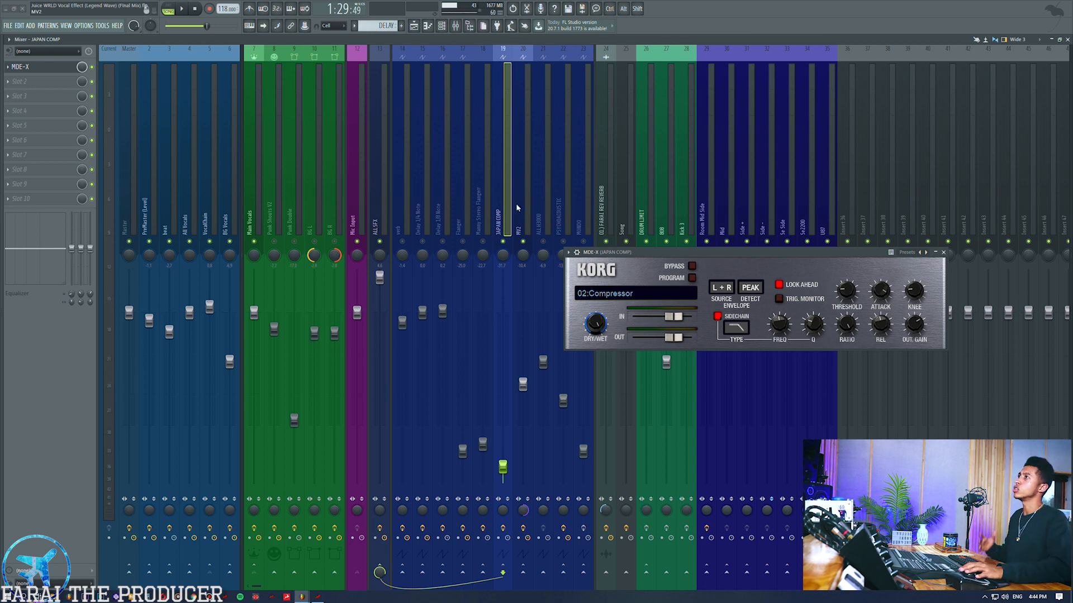
{"action": "mouse_move", "coordinate": [82, 253]}
{"action": "left_mouse_down"}
{"action": "mouse_move", "coordinate": [80, 282]}
{"action": "mouse_move", "coordinate": [72, 247]}
{"action": "left_mouse_up"}
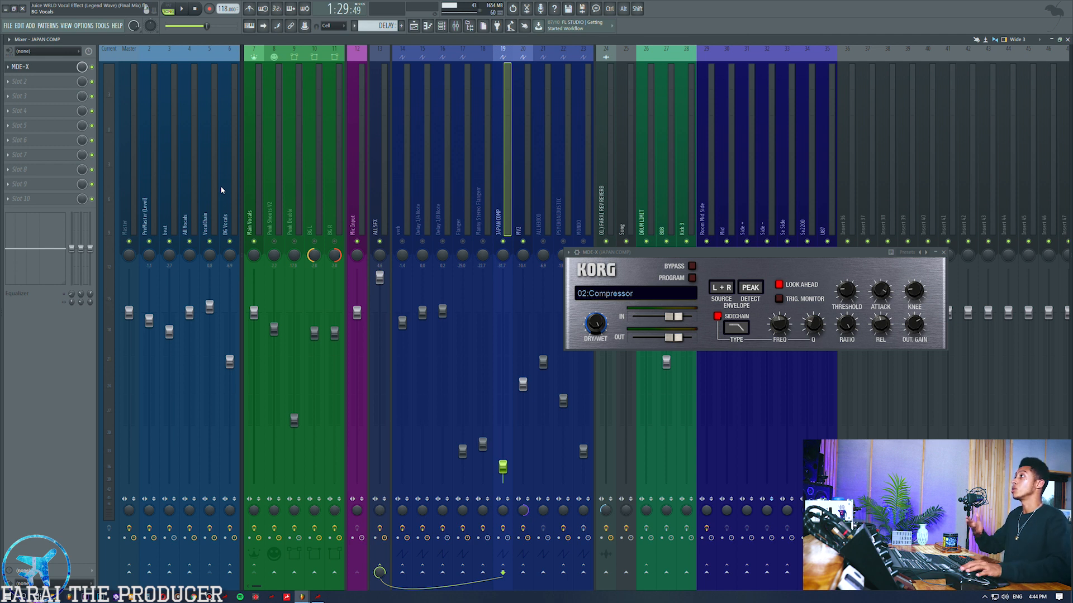
{"action": "left_click", "coordinate": [206, 127]}
{"action": "left_click", "coordinate": [39, 68]}
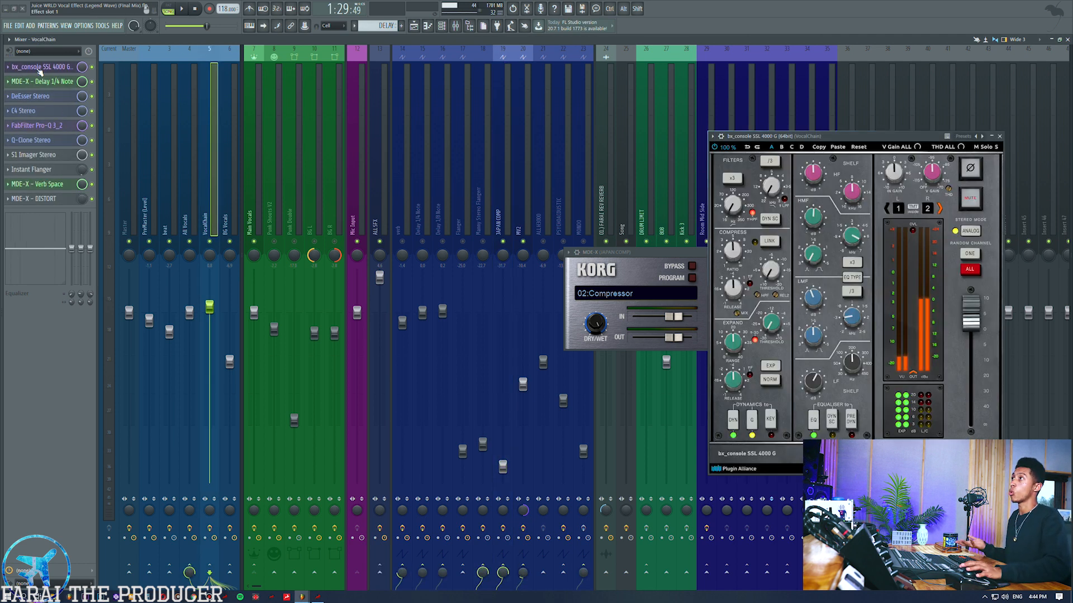
{"action": "left_click", "coordinate": [40, 70]}
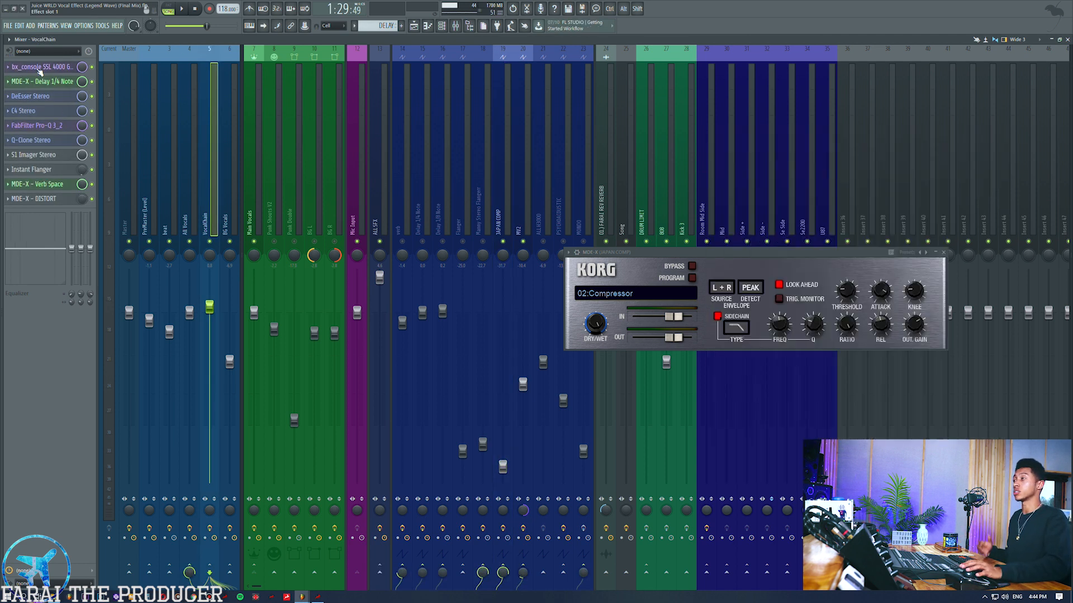
Turn down VocalChain's send to the All Vocals track and start playback with the JAPAN COMP and MV2 sends
{"action": "left_click", "coordinate": [510, 191]}
{"action": "left_click", "coordinate": [514, 190]}
{"action": "left_click", "coordinate": [510, 196]}
{"action": "left_click", "coordinate": [206, 190]}
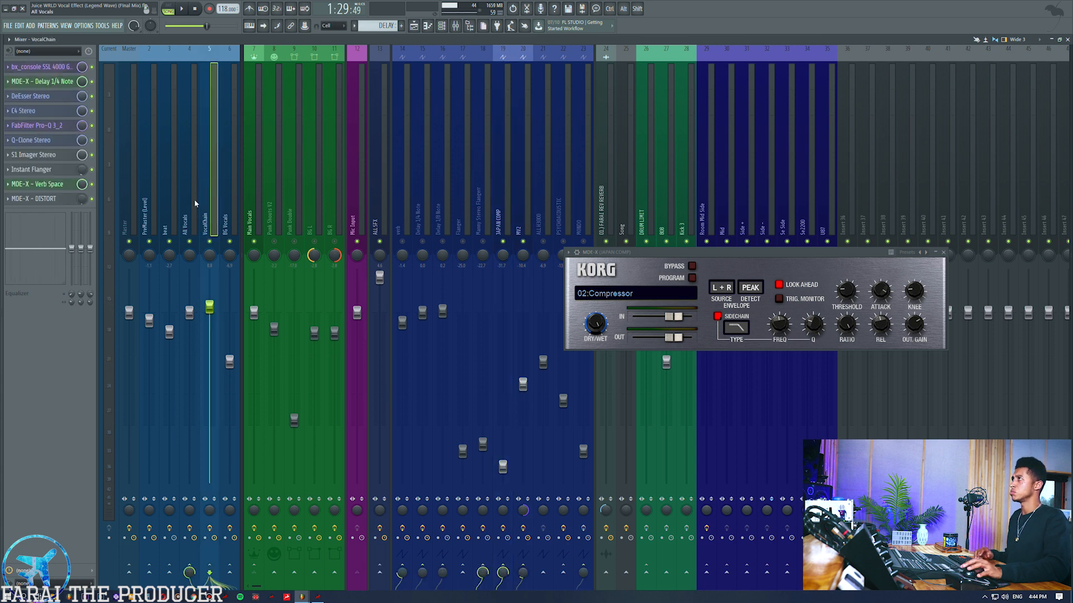
{"action": "key", "text": "space"}
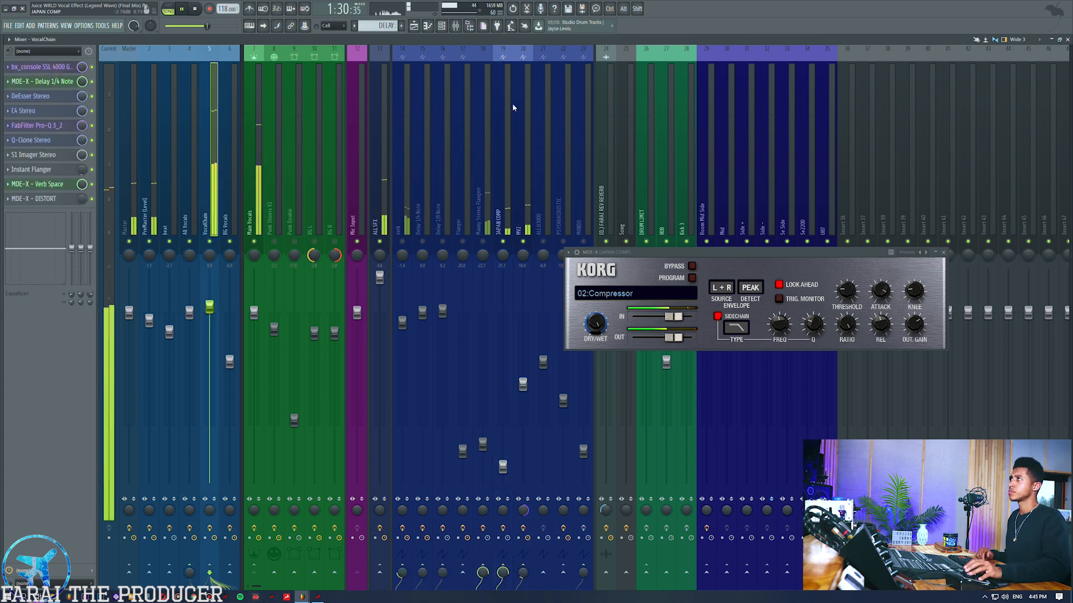
Audition the JAPAN COMP track with its fader raised well above its mix level, and undo the level change
{"action": "left_click", "coordinate": [511, 162]}
{"action": "left_click", "coordinate": [515, 203]}
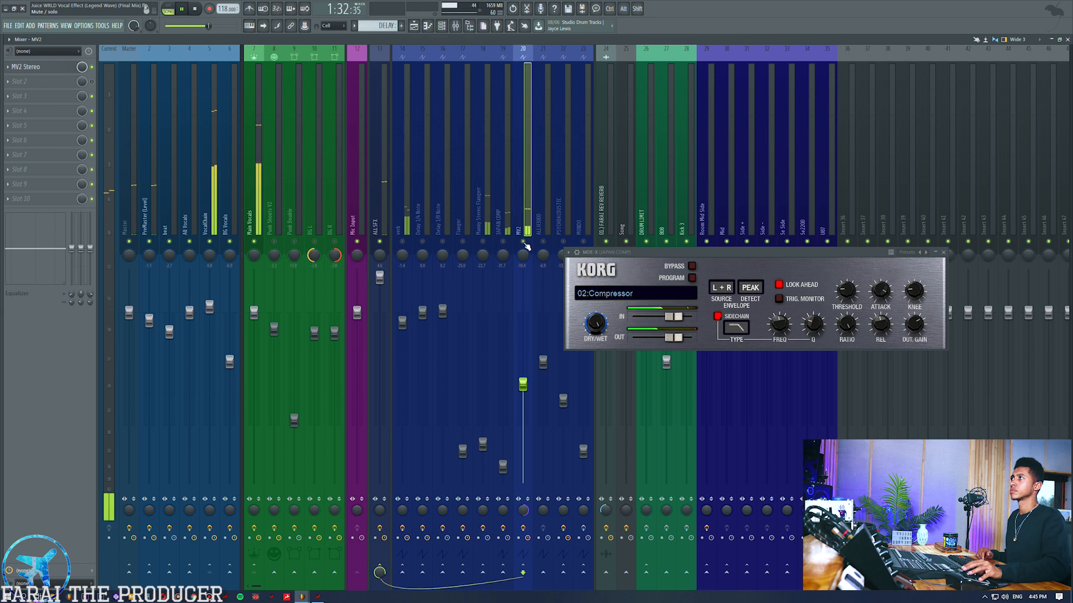
{"action": "left_click", "coordinate": [507, 235]}
{"action": "left_click_drag", "start_coordinate": [519, 450], "coordinate": [518, 346]}
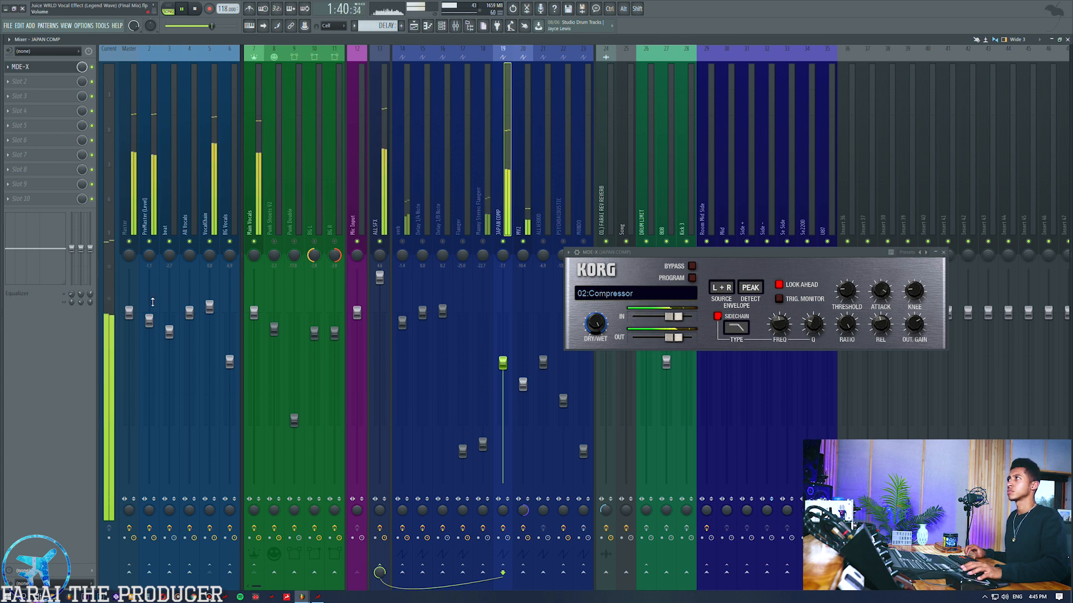
{"action": "key", "text": "ctrl+z"}
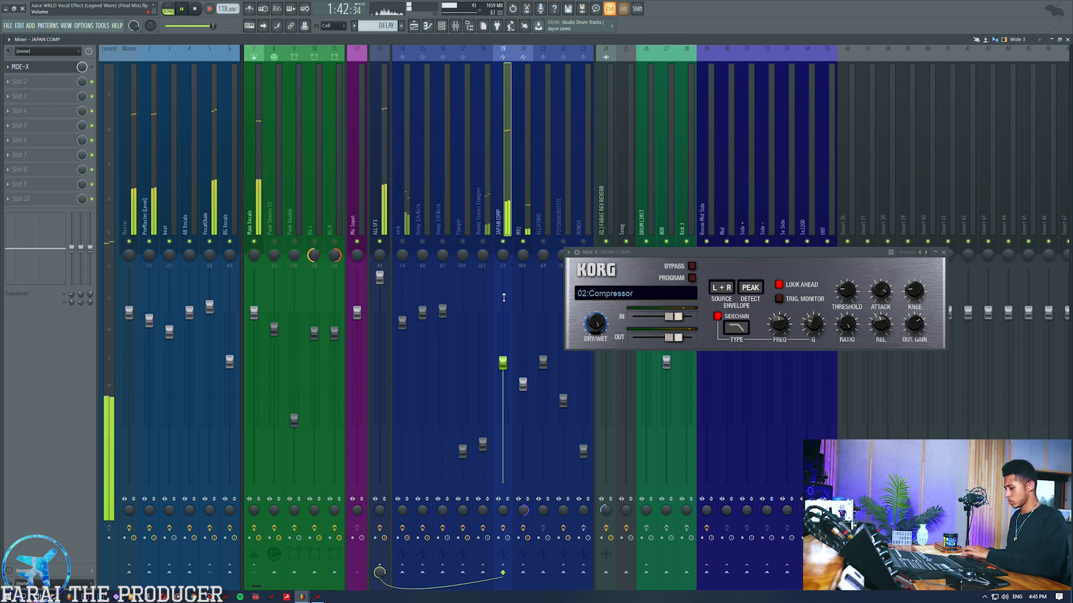
{"action": "key", "text": "ctrl+alt+z"}
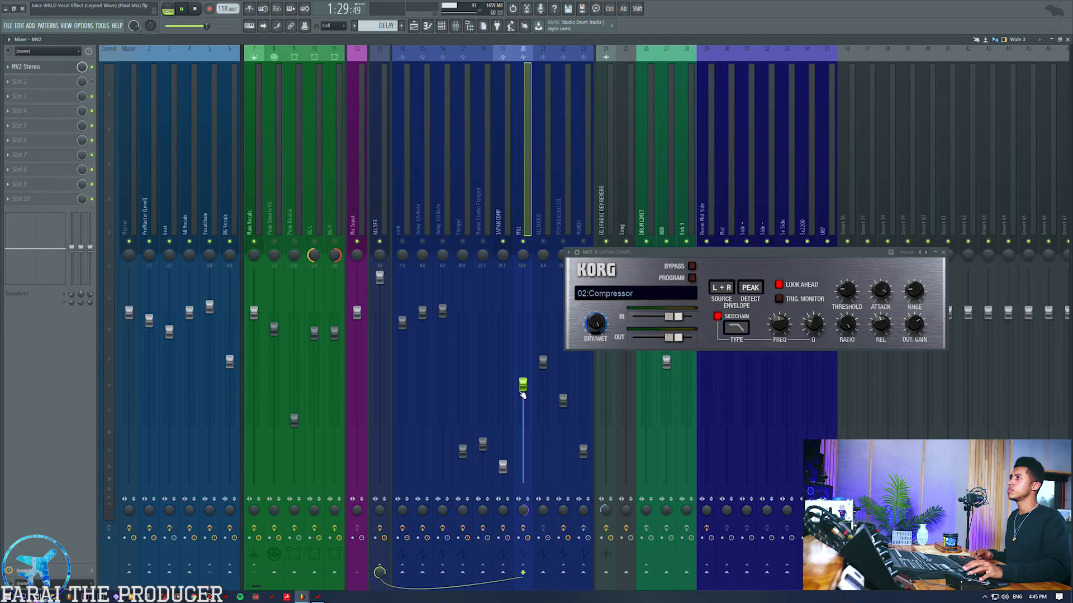
Try a much higher MV2 fader level during playback, undo it, and stop playback
{"action": "left_click_drag", "start_coordinate": [522, 395], "coordinate": [522, 272]}
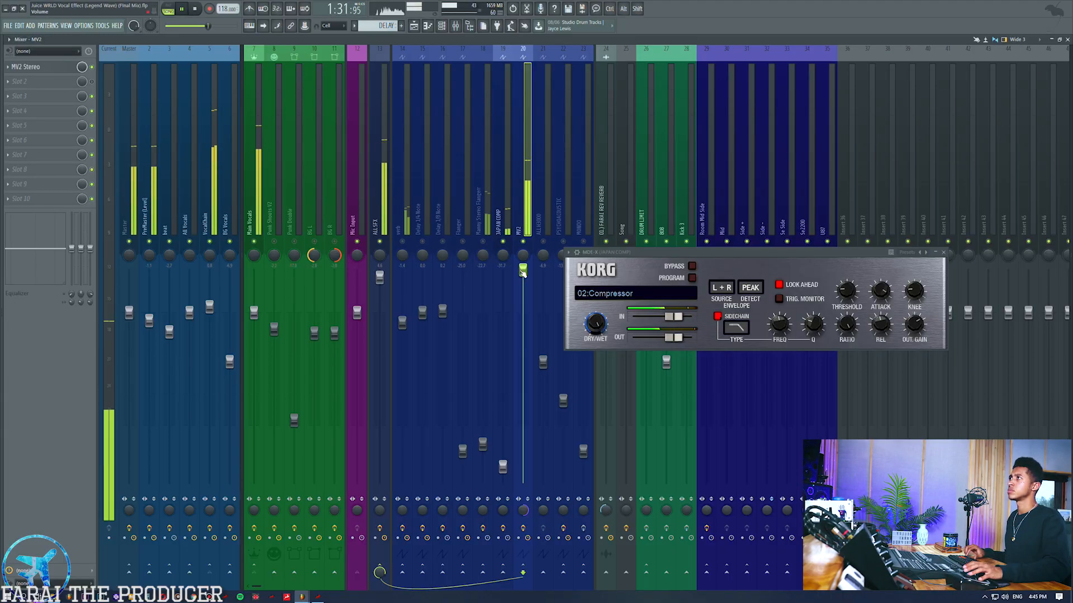
{"action": "key", "text": "ctrl+z"}
{"action": "key", "text": "ctrl+z"}
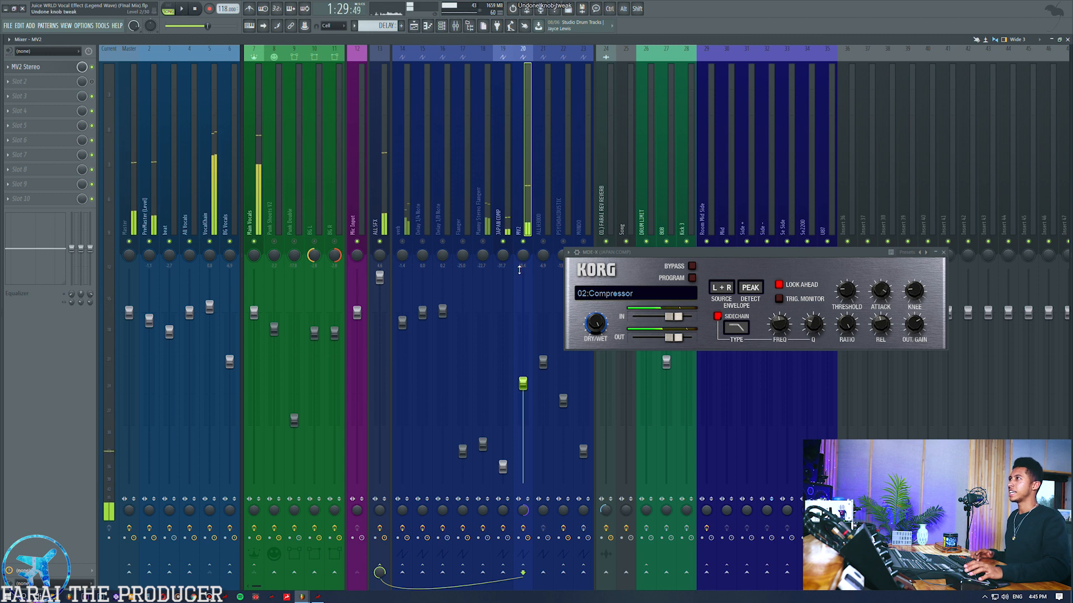
{"action": "key", "text": "space"}
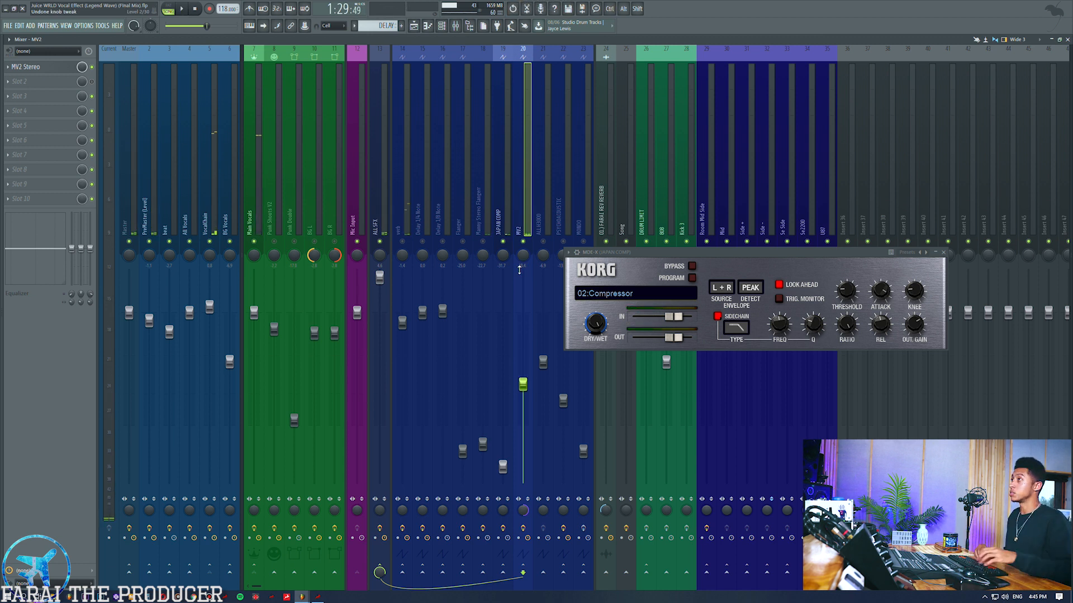
Replay the vocal from VocalChain, boost JAPAN COMP strongly for comparison, undo the boost and close the compressor window
{"action": "left_click", "coordinate": [213, 174]}
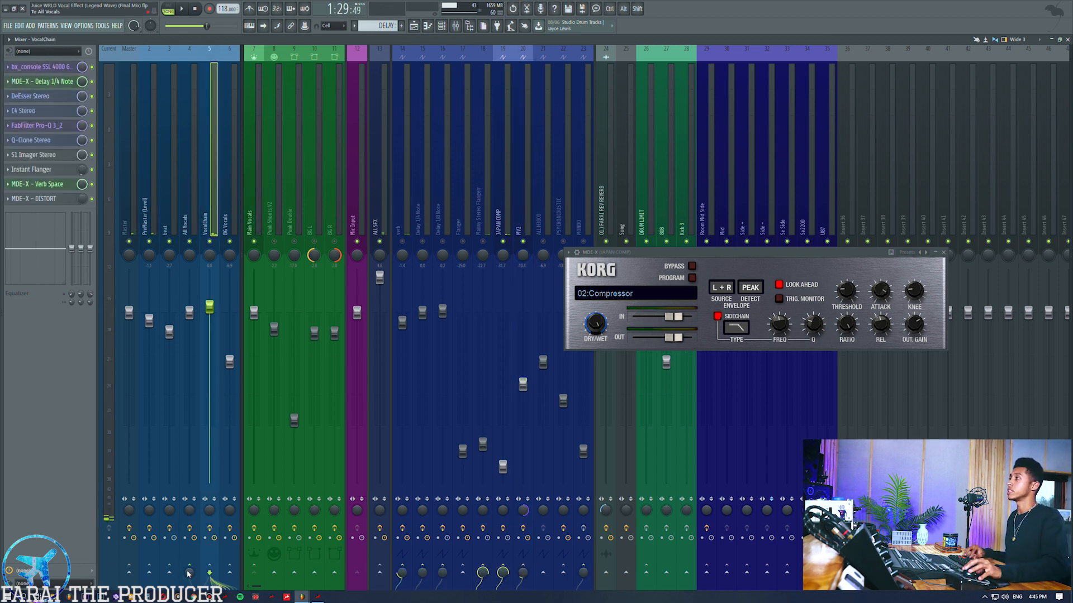
{"action": "key", "text": "space"}
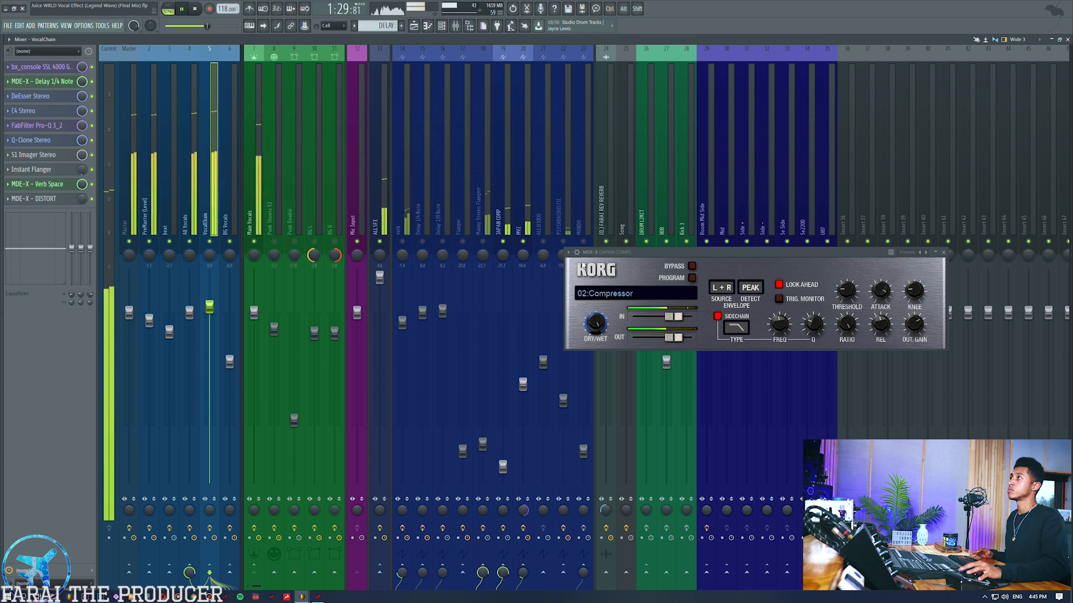
{"action": "left_click", "coordinate": [507, 244]}
{"action": "left_click_drag", "start_coordinate": [502, 467], "coordinate": [503, 383]}
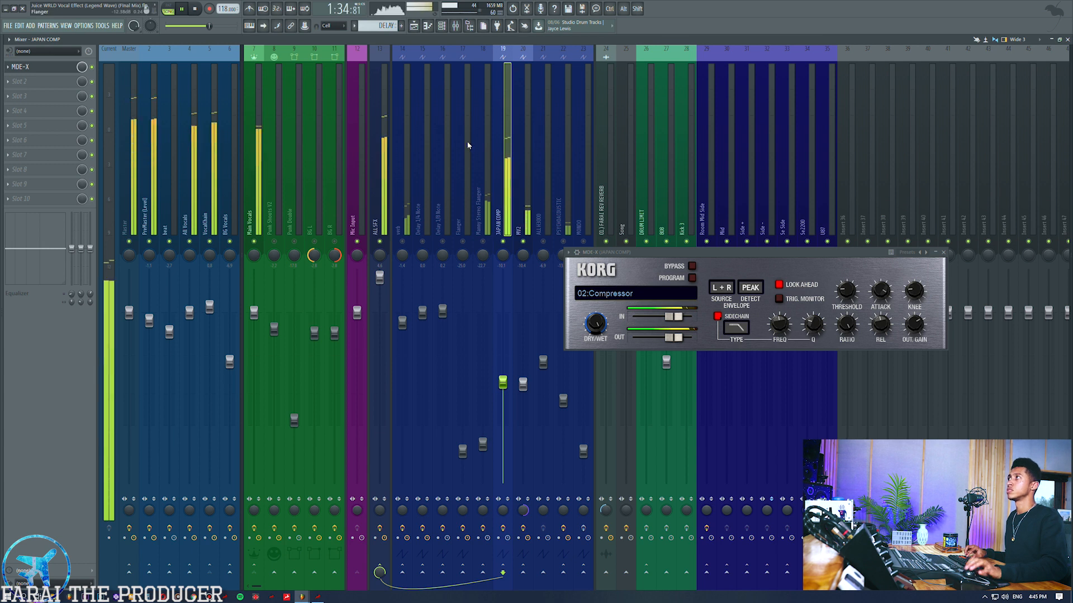
{"action": "key", "text": "ctrl+z"}
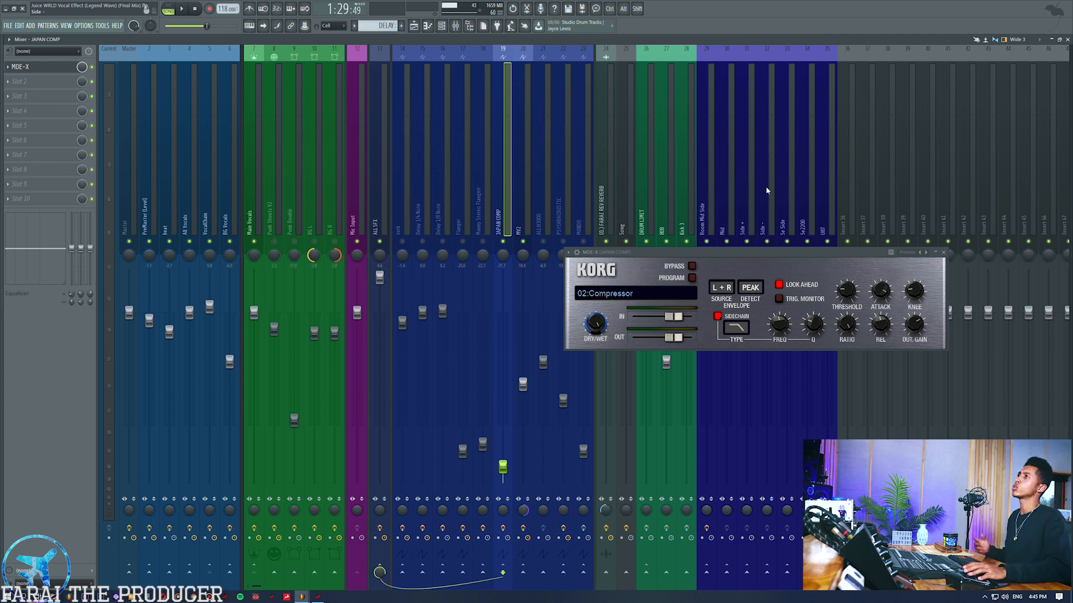
{"action": "left_click", "coordinate": [945, 254]}
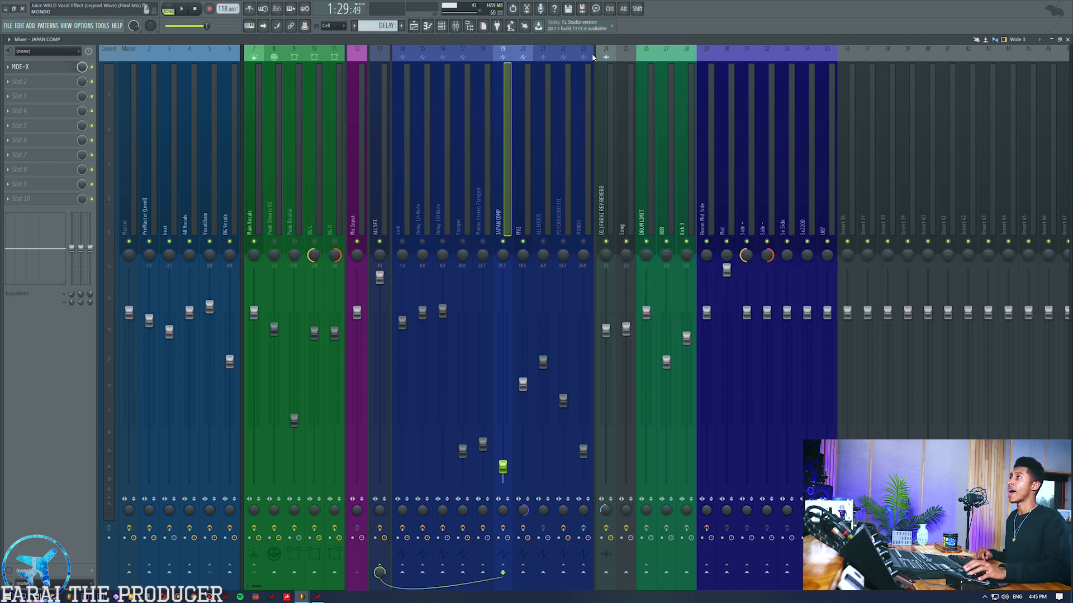
Examine the ALL H3000 and verb tracks, solo ALL H3000 with its routed tracks, and check the playlist
{"action": "left_click", "coordinate": [536, 177]}
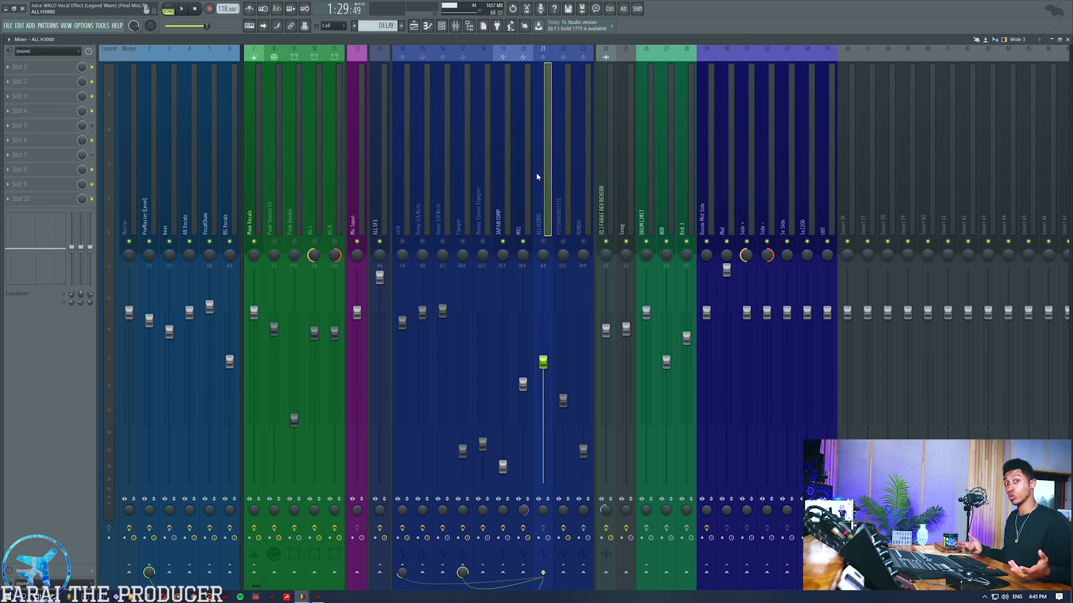
{"action": "left_click_drag", "start_coordinate": [420, 175], "coordinate": [396, 179]}
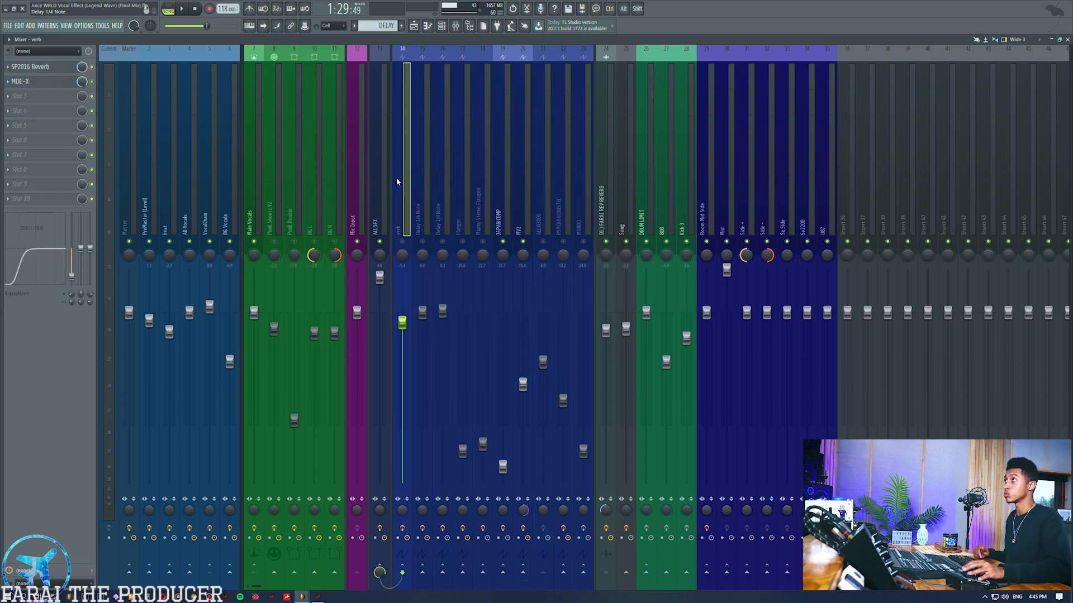
{"action": "left_click", "coordinate": [540, 237]}
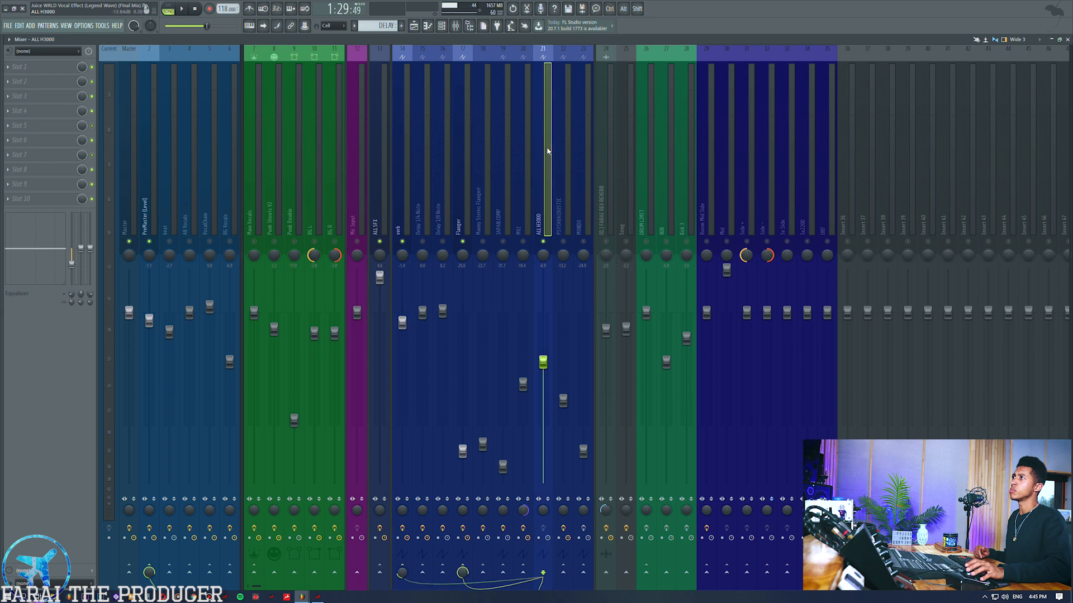
{"action": "left_click", "coordinate": [414, 27]}
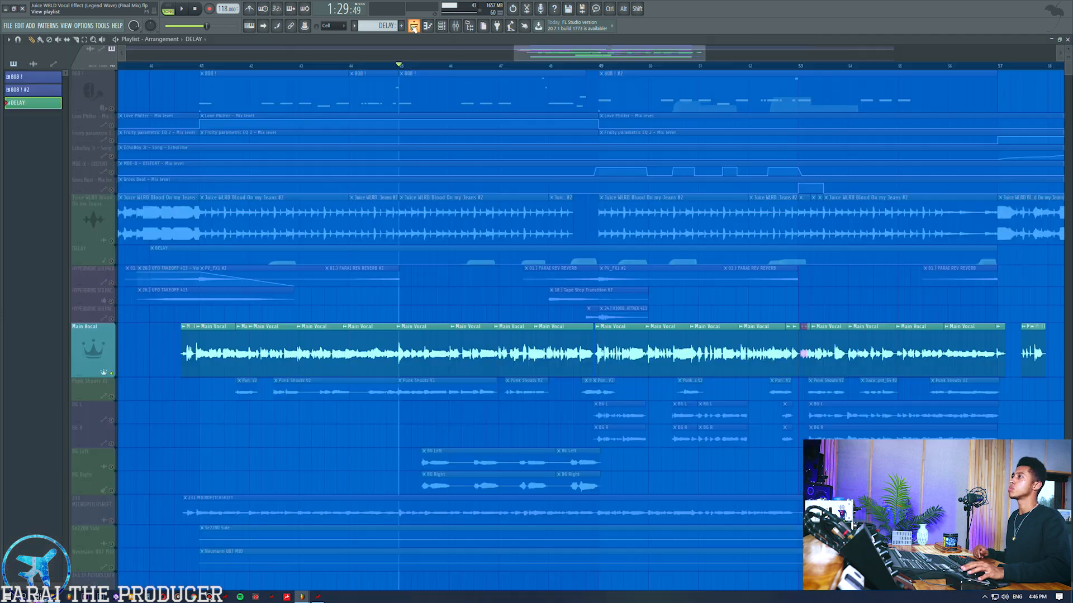
{"action": "left_click", "coordinate": [455, 26]}
Clear the solo, mute the effect tracks from verb through MV2 and the vocals from Punk Shouts V2 through BG R, and test playback
{"action": "left_click", "coordinate": [255, 241]}
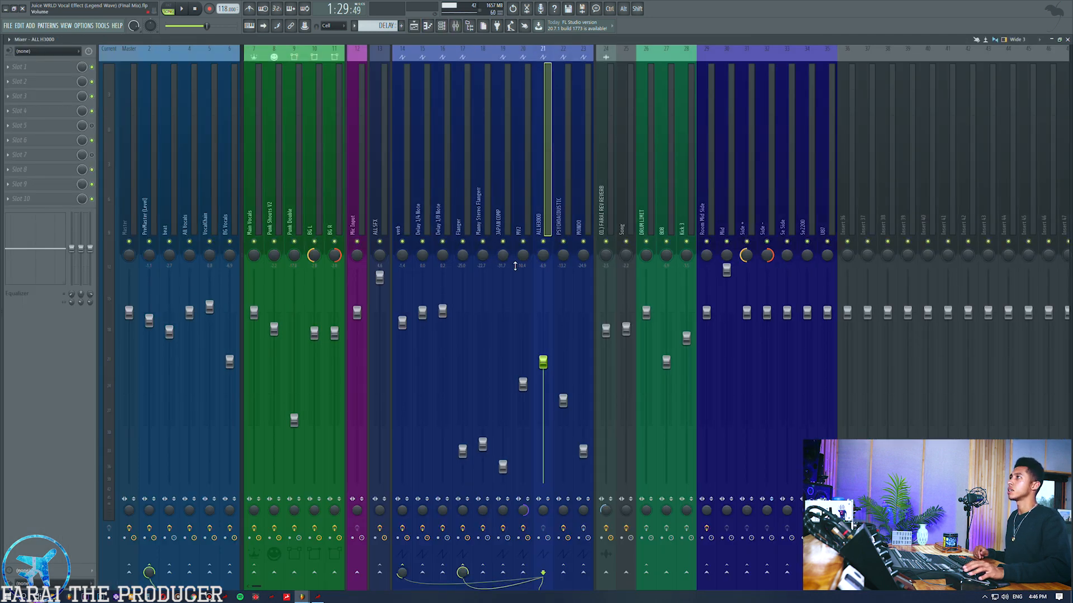
{"action": "left_click_drag", "start_coordinate": [406, 248], "coordinate": [523, 242]}
{"action": "left_click_drag", "start_coordinate": [274, 241], "coordinate": [334, 243]}
{"action": "key", "text": "space"}
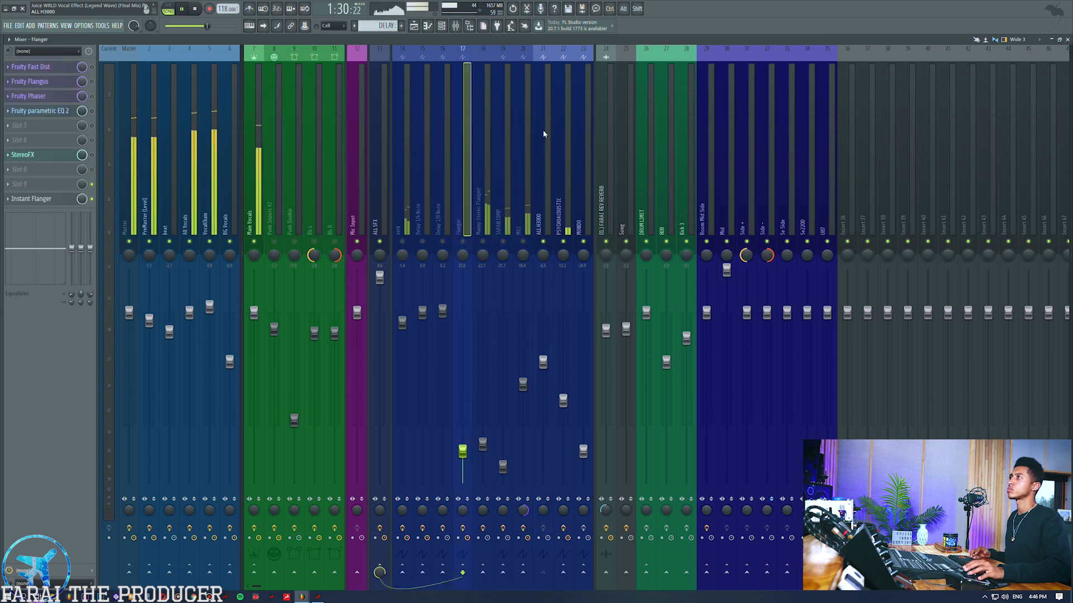
{"action": "left_click", "coordinate": [527, 187]}
{"action": "key", "text": "space"}
Solo the 231 MICROPITCHSHIFT track in the playlist, toggling the Se2200 Side and Neumann U87 MID tracks on and off again
{"action": "left_click", "coordinate": [415, 27]}
{"action": "scroll", "coordinate": [451, 280], "scroll_direction": "down", "scroll_amount": 3}
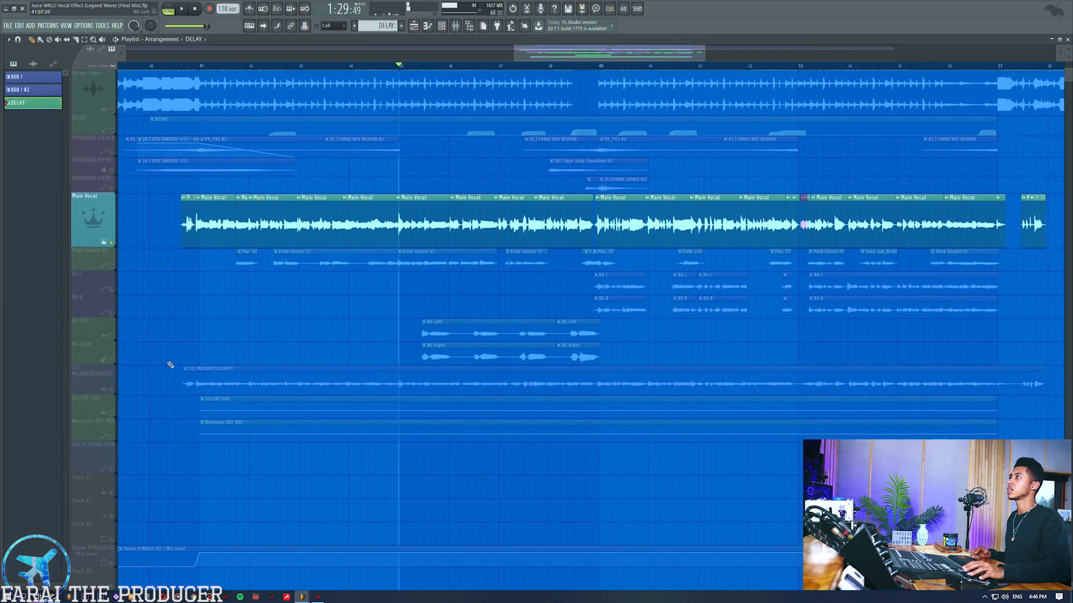
{"action": "right_click", "coordinate": [111, 380]}
{"action": "left_click", "coordinate": [112, 402]}
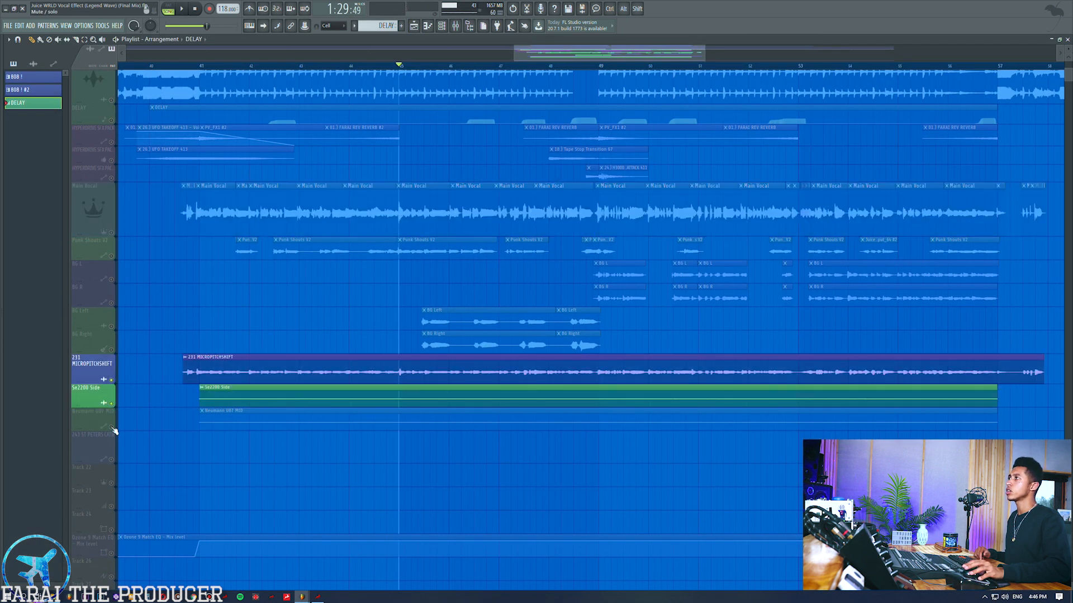
{"action": "left_click", "coordinate": [112, 424]}
{"action": "left_click", "coordinate": [111, 426]}
{"action": "left_click", "coordinate": [112, 403]}
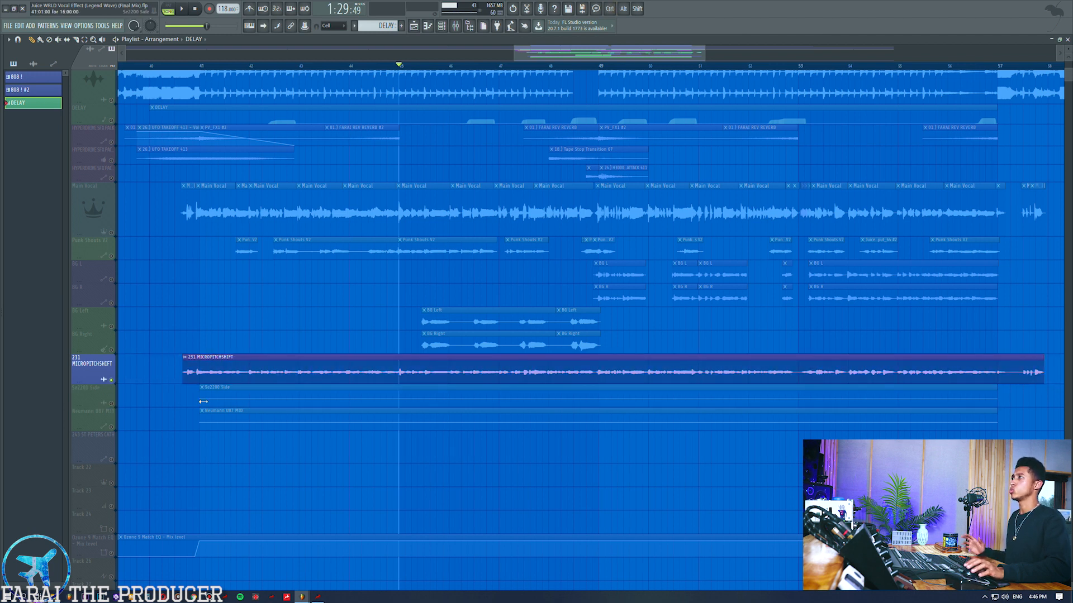
{"action": "left_click", "coordinate": [455, 27]}
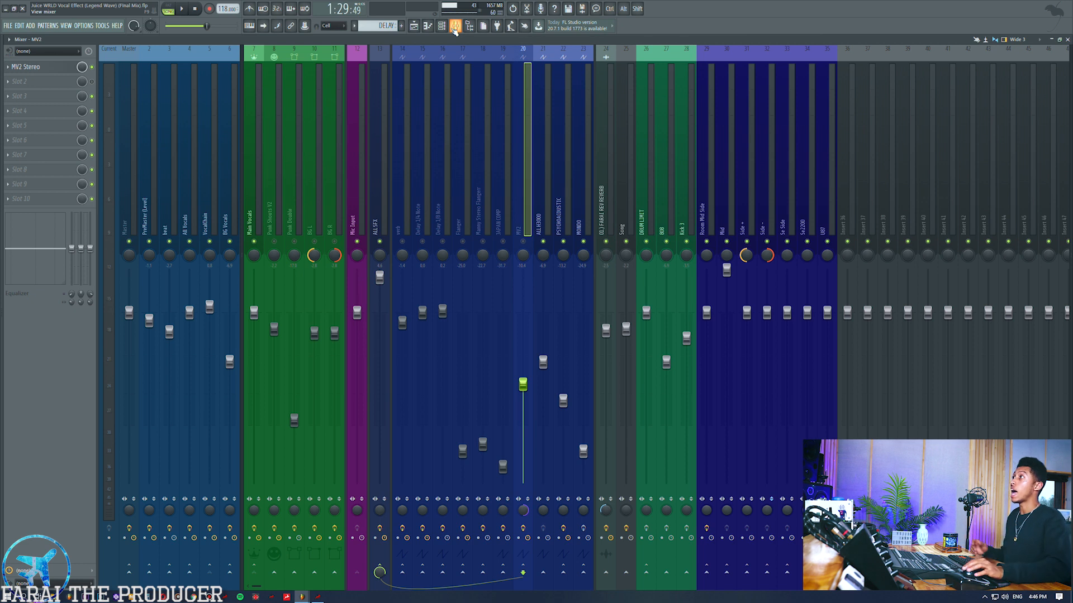
Play the soloed pitch-shifted vocal through the ALL H3000 mixer track, check it in the playlist, and stop playback
{"action": "key", "text": "space"}
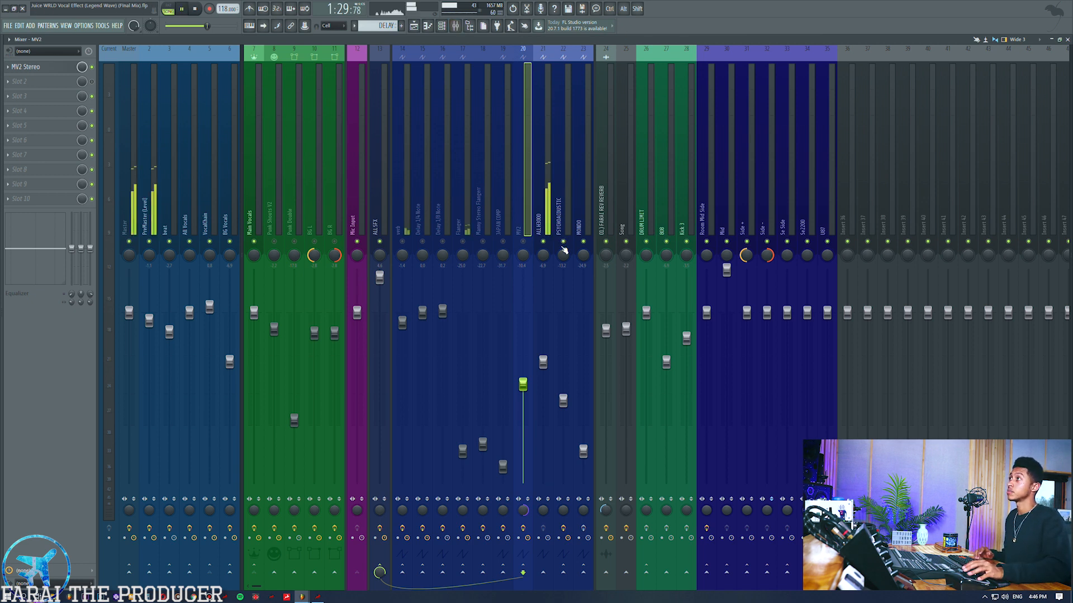
{"action": "left_click", "coordinate": [541, 189]}
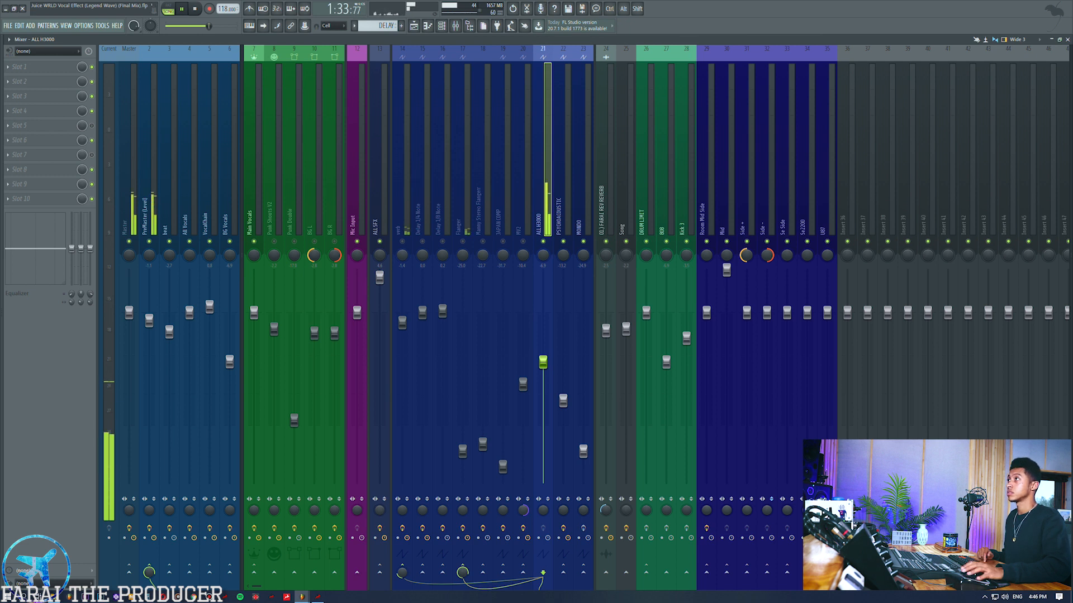
{"action": "left_click", "coordinate": [420, 27]}
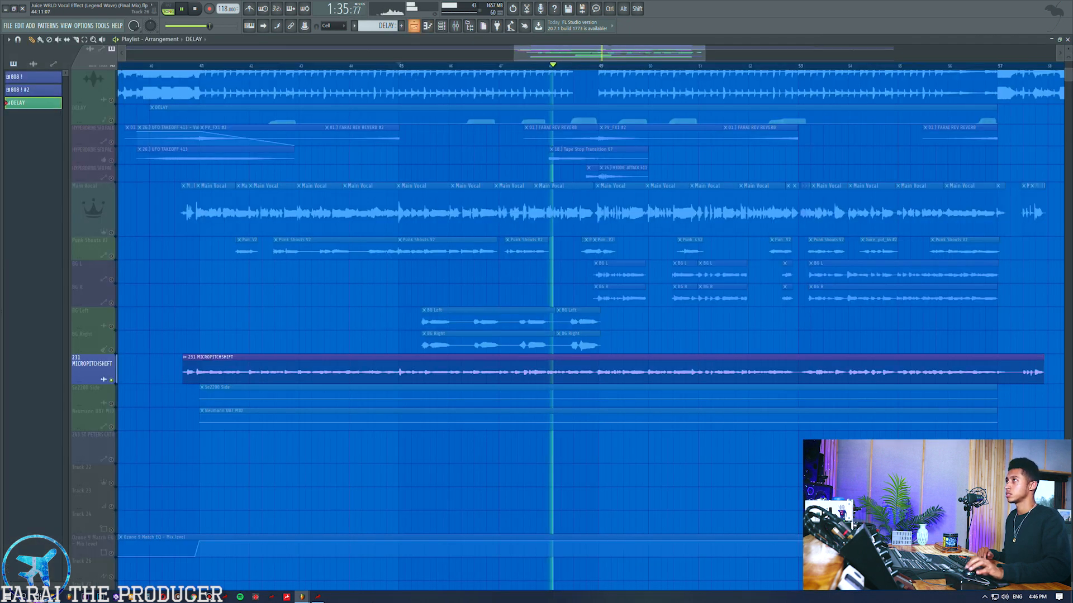
{"action": "left_click", "coordinate": [455, 26]}
{"action": "left_click", "coordinate": [416, 27]}
{"action": "key", "text": "space"}
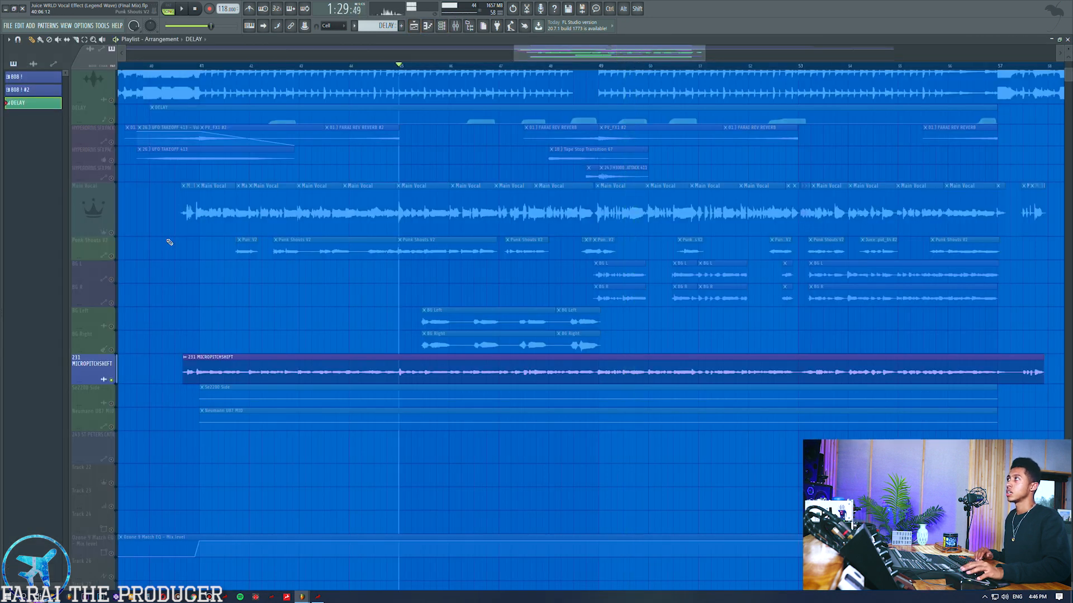
Enable the Main Vocal playlist track and the Manny Stereo Flanger mixer track, and compare playback with ALL H3000 muted and unmuted
{"action": "left_click", "coordinate": [111, 231]}
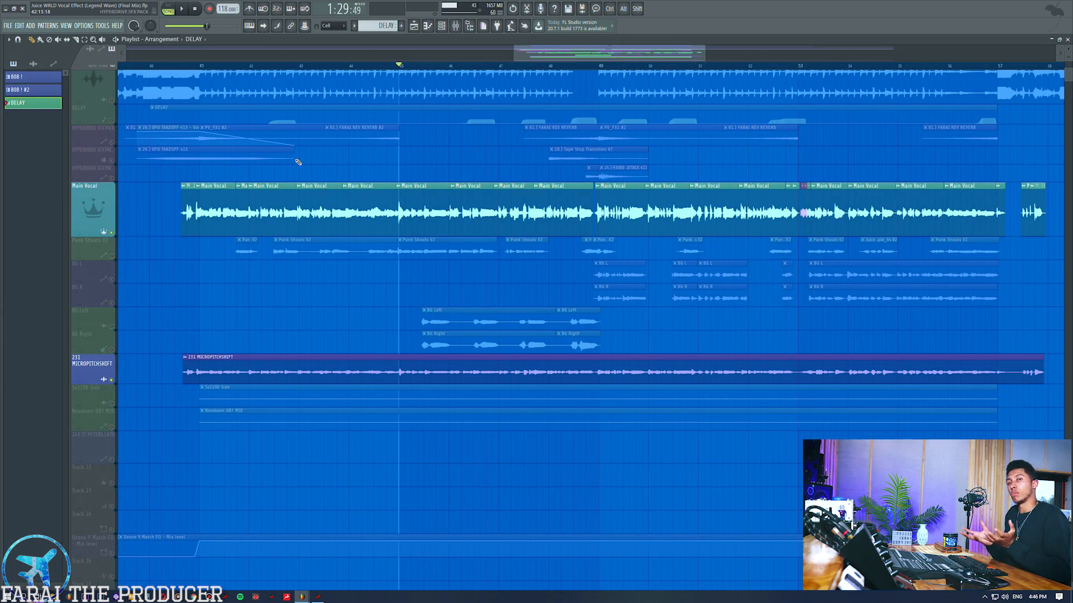
{"action": "left_click", "coordinate": [456, 25]}
{"action": "left_click", "coordinate": [483, 247]}
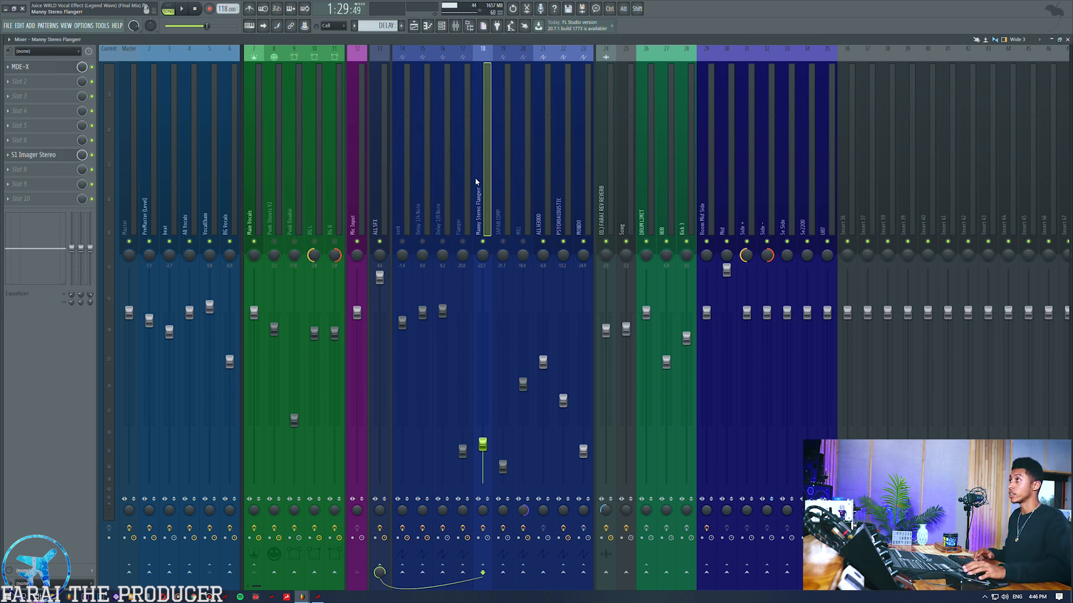
{"action": "key", "text": "space"}
{"action": "mouse_move", "coordinate": [483, 444]}
{"action": "left_mouse_down"}
{"action": "mouse_move", "coordinate": [483, 367]}
{"action": "mouse_move", "coordinate": [484, 444]}
{"action": "left_mouse_up"}
{"action": "left_click", "coordinate": [543, 243]}
{"action": "left_click", "coordinate": [543, 242]}
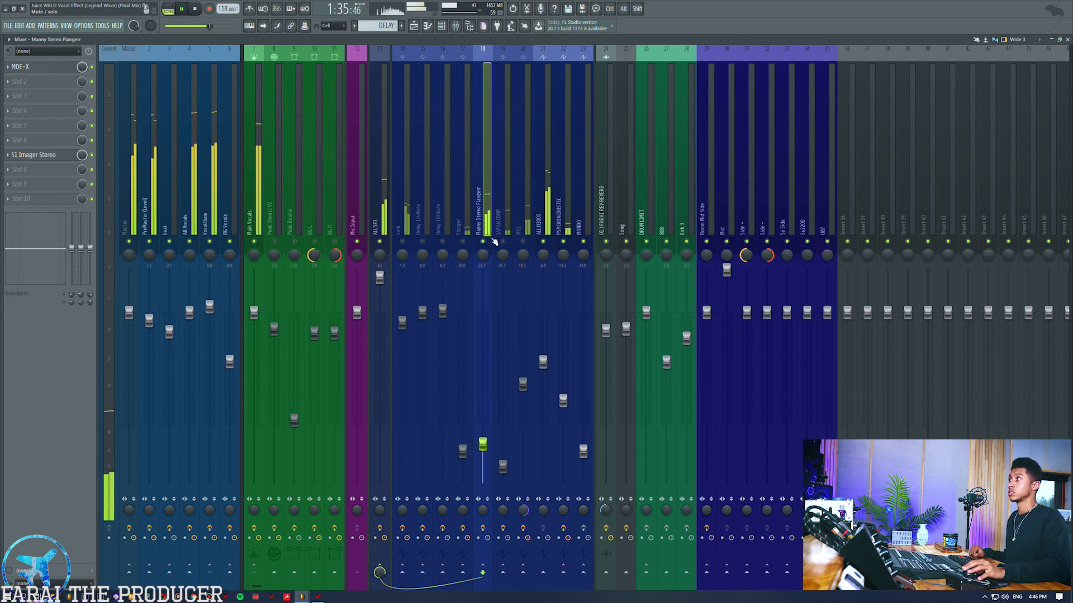
{"action": "left_click", "coordinate": [484, 241]}
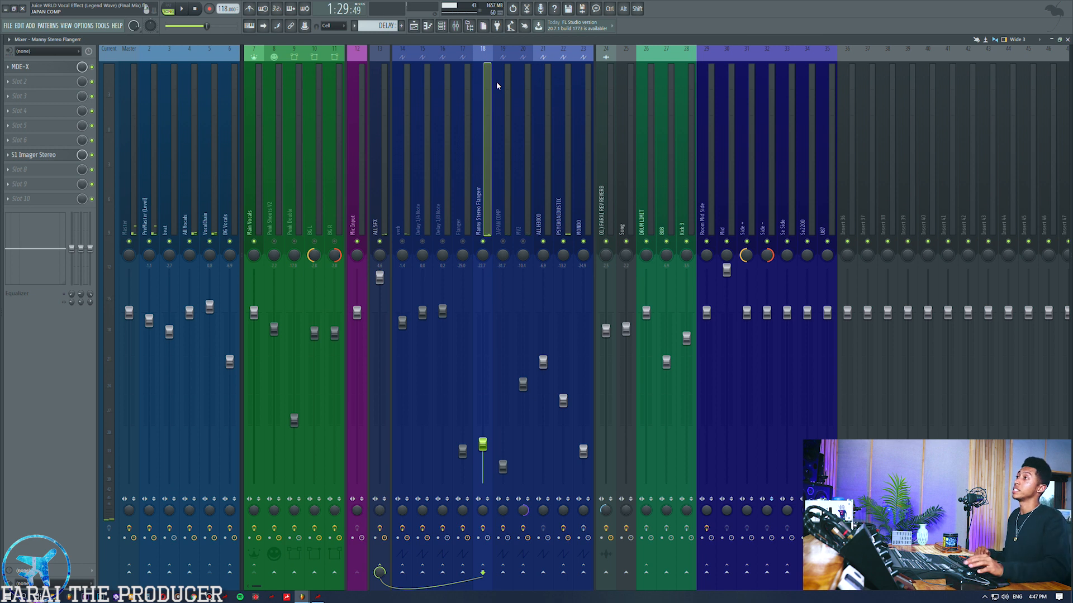
Inspect the SPL Vitalizer MK2-T and the mid/side Patcher on the PSYCHOACOUSTIC track, close Patcher and move the Vitalizer aside
{"action": "left_click", "coordinate": [562, 177]}
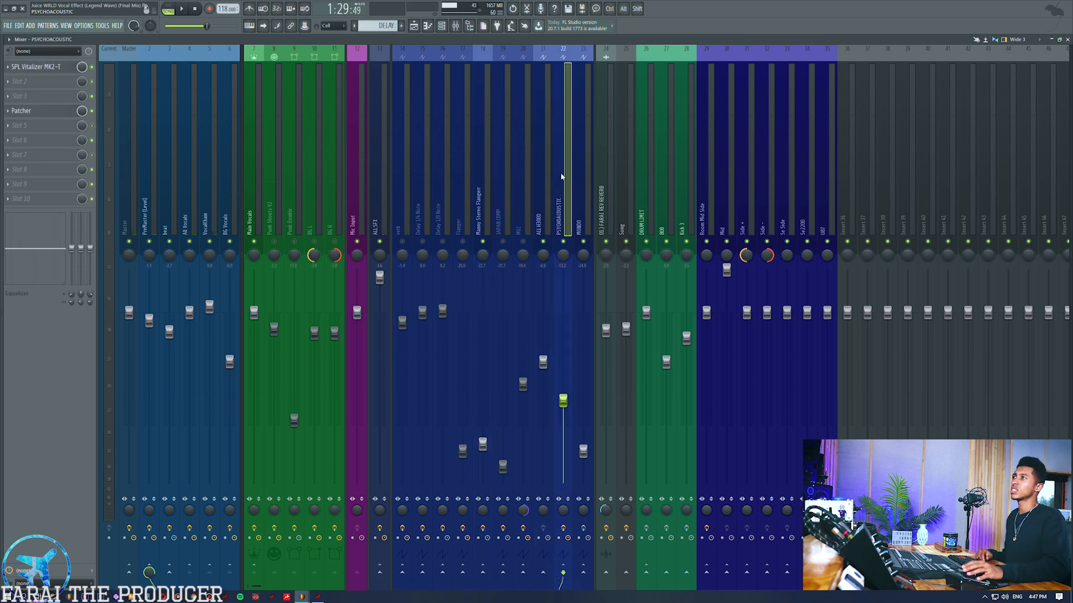
{"action": "left_click", "coordinate": [43, 67]}
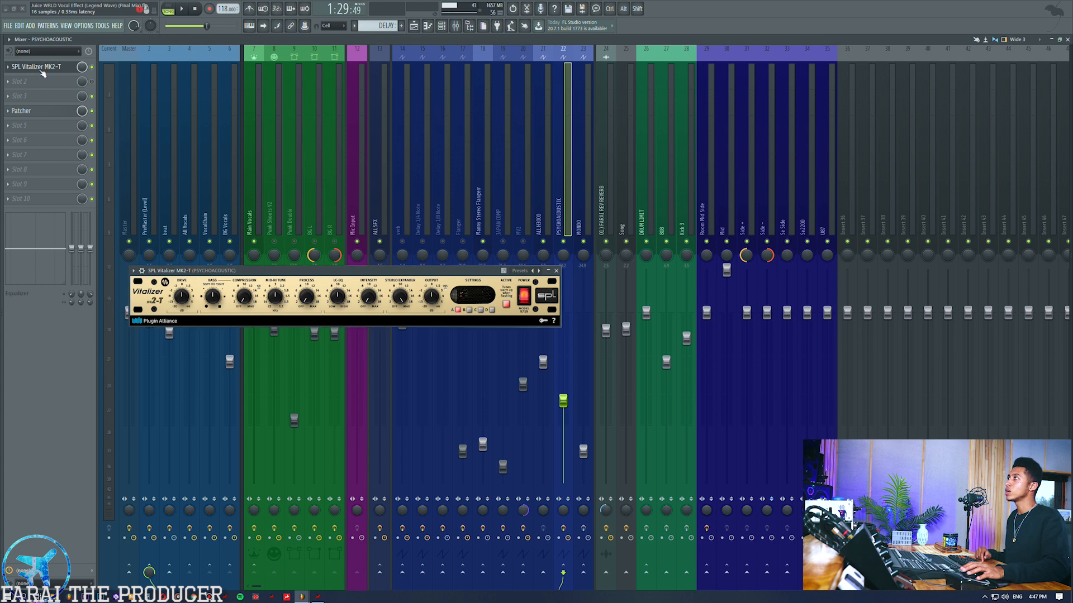
{"action": "left_click", "coordinate": [46, 113]}
{"action": "left_click_drag", "start_coordinate": [251, 138], "coordinate": [773, 260]}
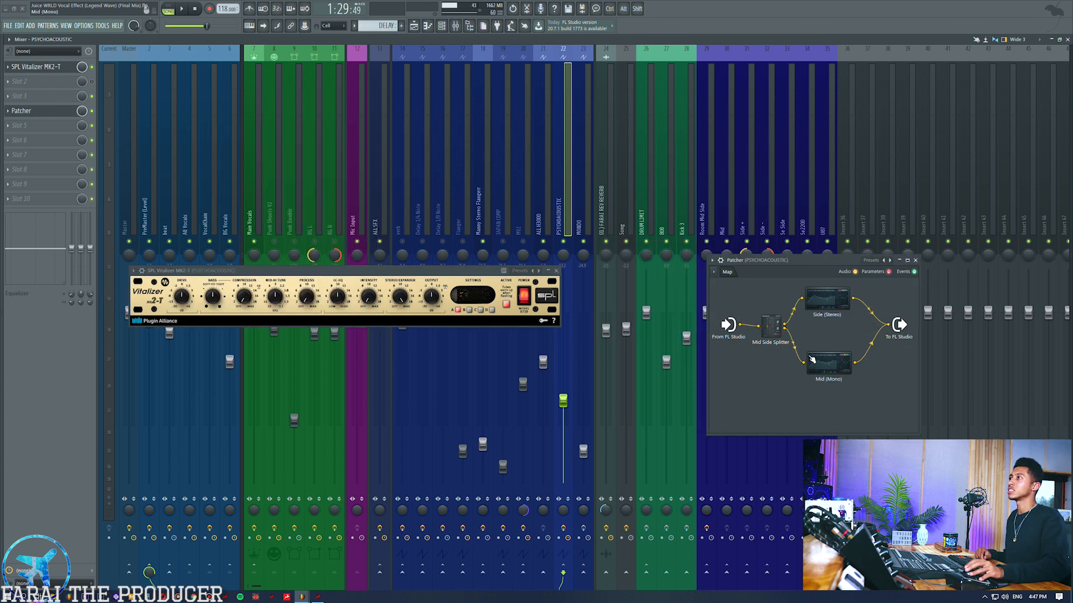
{"action": "left_click", "coordinate": [916, 261]}
{"action": "left_click_drag", "start_coordinate": [362, 271], "coordinate": [713, 330]}
Trace the send routing through the VocalChain, All Vocals, PSYCHOACOUSTIC and Main Vocals tracks
{"action": "left_click", "coordinate": [210, 183]}
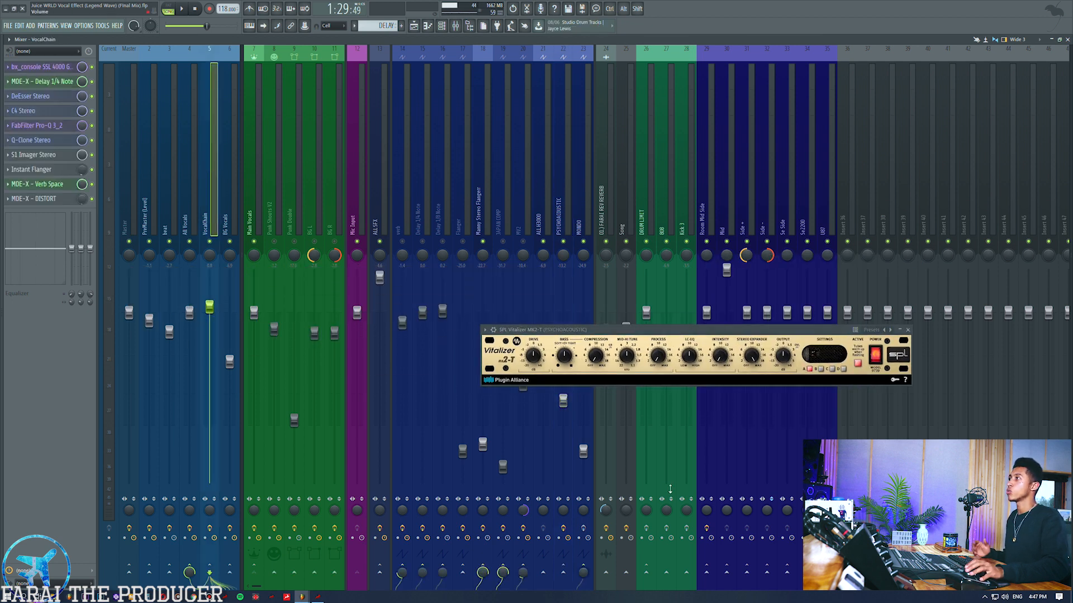
{"action": "left_click", "coordinate": [189, 199]}
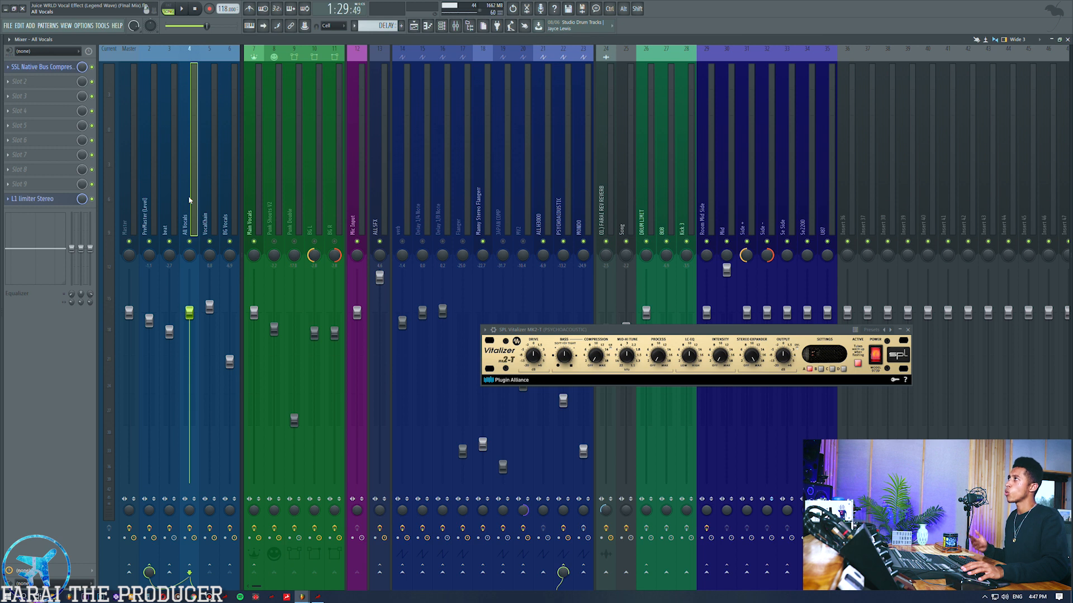
{"action": "left_click", "coordinate": [209, 195]}
{"action": "left_click", "coordinate": [559, 195]}
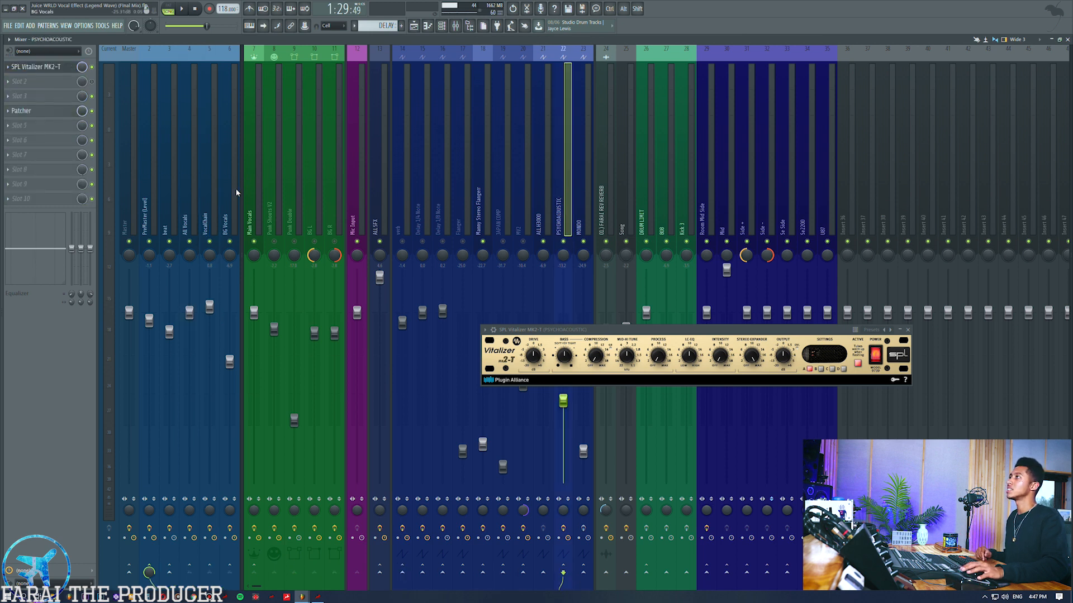
{"action": "left_click", "coordinate": [255, 211]}
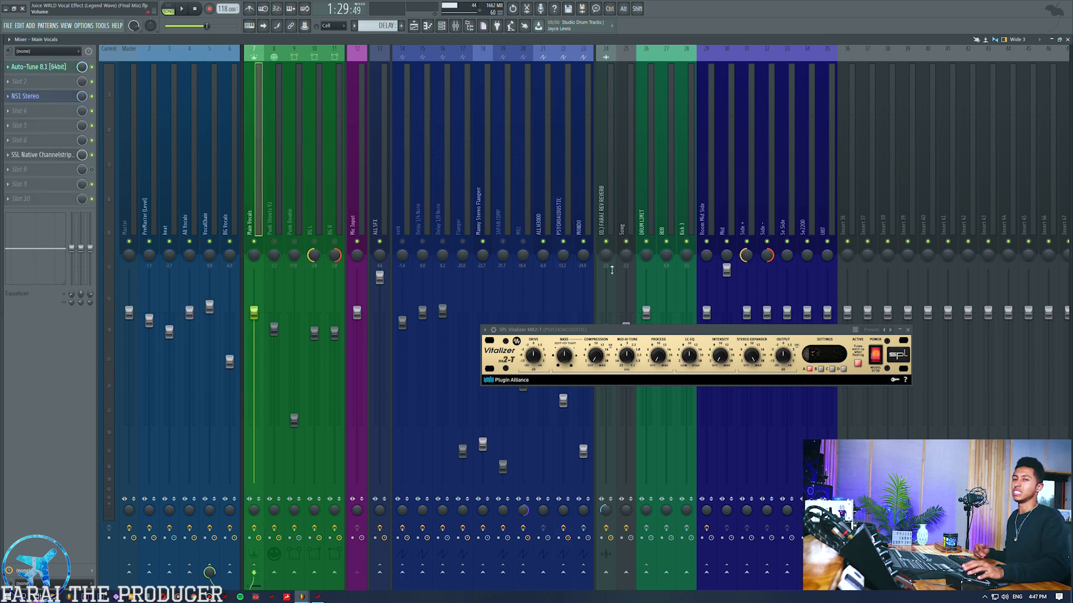
Audition the PSYCHOACOUSTIC track with its fader raised well above its mix level, restore the level, and close the Vitalizer window
{"action": "key", "text": "space"}
{"action": "left_click_drag", "start_coordinate": [563, 401], "coordinate": [563, 270]}
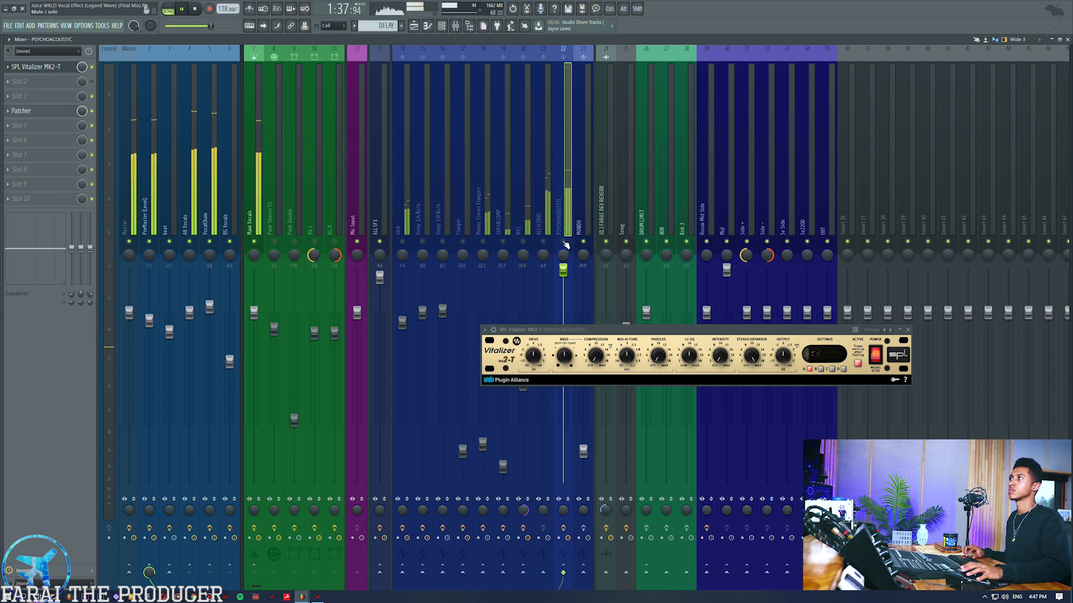
{"action": "key", "text": "space"}
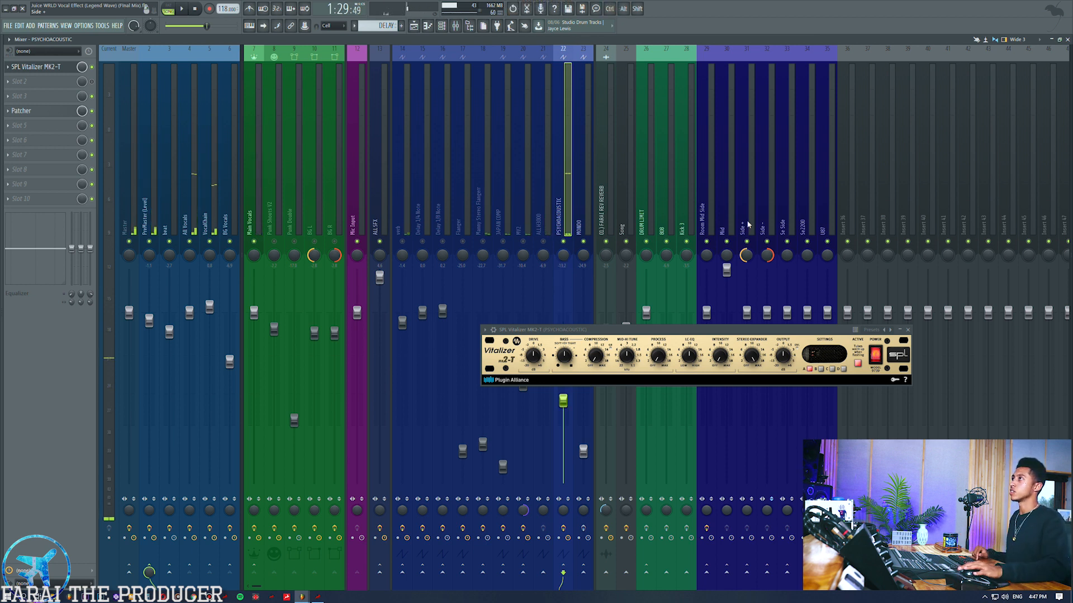
{"action": "left_click", "coordinate": [908, 330]}
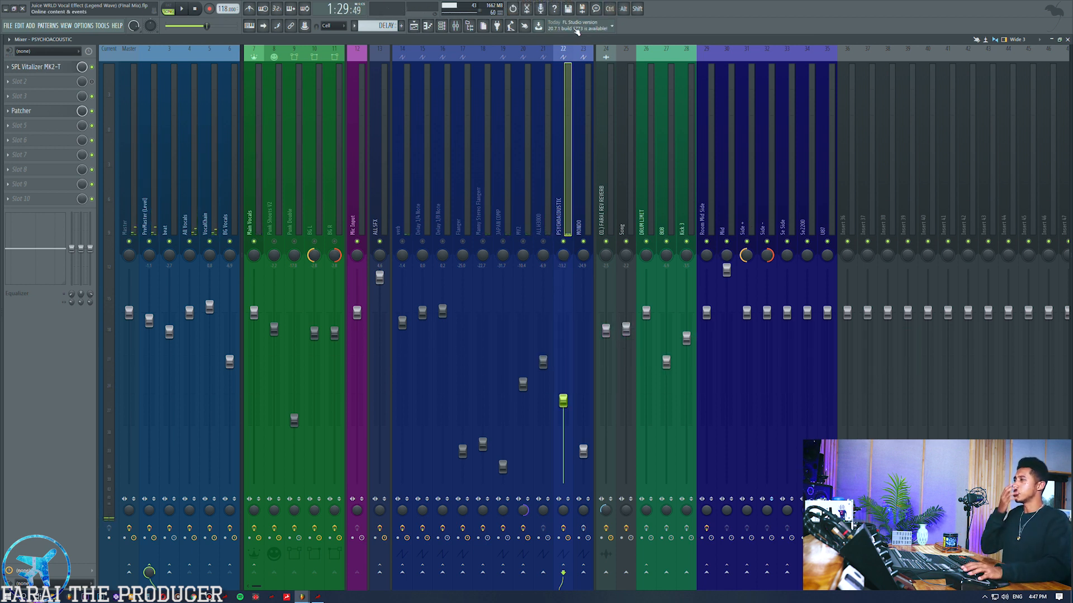
View the full arrangement in the playlist, and reactivate all the muted mixer tracks from the Flanger track
{"action": "left_click", "coordinate": [413, 25]}
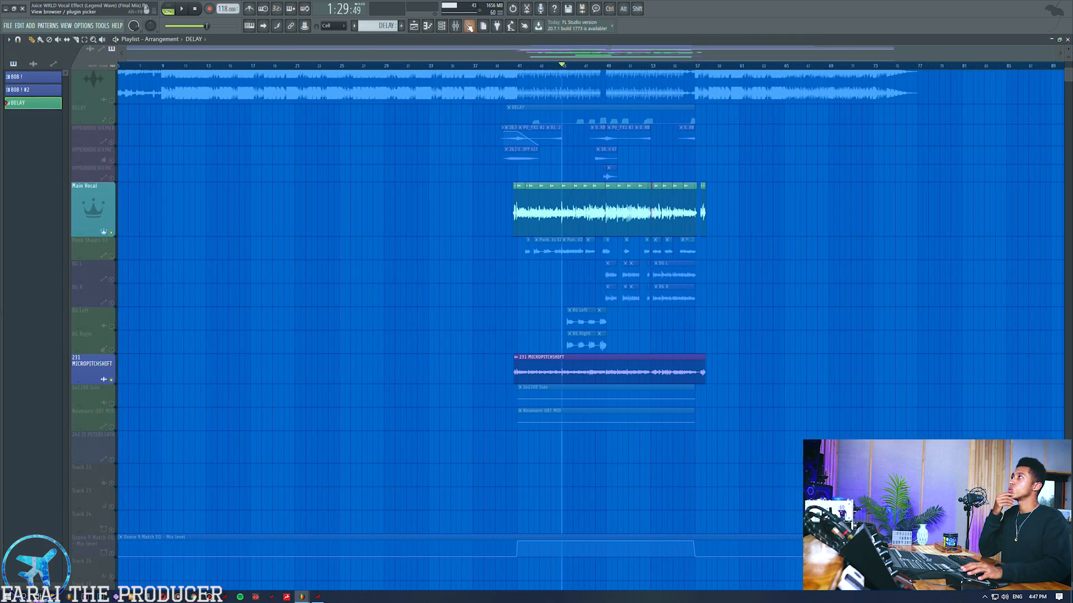
{"action": "key", "text": "F9"}
{"action": "left_click", "coordinate": [460, 239]}
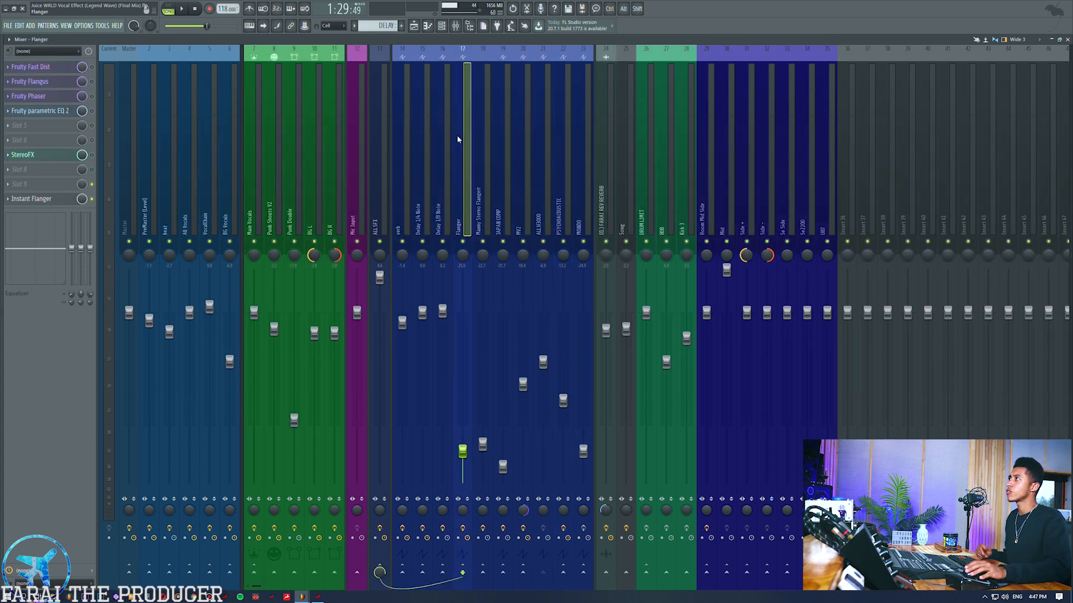
Review the effect inserts on the VocalChain track and on the verb send track
{"action": "left_click", "coordinate": [208, 173]}
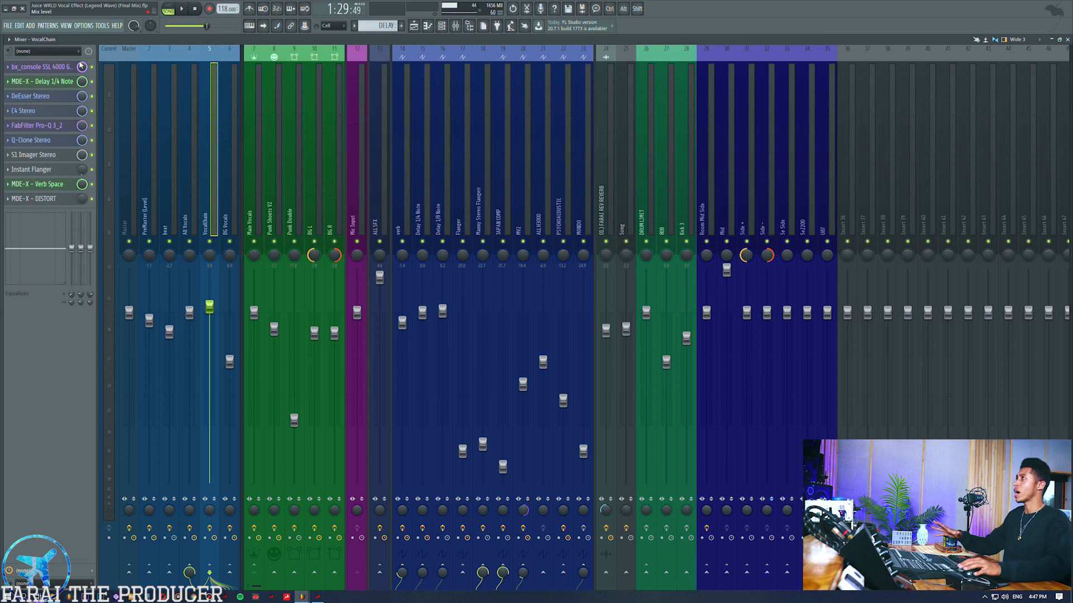
{"action": "left_click_drag", "start_coordinate": [400, 196], "coordinate": [580, 185]}
{"action": "left_click", "coordinate": [400, 209]}
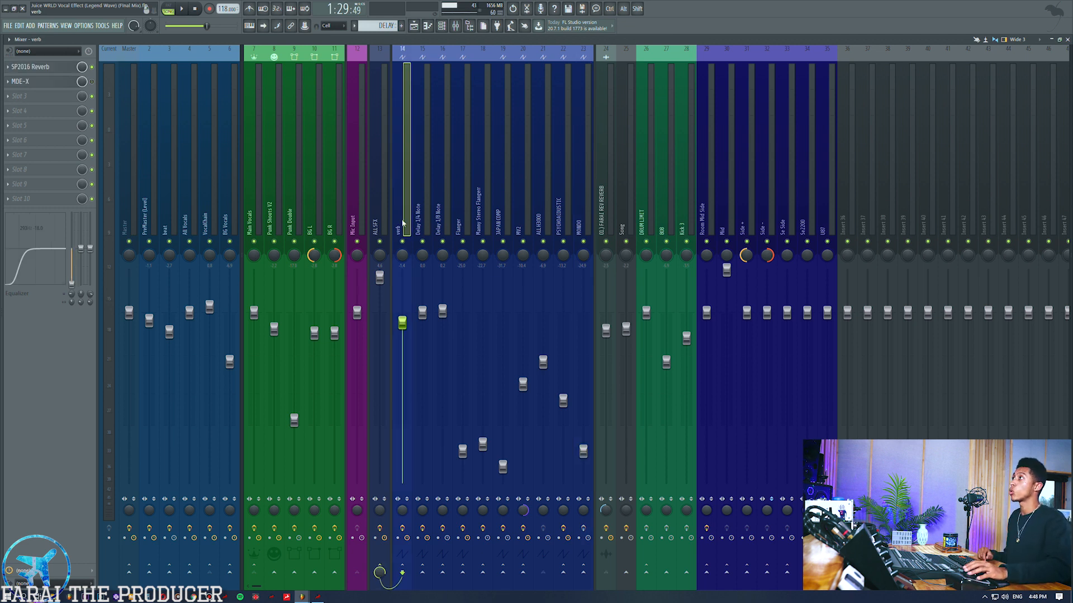
Return to the VocalChain track, inspect the channel strip settings of its bx_console SSL 4000 G, and close the plugin
{"action": "left_click", "coordinate": [208, 176]}
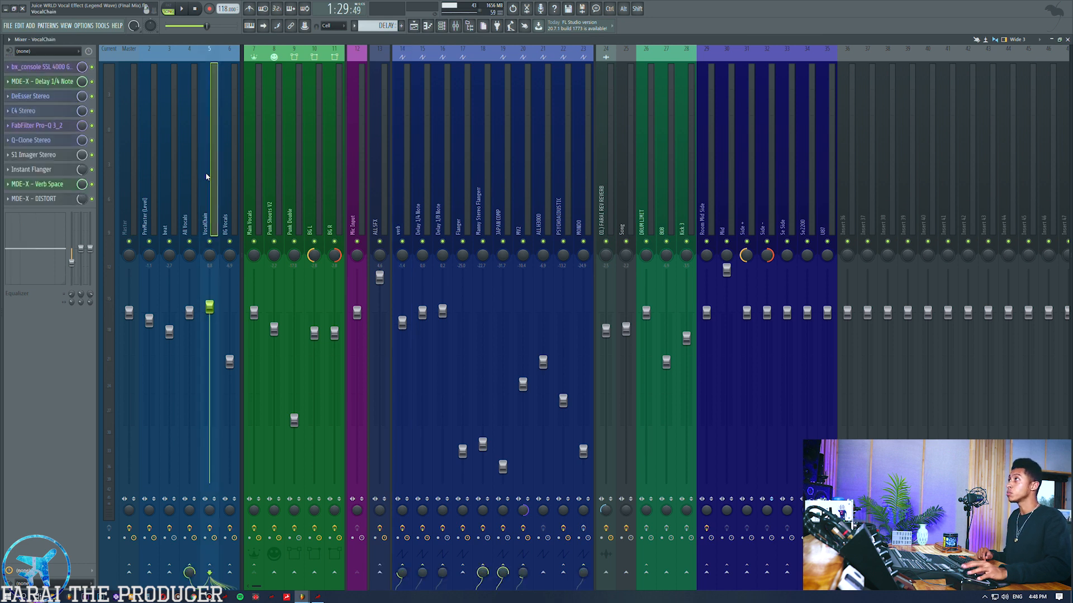
{"action": "left_click", "coordinate": [54, 84]}
{"action": "left_click", "coordinate": [53, 85]}
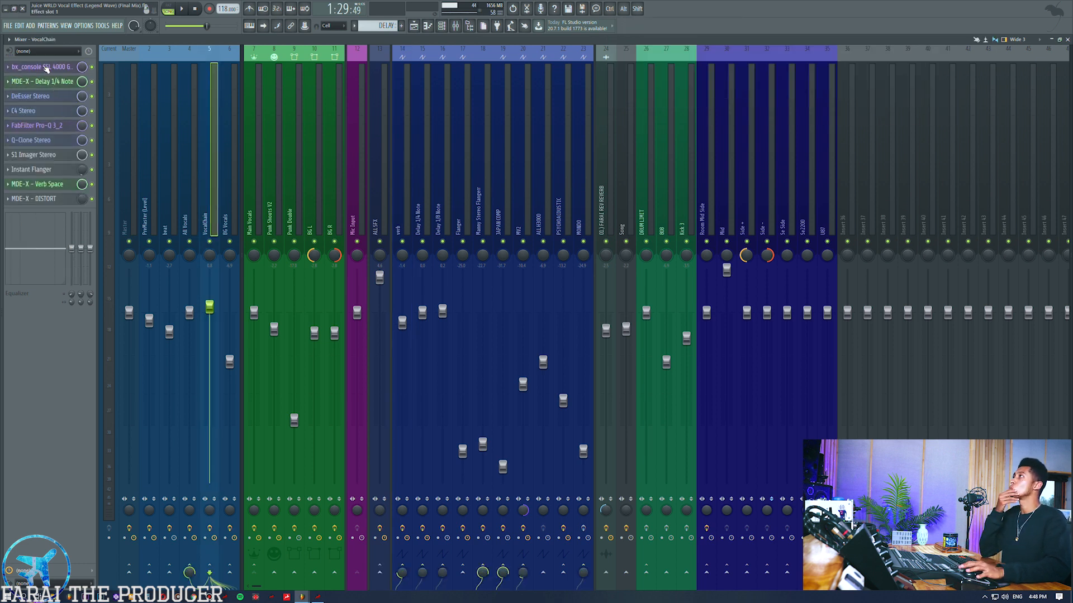
{"action": "left_click", "coordinate": [47, 67]}
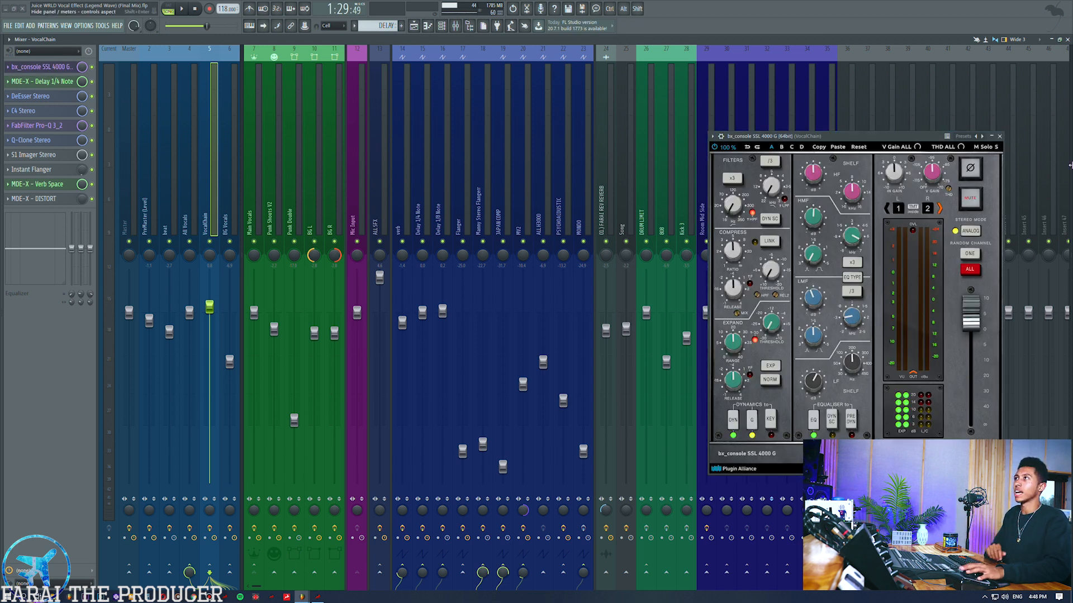
{"action": "left_click", "coordinate": [1000, 137]}
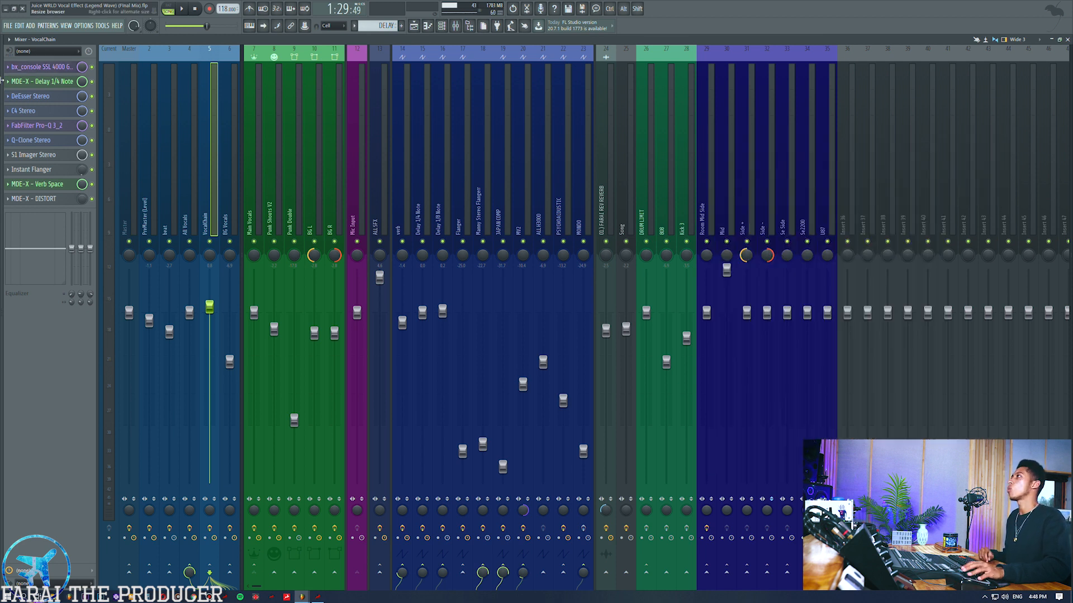
Briefly check the MDE-X Delay 1/4 Note insert on the VocalChain track and go back to the effect send tracks
{"action": "left_click", "coordinate": [45, 84]}
{"action": "left_click", "coordinate": [45, 83]}
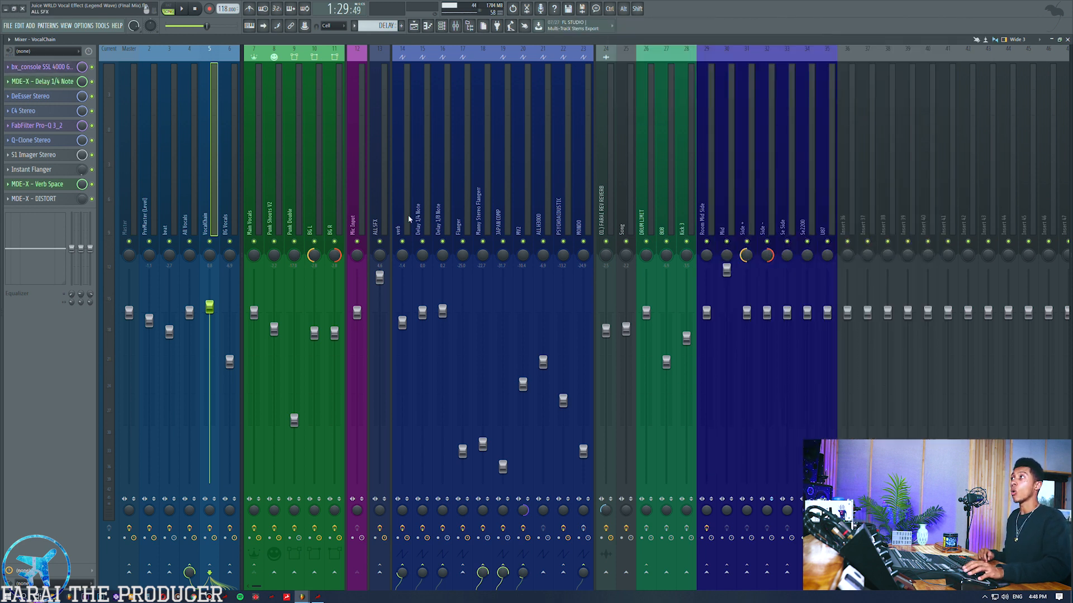
{"action": "left_click", "coordinate": [395, 178]}
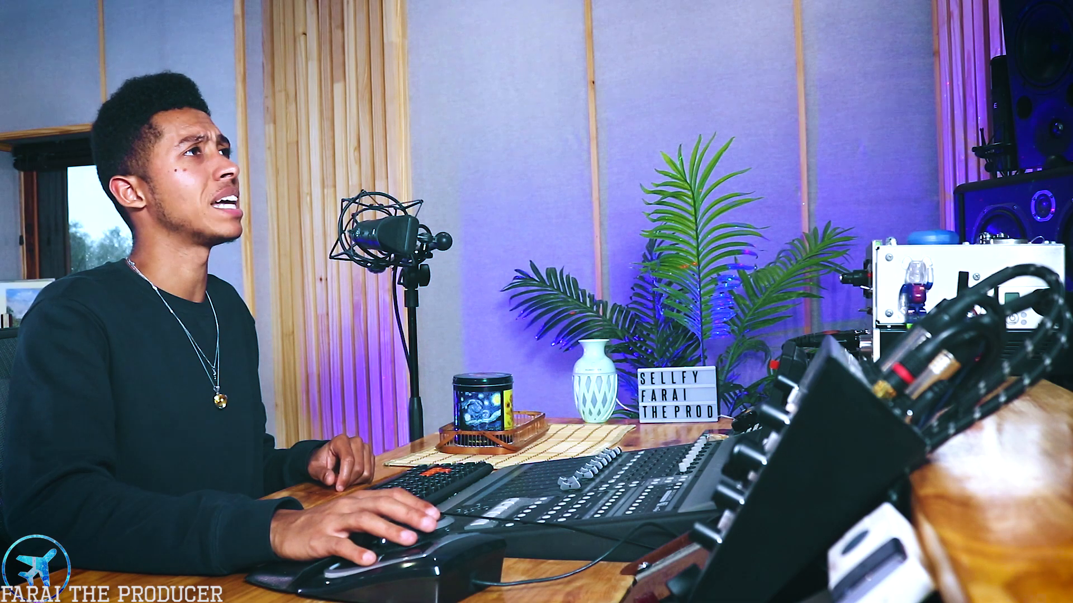